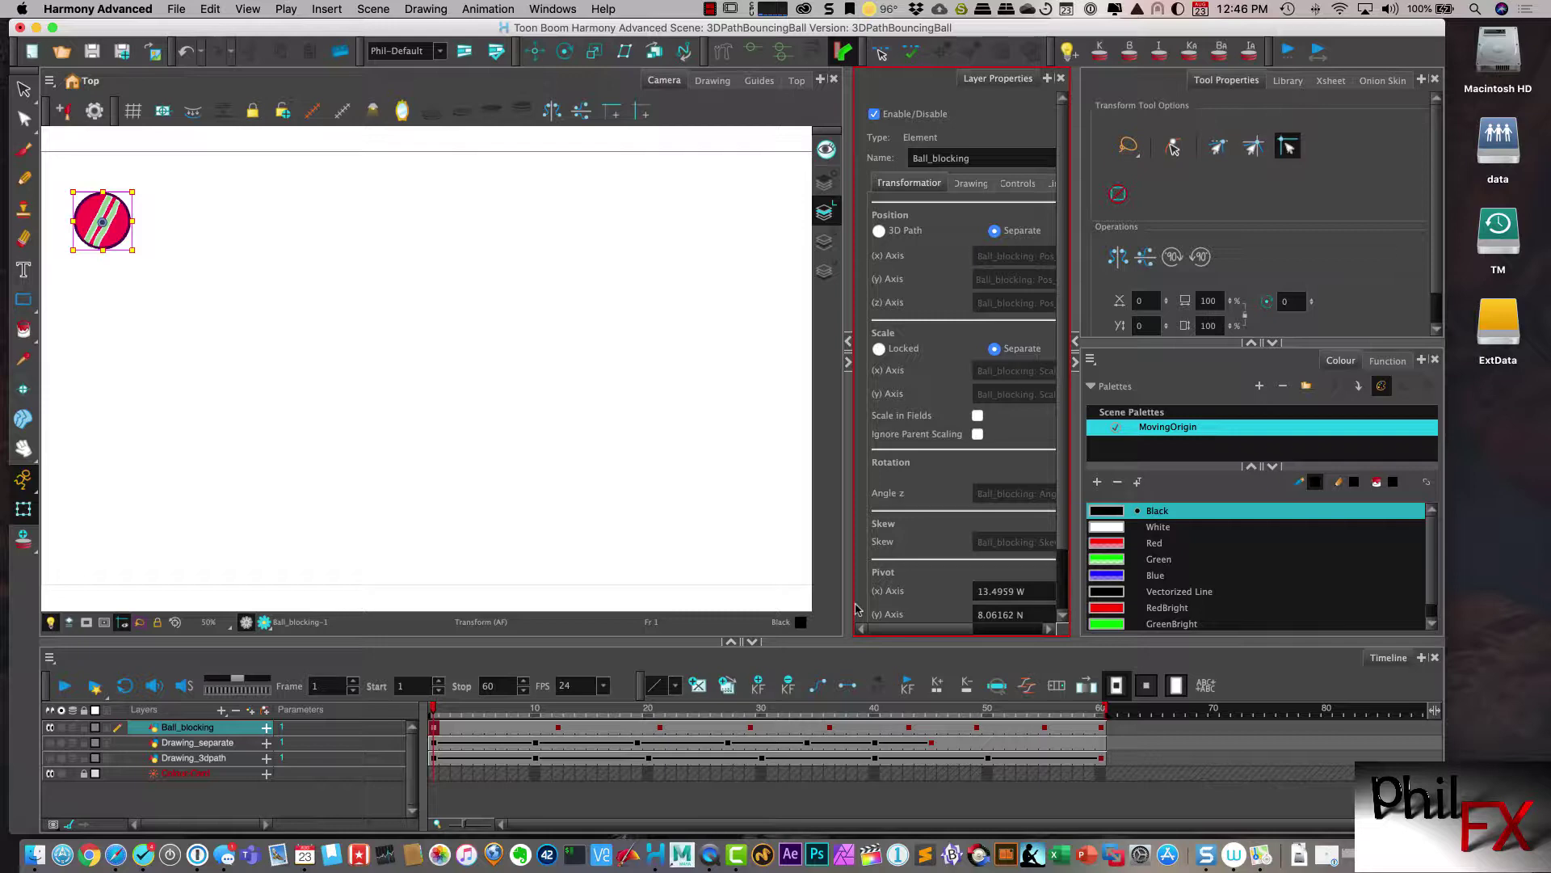
# - Select Ball_blocking and preview its animation on loop, then return to frame 1
pyautogui.click(204, 728)
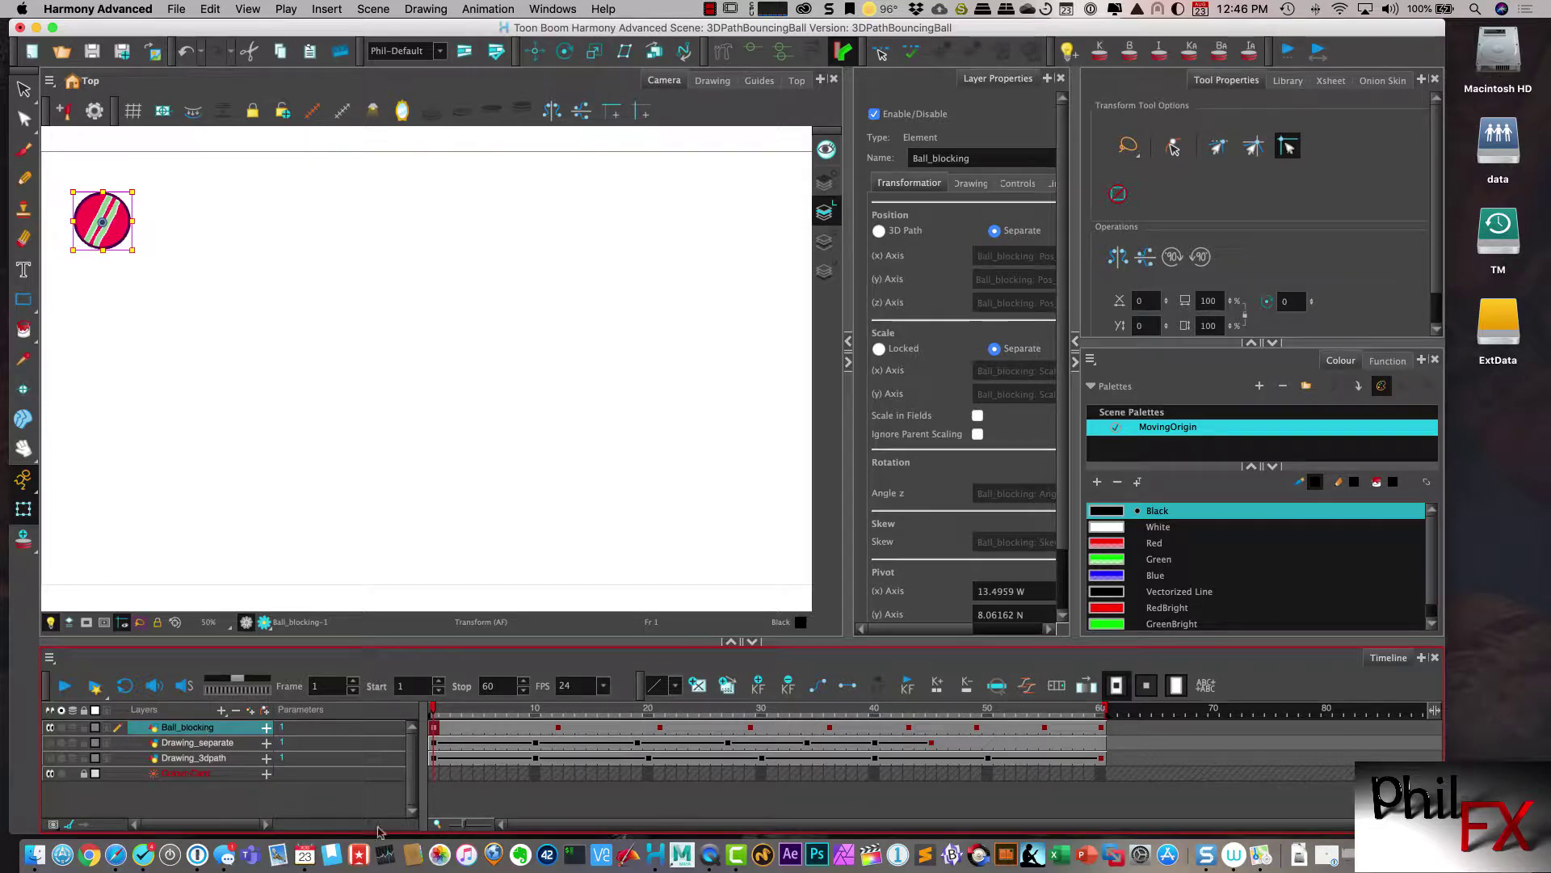
pyautogui.click(124, 685)
pyautogui.click(68, 686)
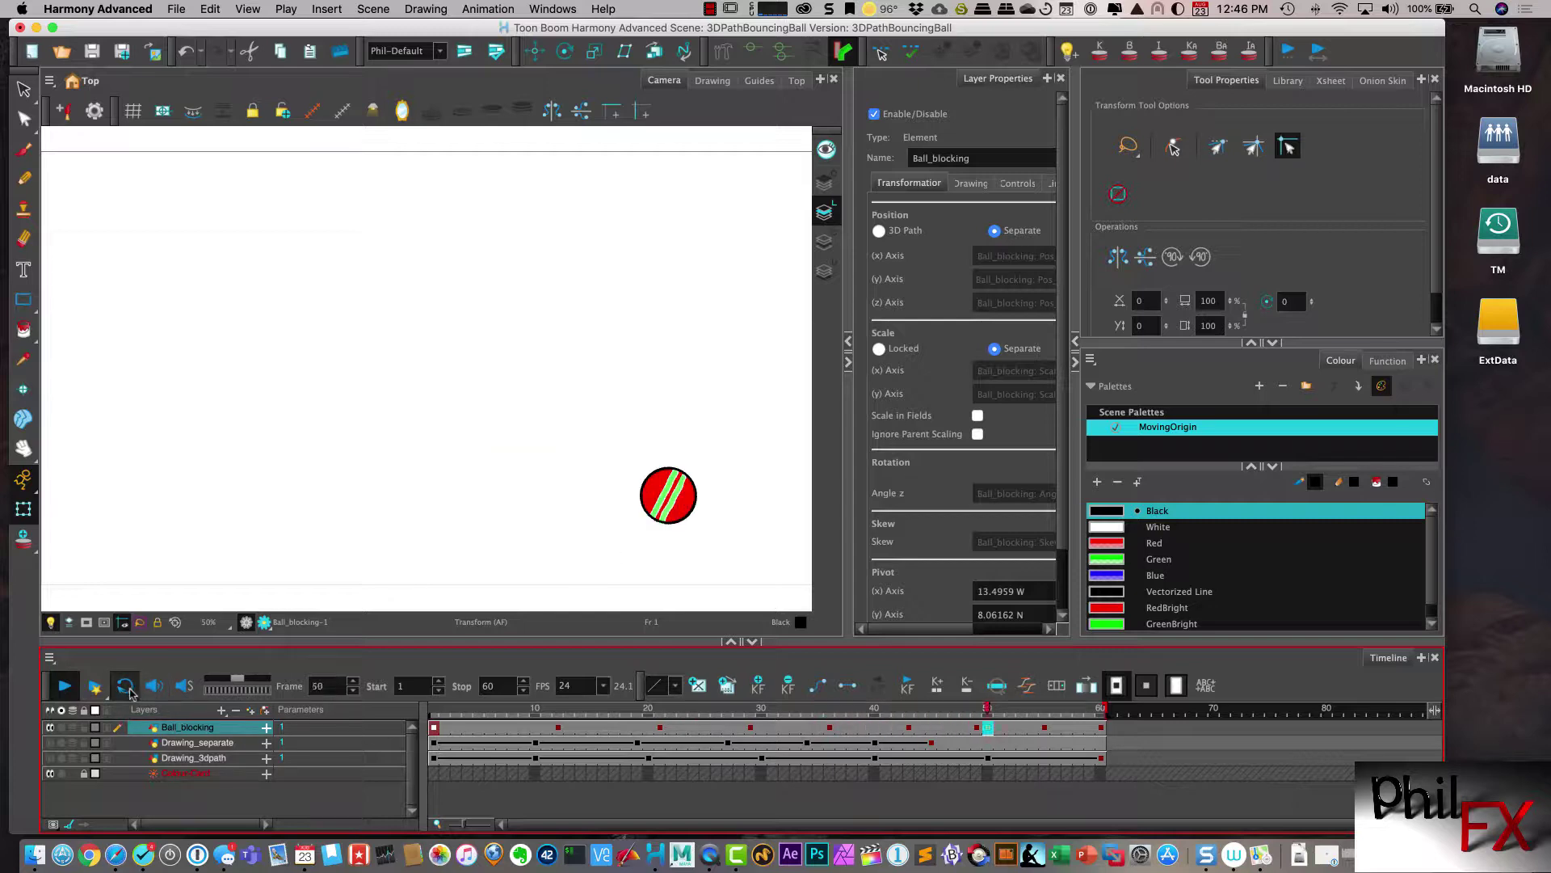
pyautogui.click(94, 686)
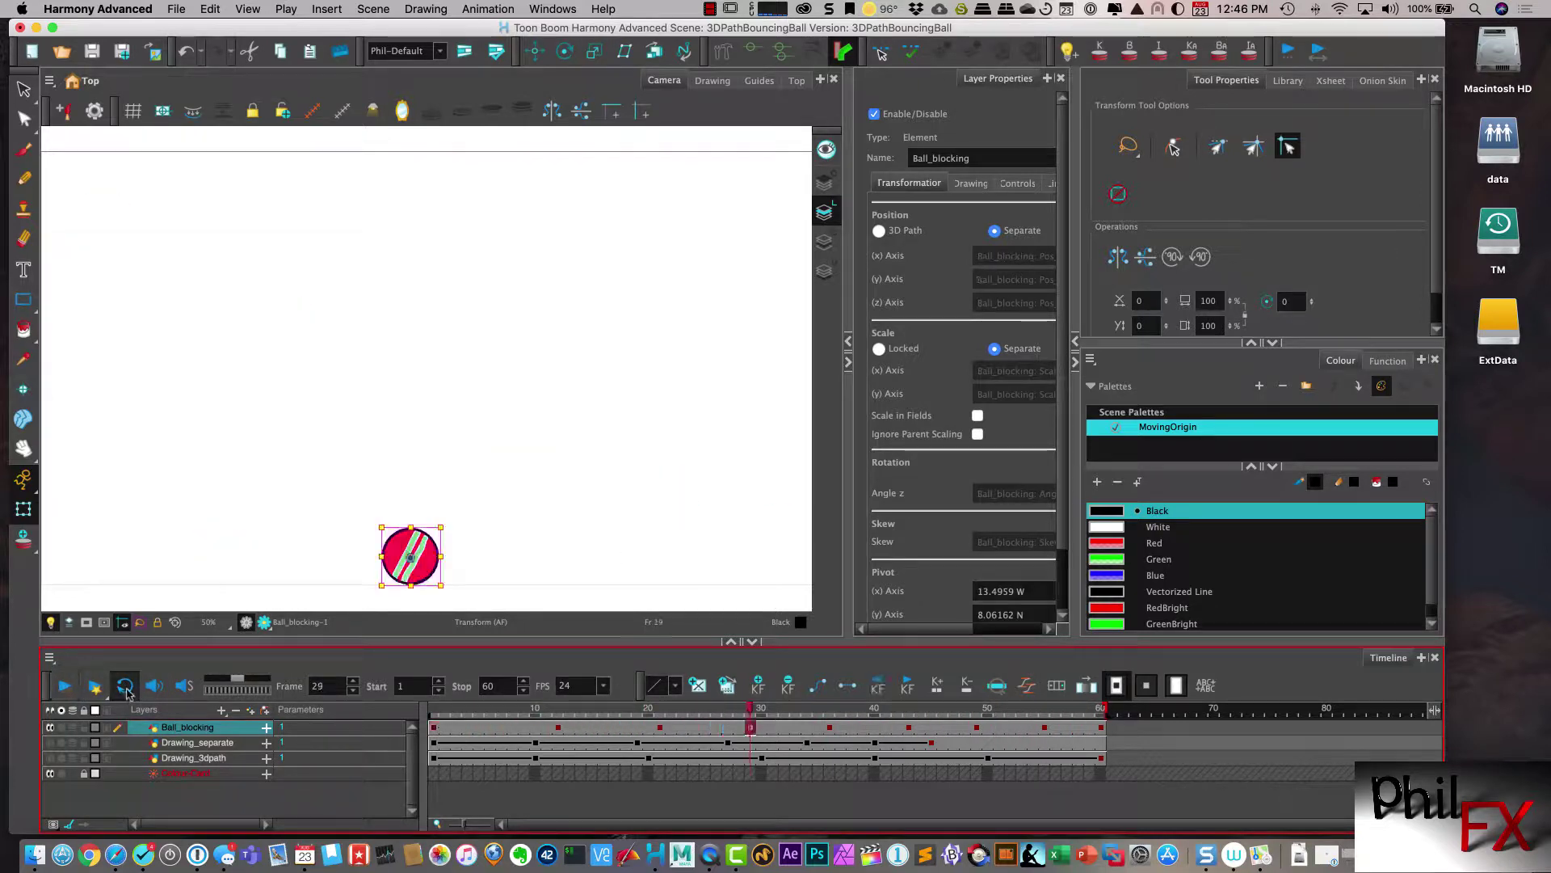
pyautogui.click(433, 709)
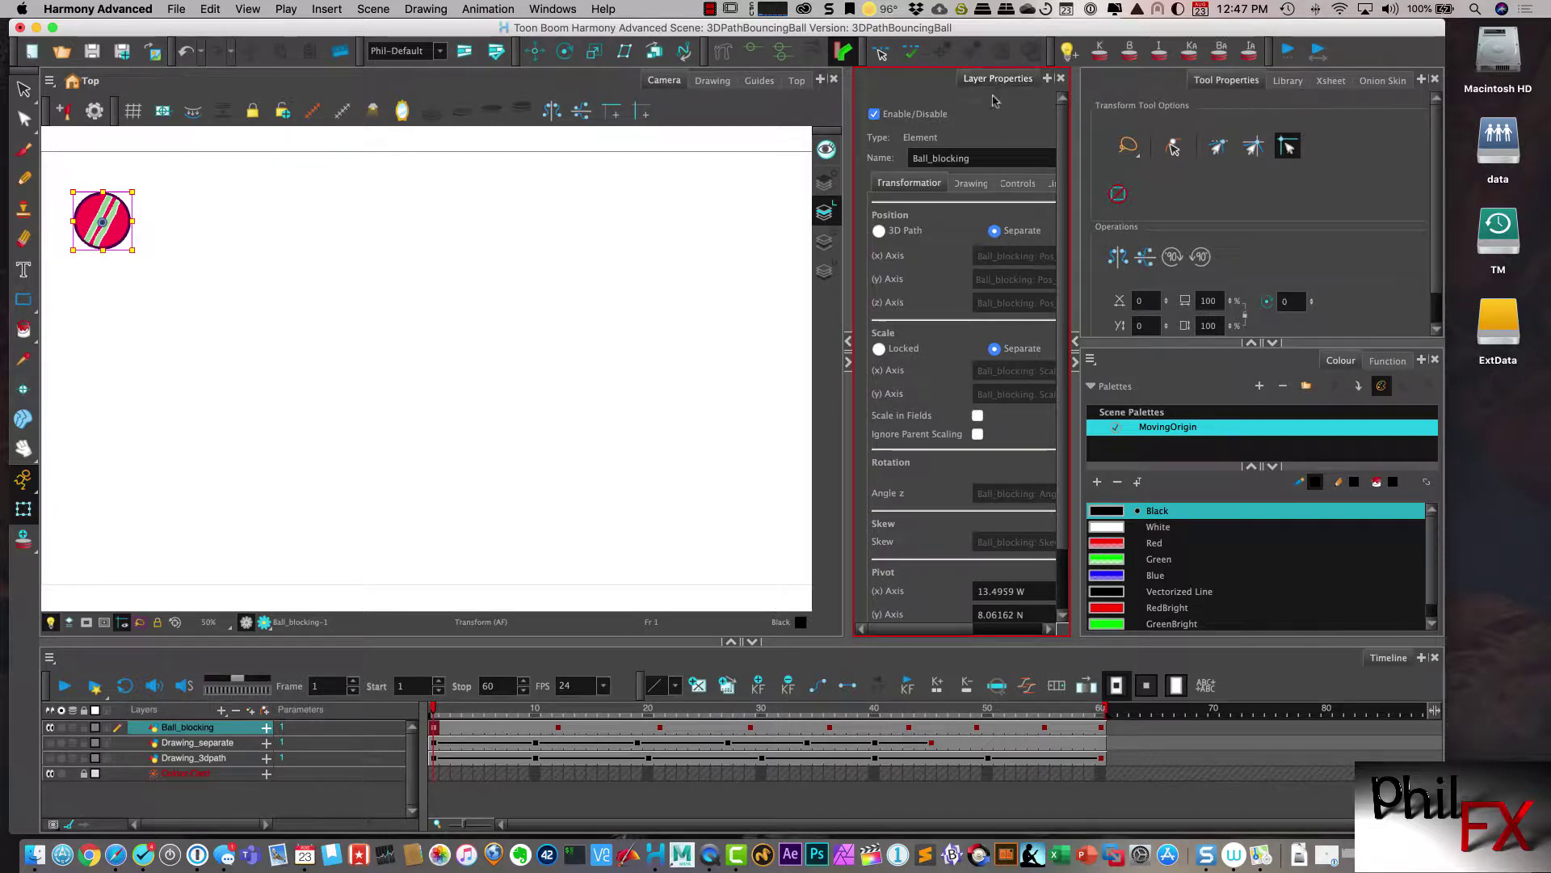
# - Switch Ball_blocking's Position to 3D Path and loop-preview the animation, rewinding to frame 1
pyautogui.click(879, 232)
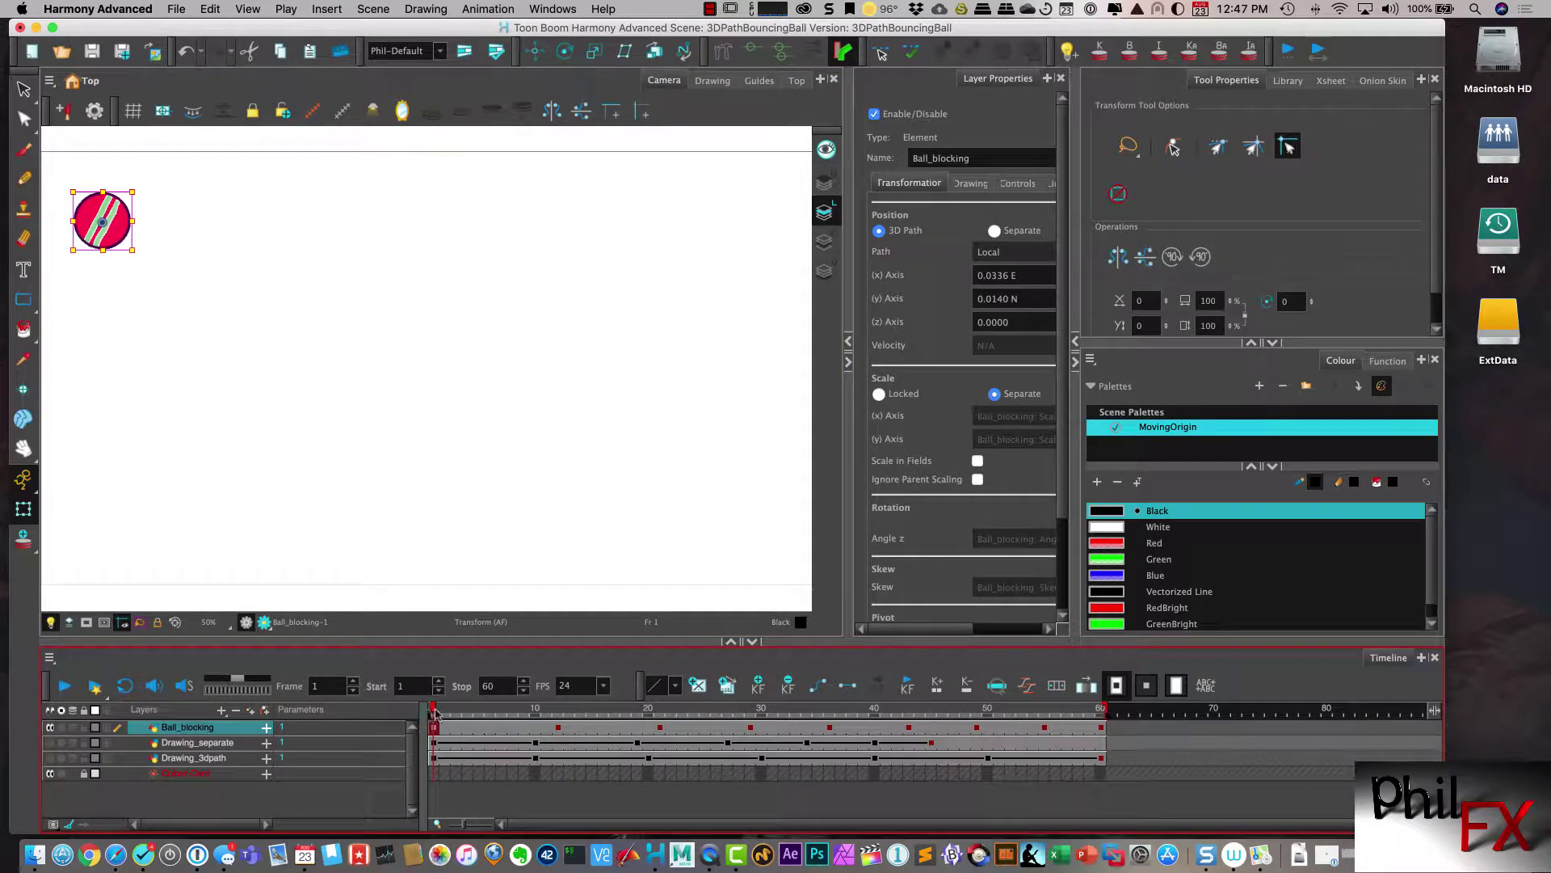
pyautogui.click(65, 686)
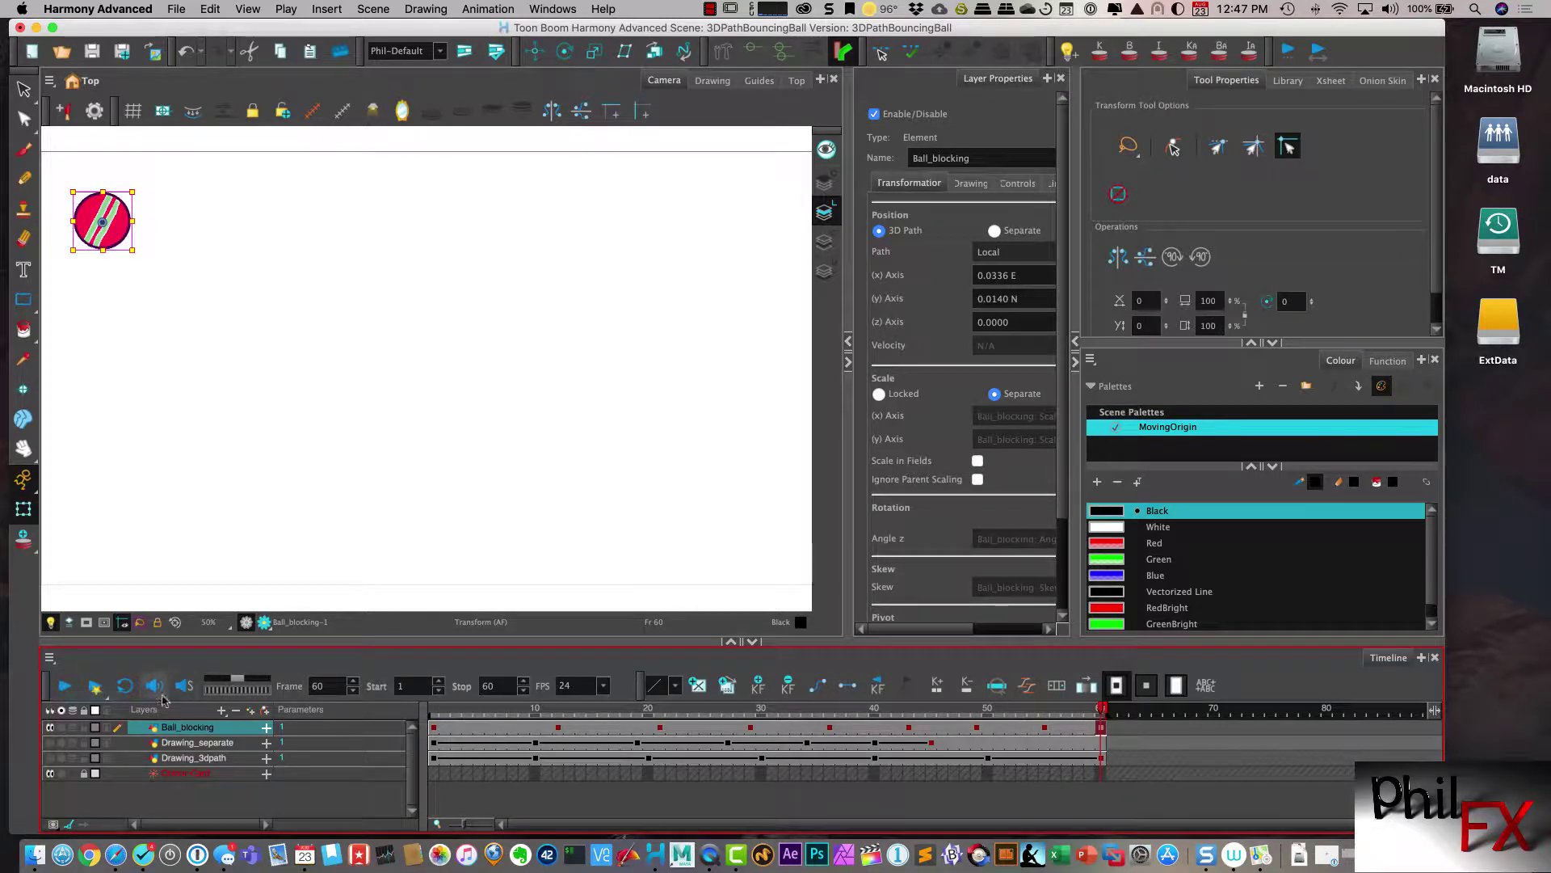
pyautogui.moveTo(1092, 711); pyautogui.dragTo(435, 718)
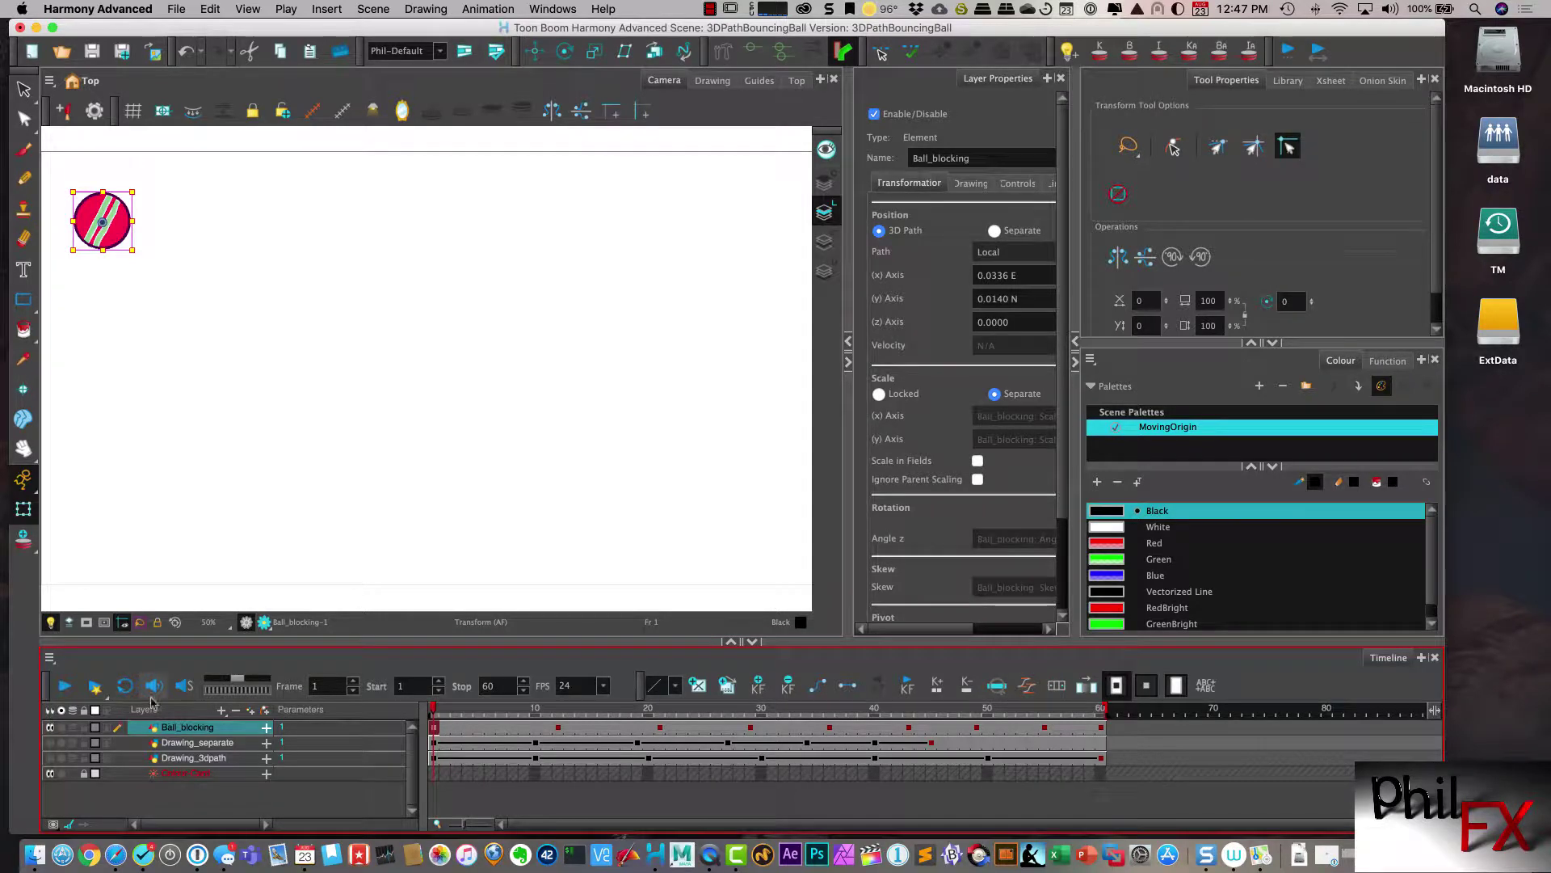
pyautogui.click(124, 685)
pyautogui.click(66, 686)
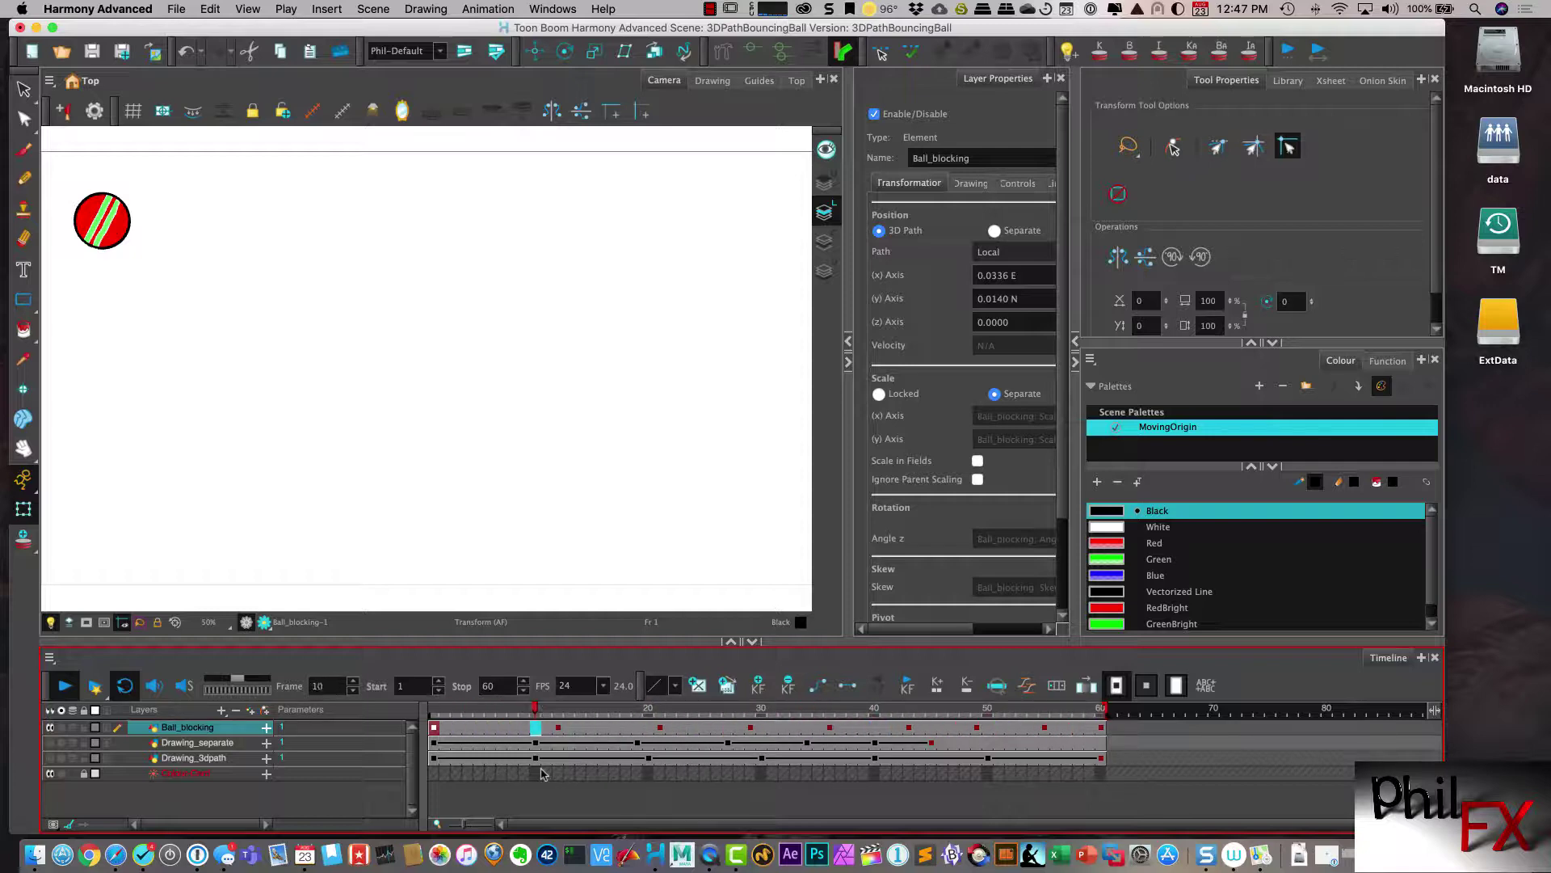
pyautogui.click(64, 685)
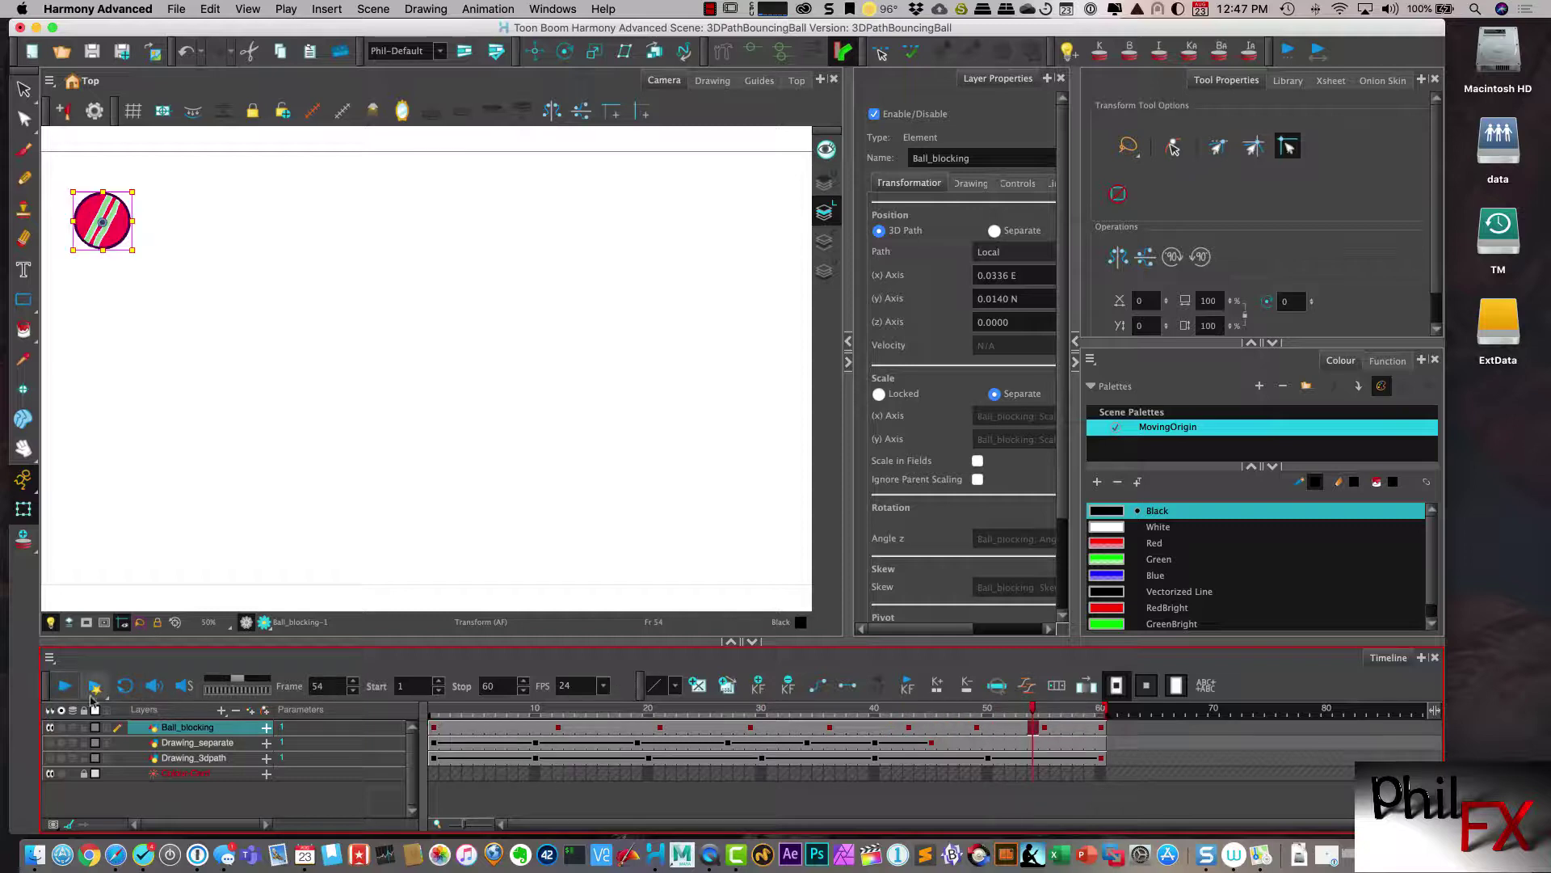
pyautogui.moveTo(1038, 712); pyautogui.dragTo(434, 730)
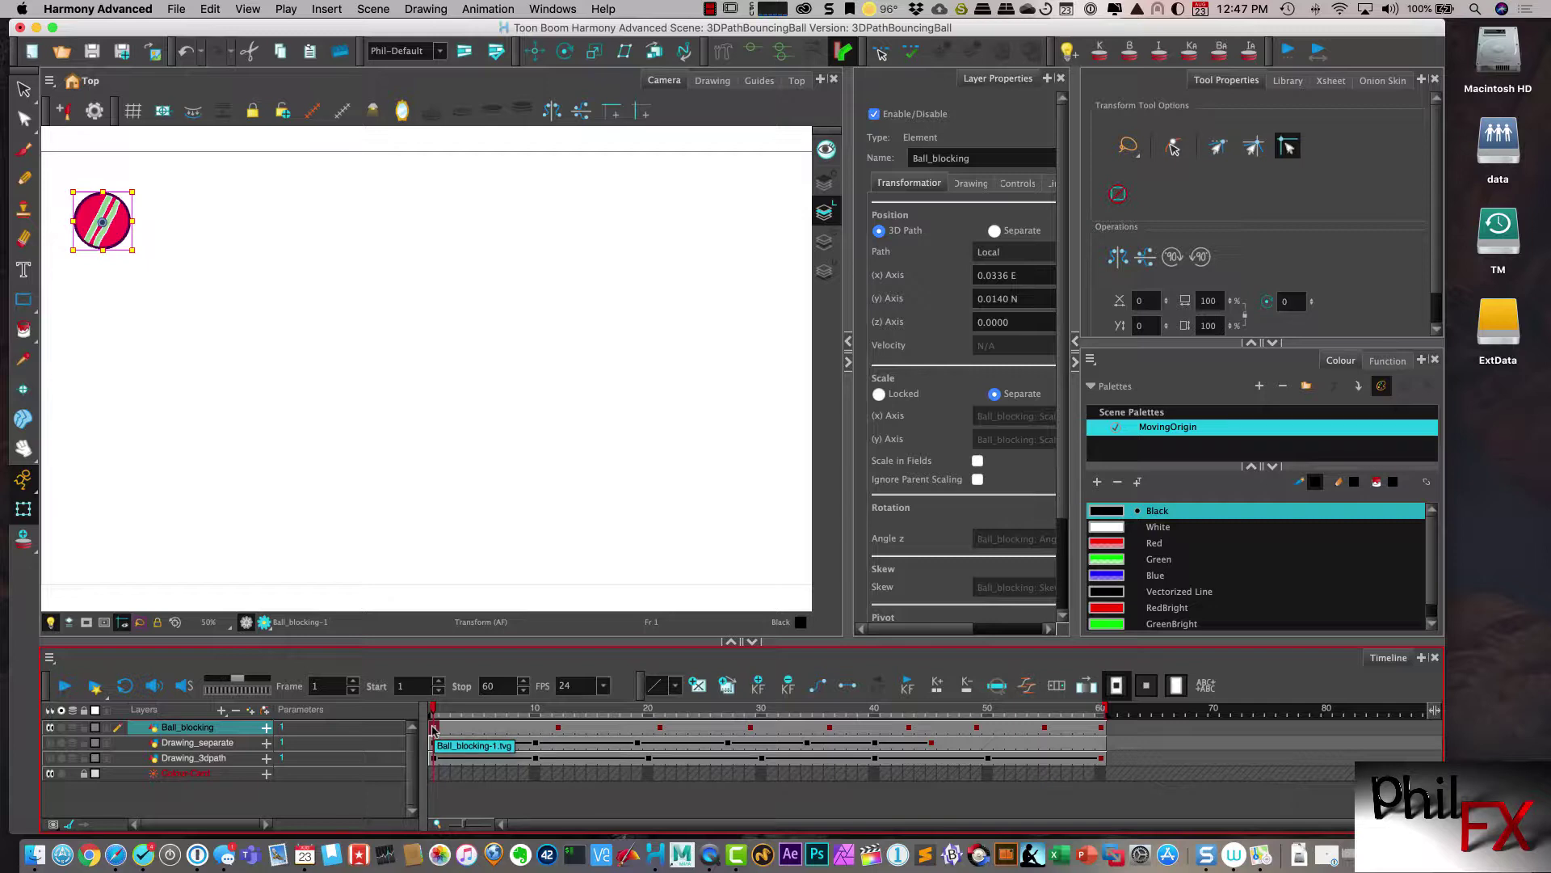
# - Set Ball_blocking's Position back to Separate, play it once, and return to frame 1
pyautogui.click(994, 231)
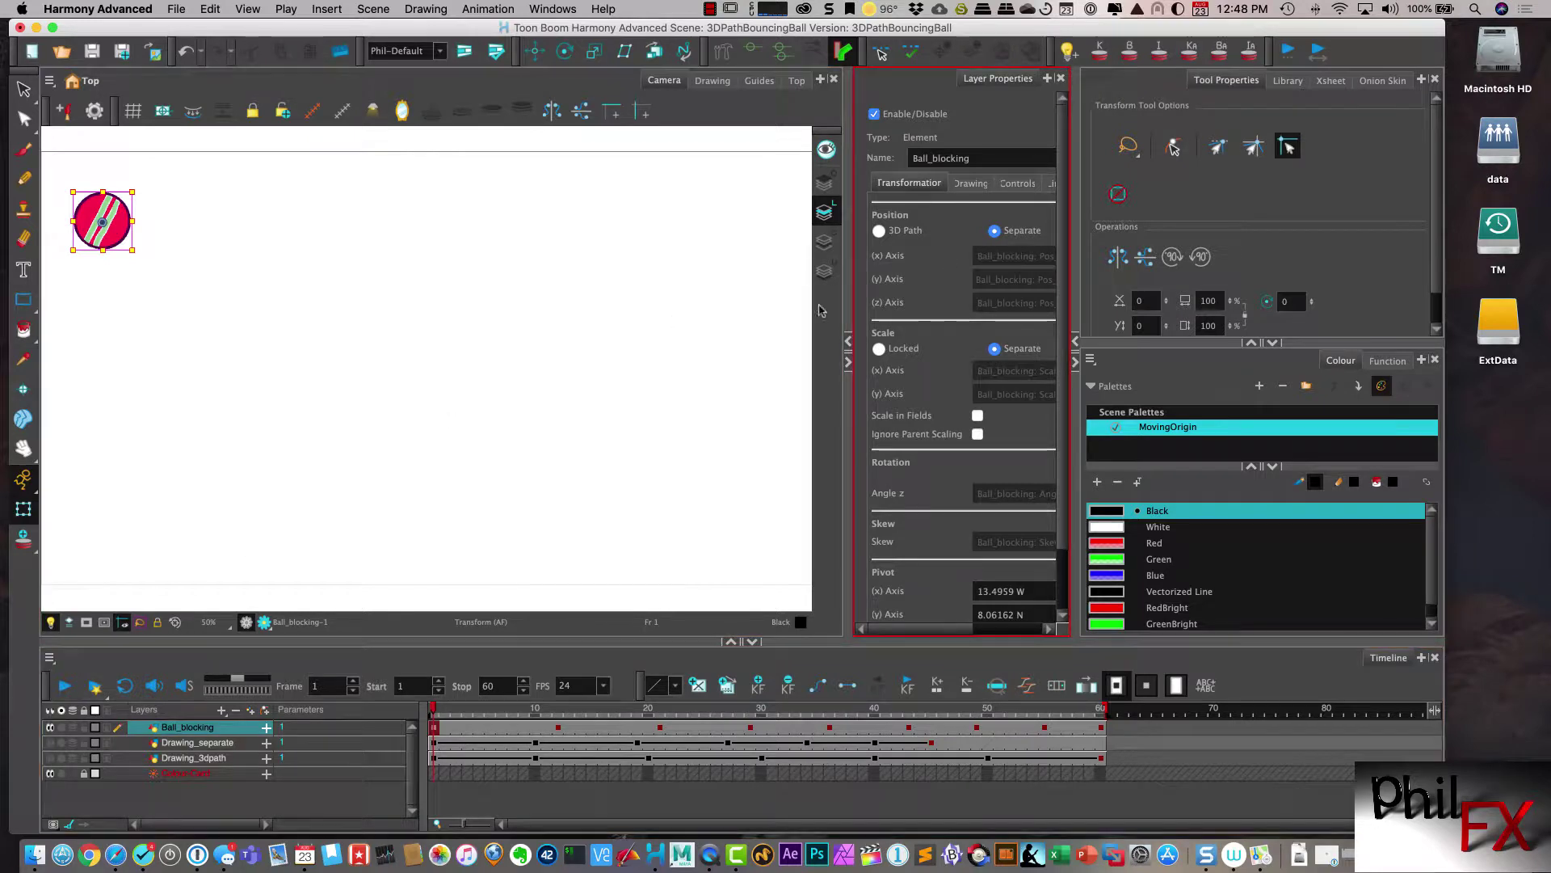
pyautogui.click(65, 688)
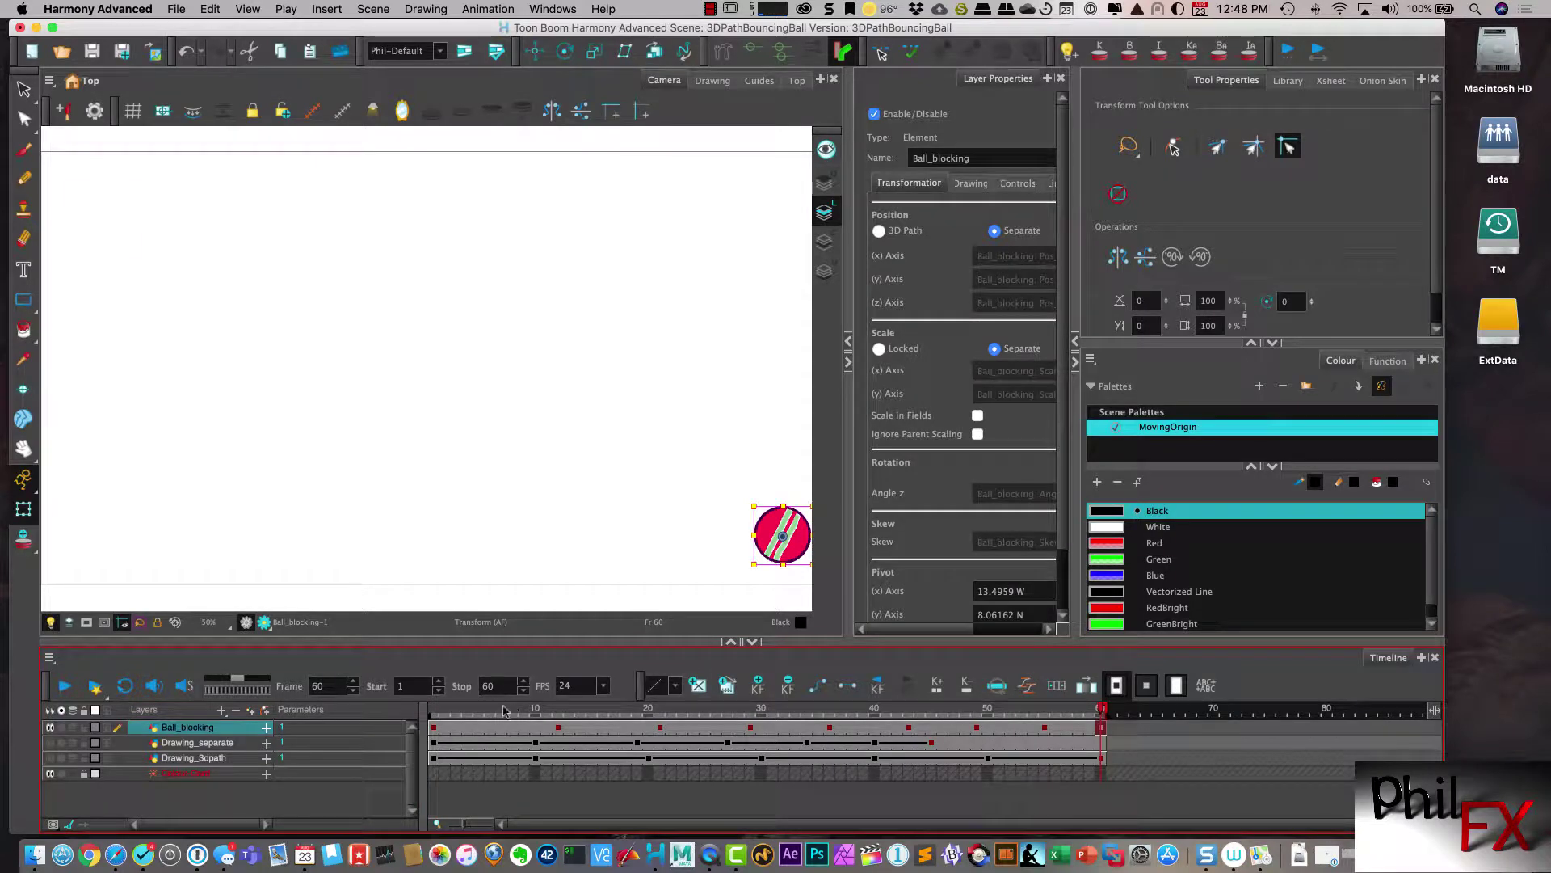
pyautogui.click(441, 715)
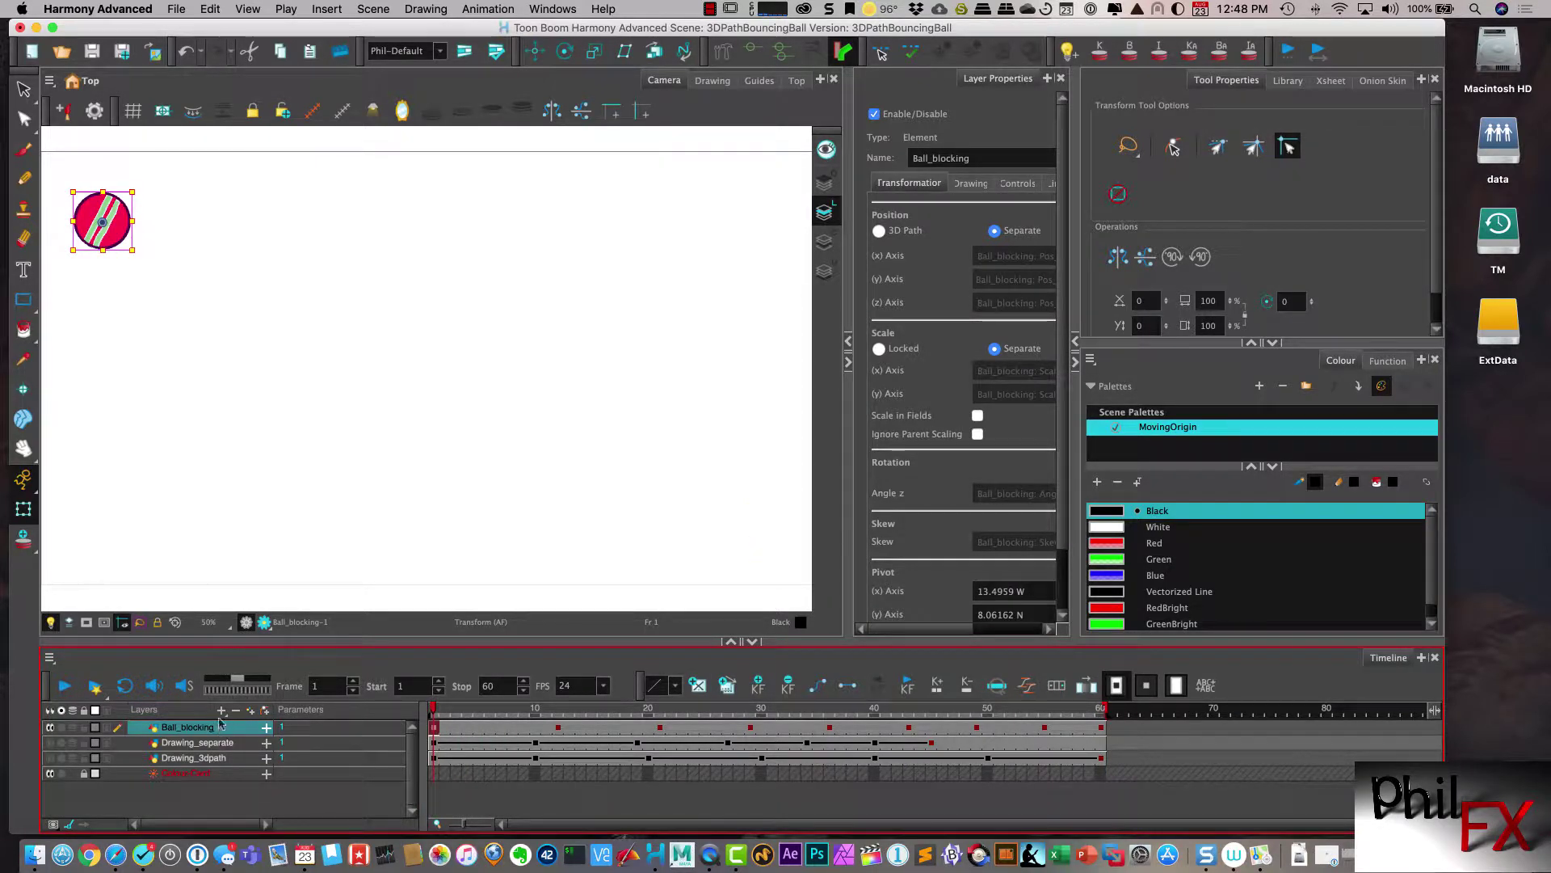
# - Duplicate the Ball_blocking layer and move the copy above the original
pyautogui.rightClick(219, 727)
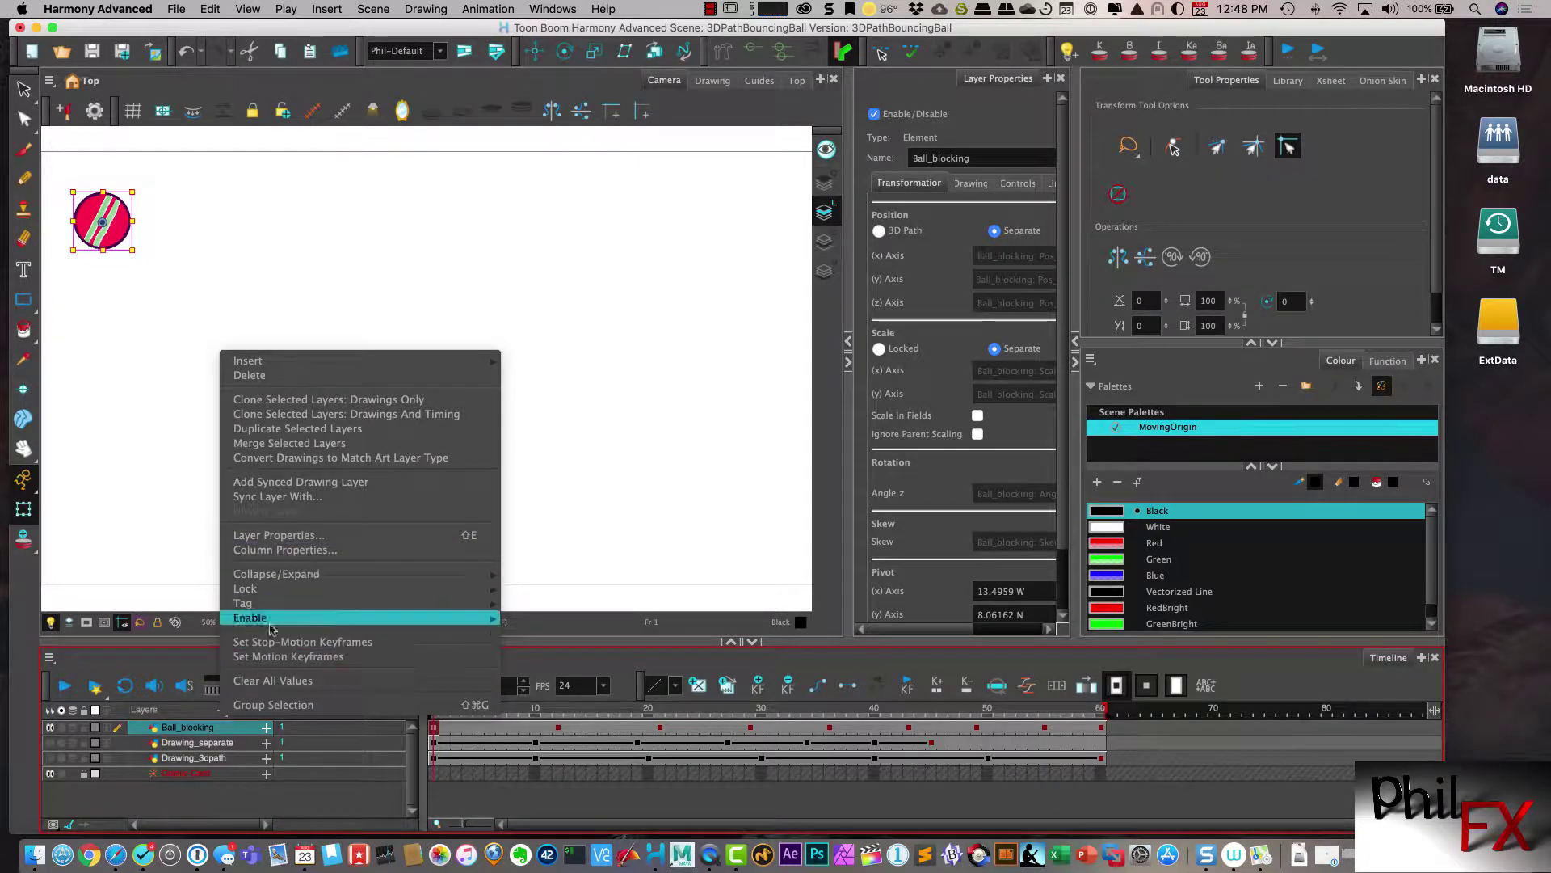
pyautogui.click(290, 513)
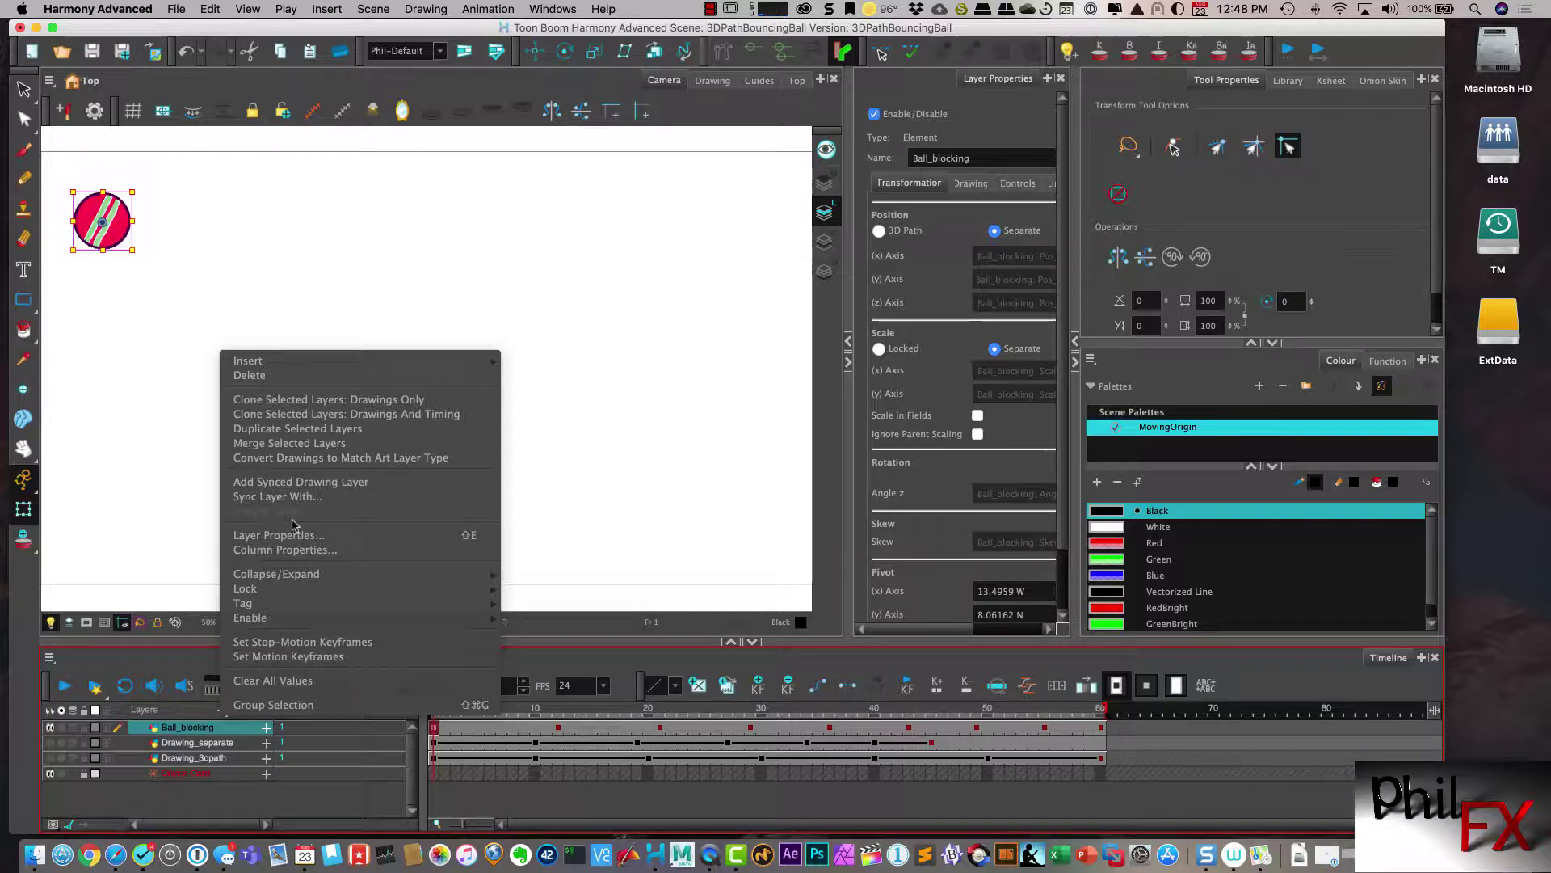
pyautogui.click(326, 429)
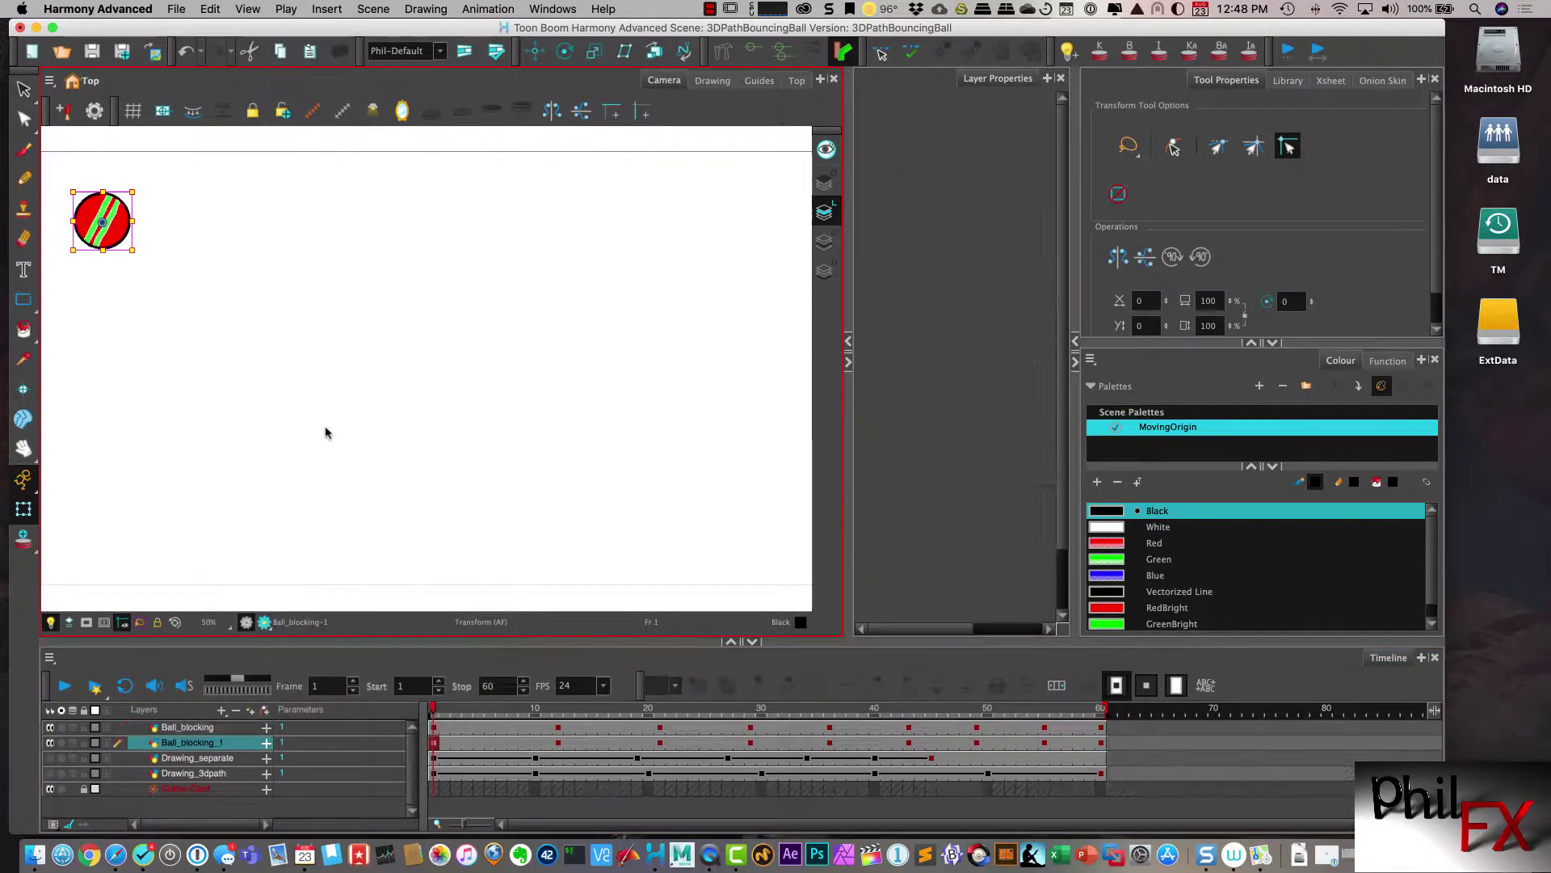
pyautogui.click(212, 740)
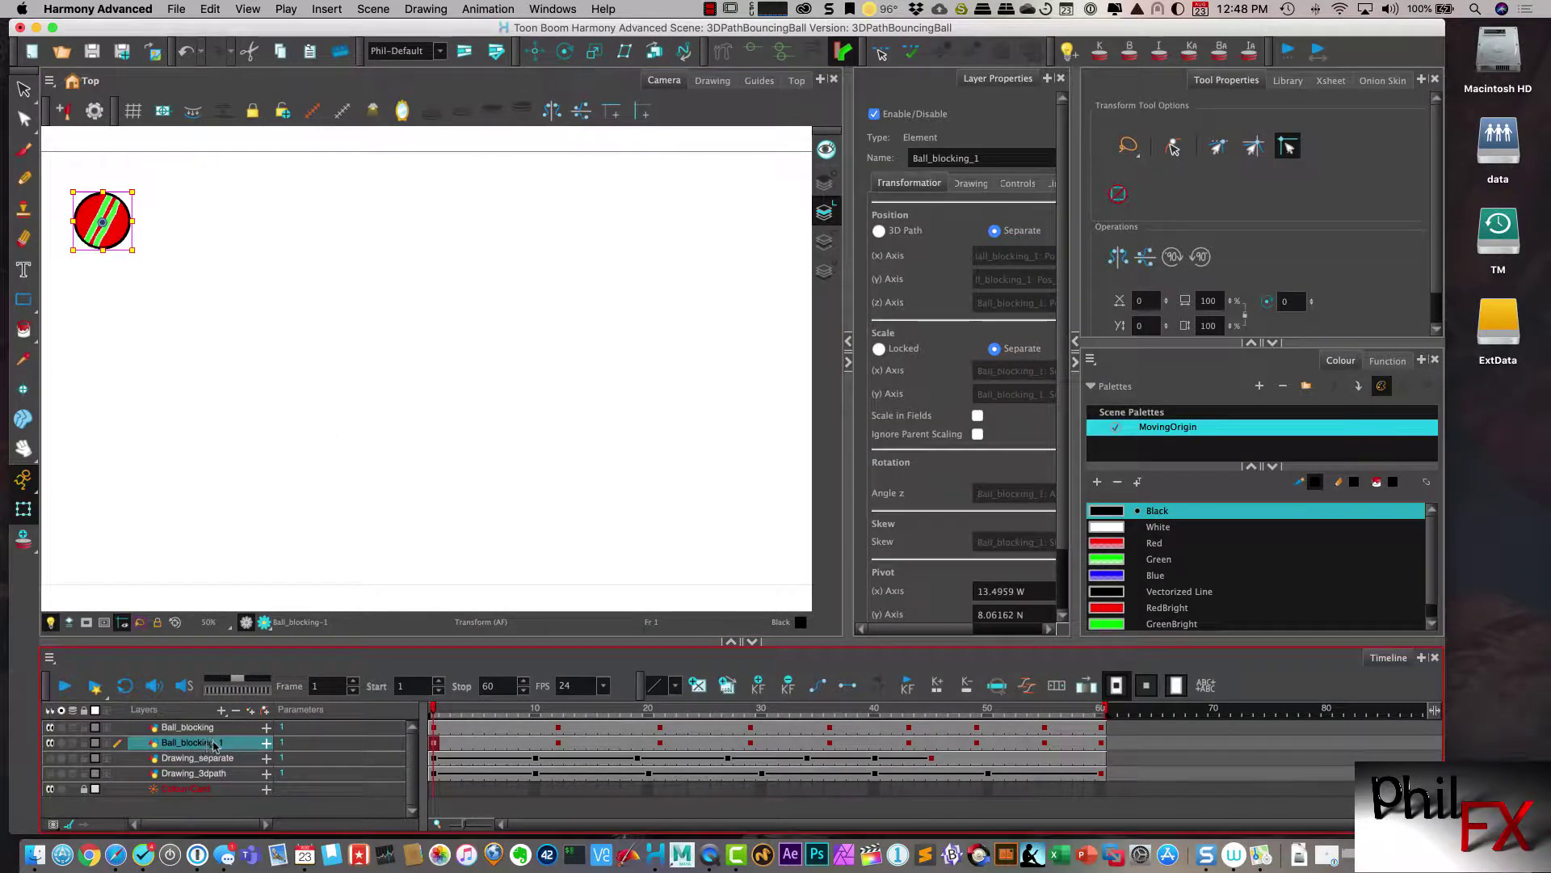
pyautogui.moveTo(215, 743); pyautogui.dragTo(210, 725)
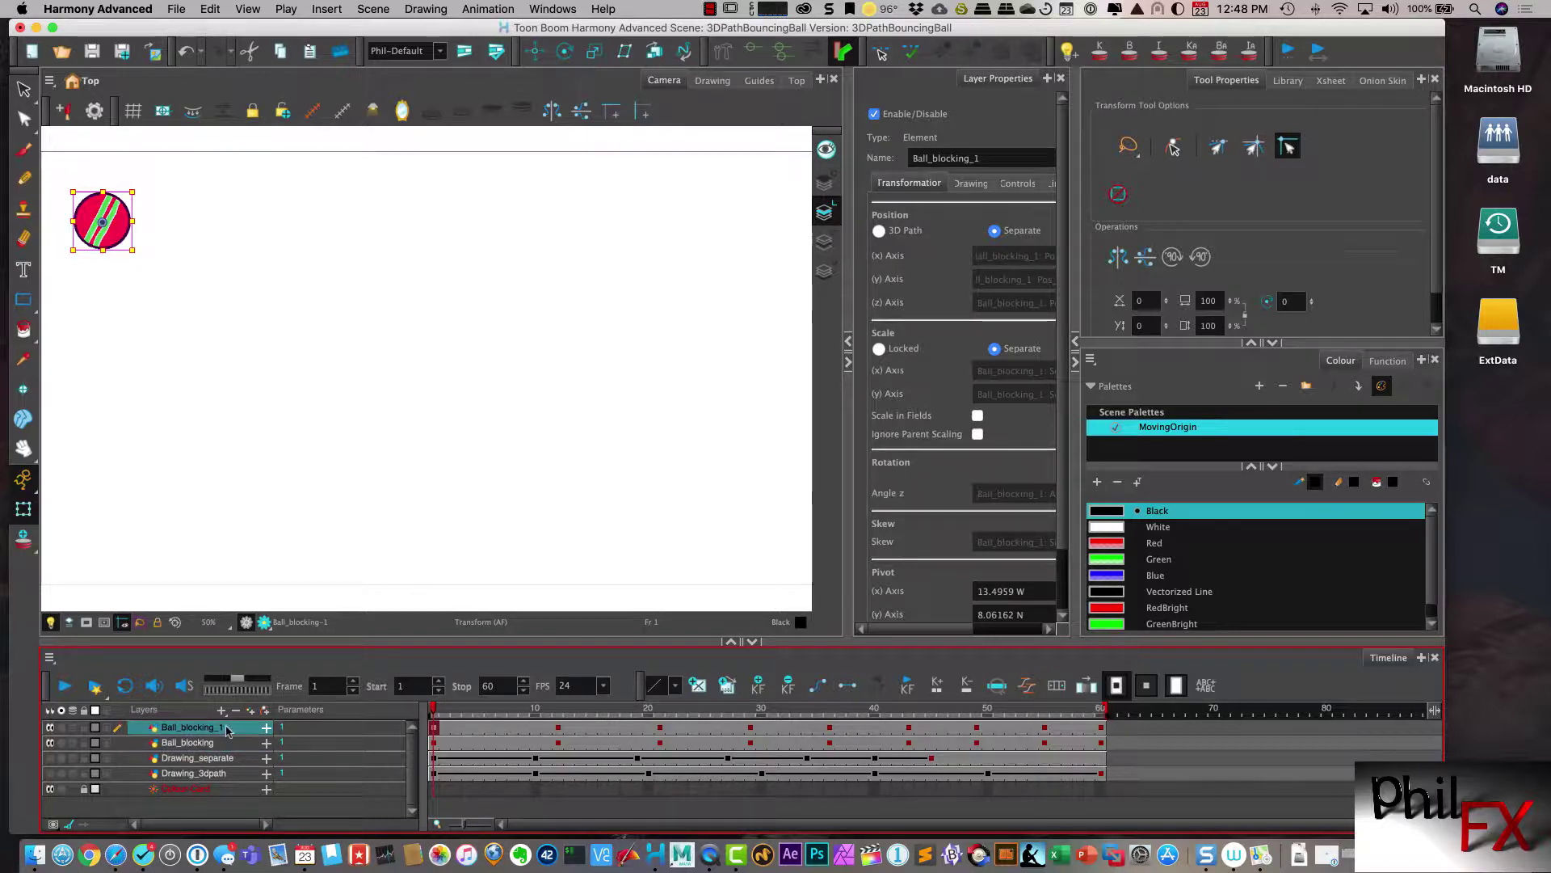
# - Rename the copied layer to Ball_blocking_3dpath
pyautogui.doubleClick(227, 730)
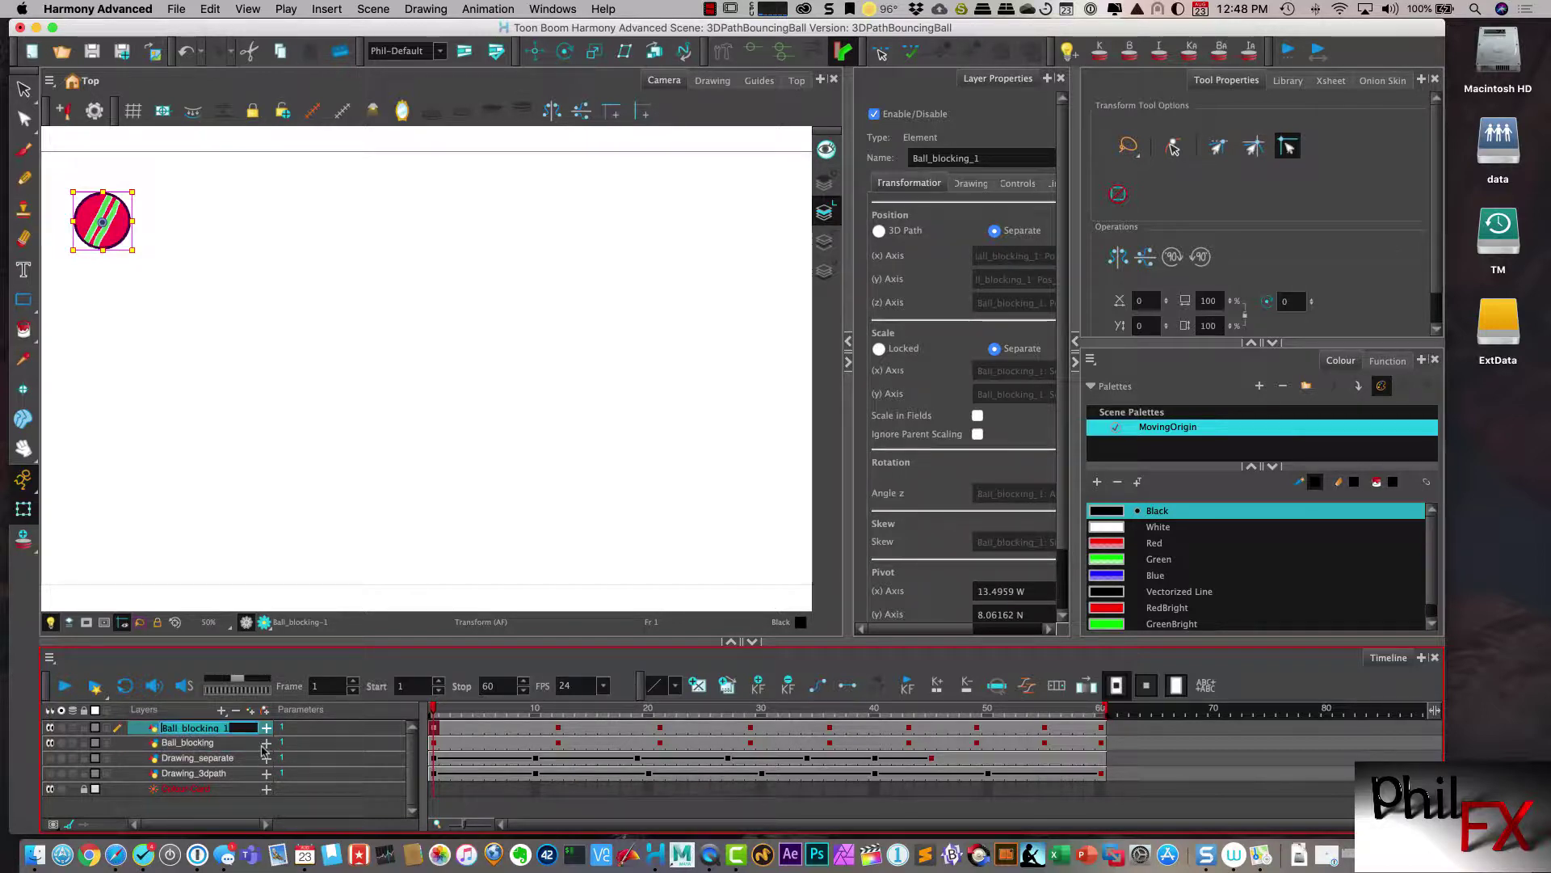
pyautogui.press('Right')
pyautogui.write('3dp')
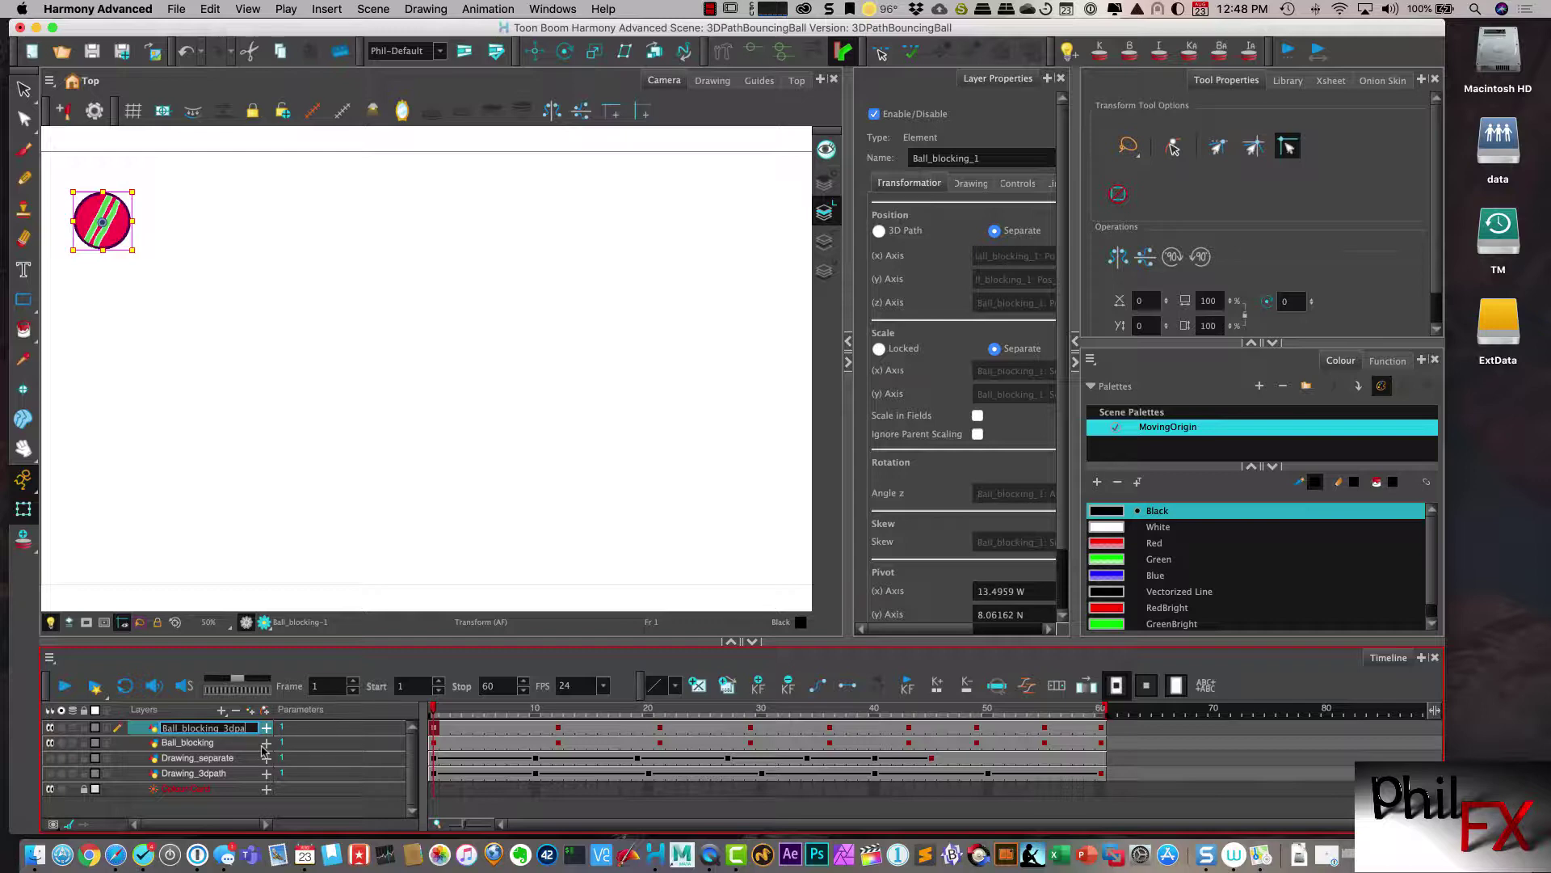
pyautogui.press('Return')
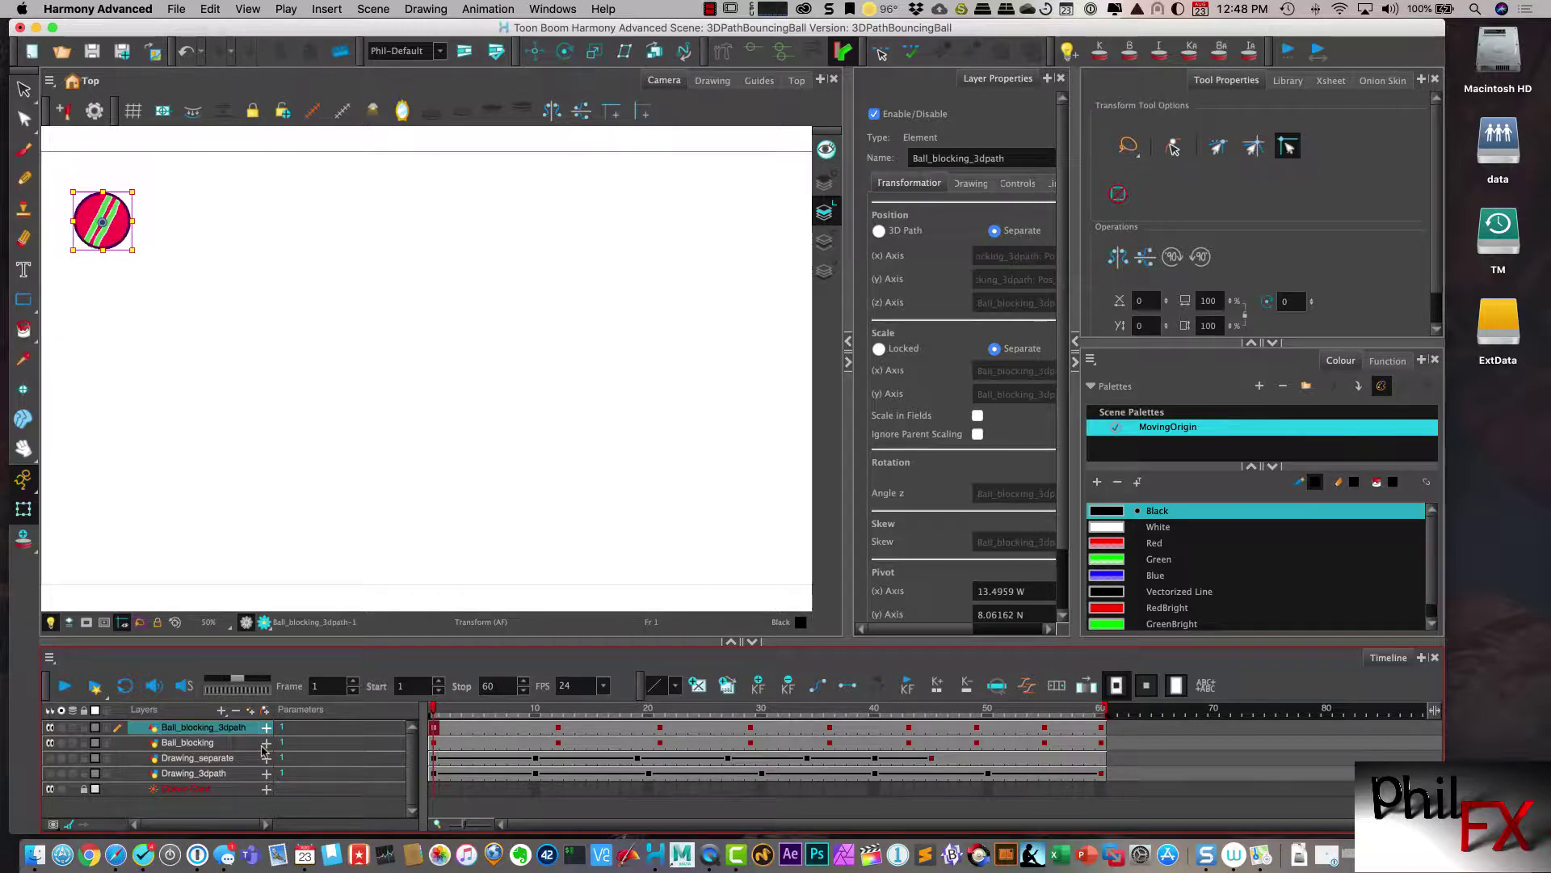
pyautogui.click(50, 726)
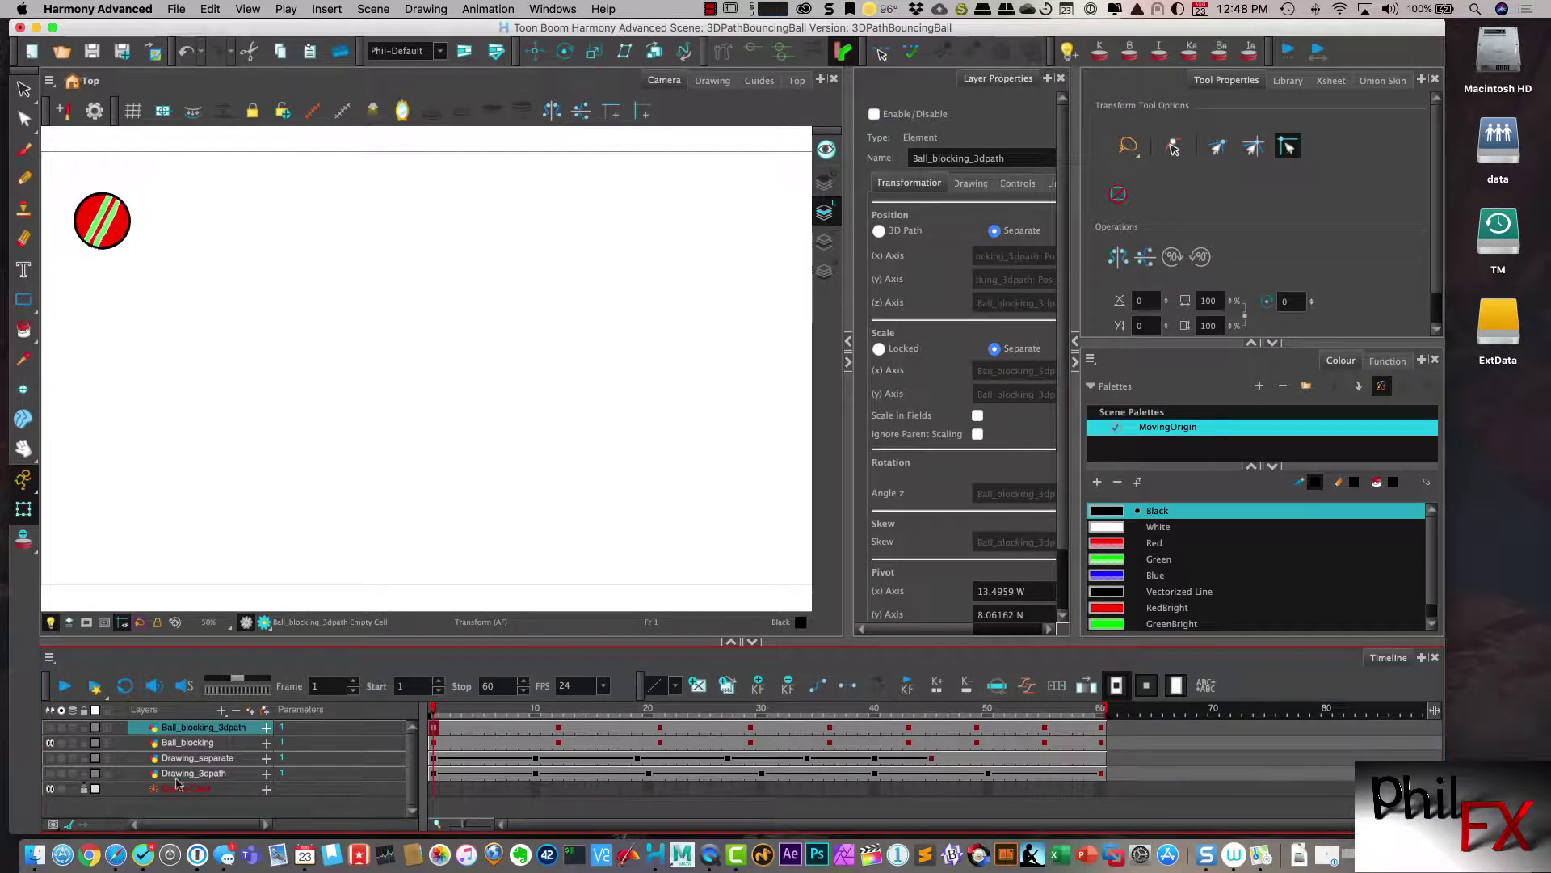
pyautogui.click(186, 743)
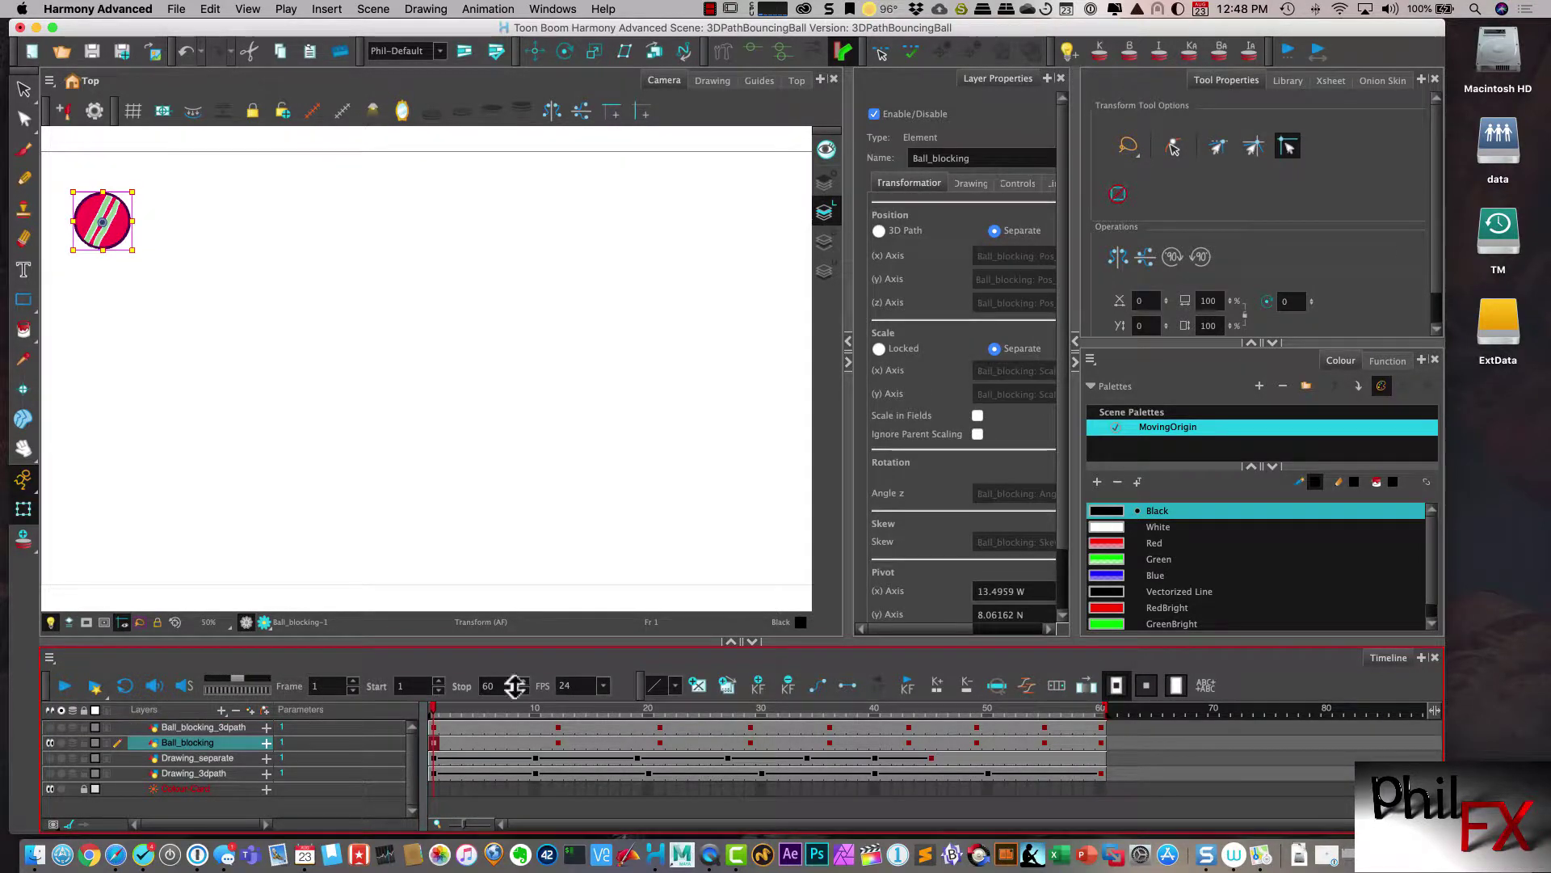
pyautogui.click(65, 686)
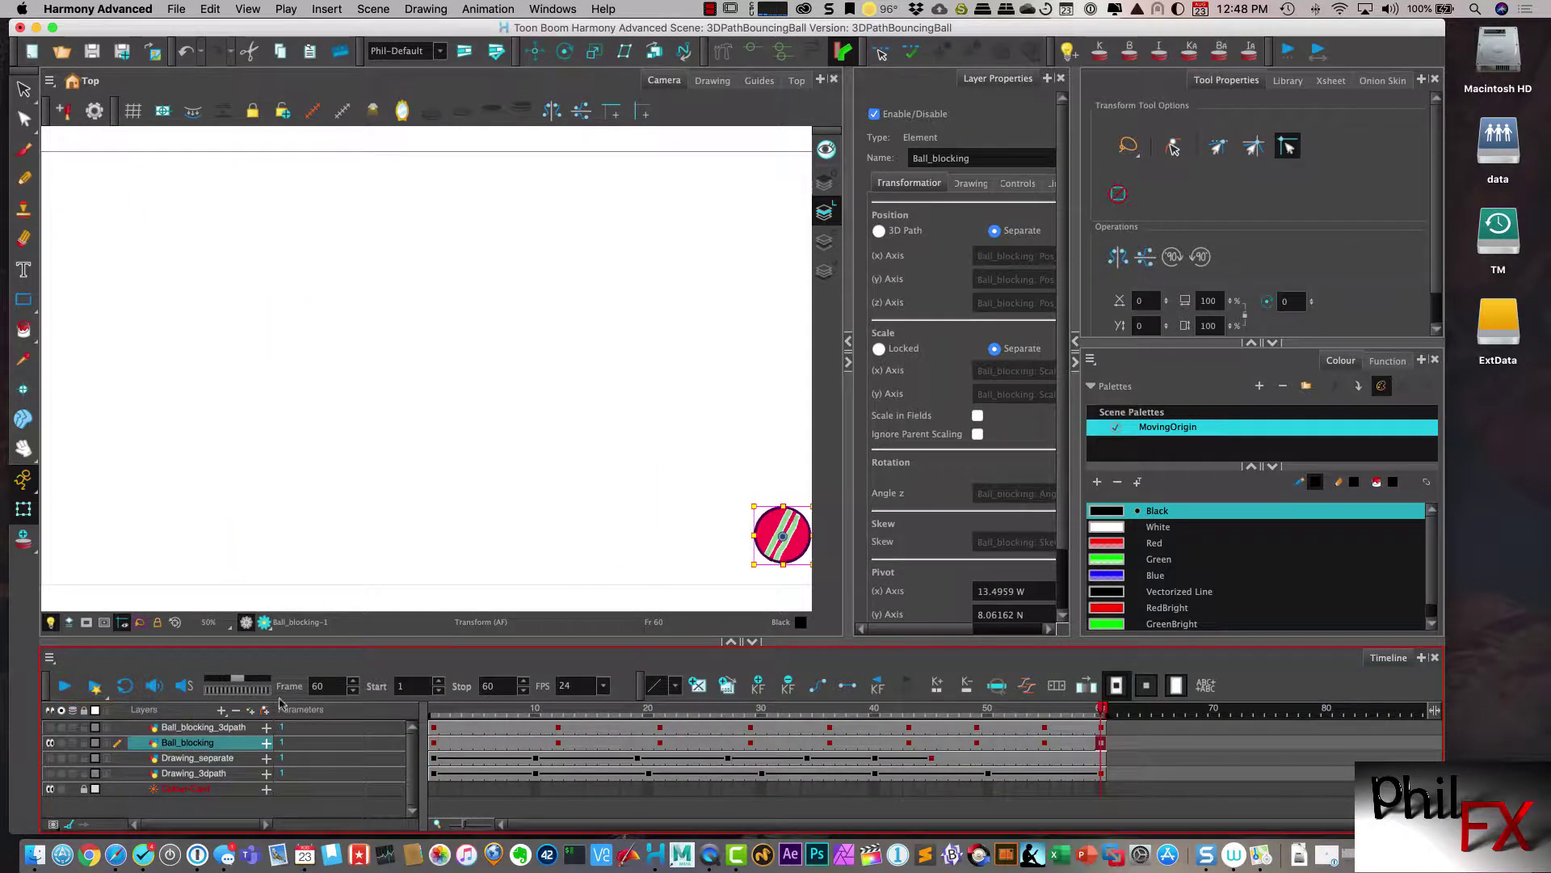
pyautogui.click(432, 710)
pyautogui.click(50, 727)
pyautogui.click(50, 742)
pyautogui.click(207, 727)
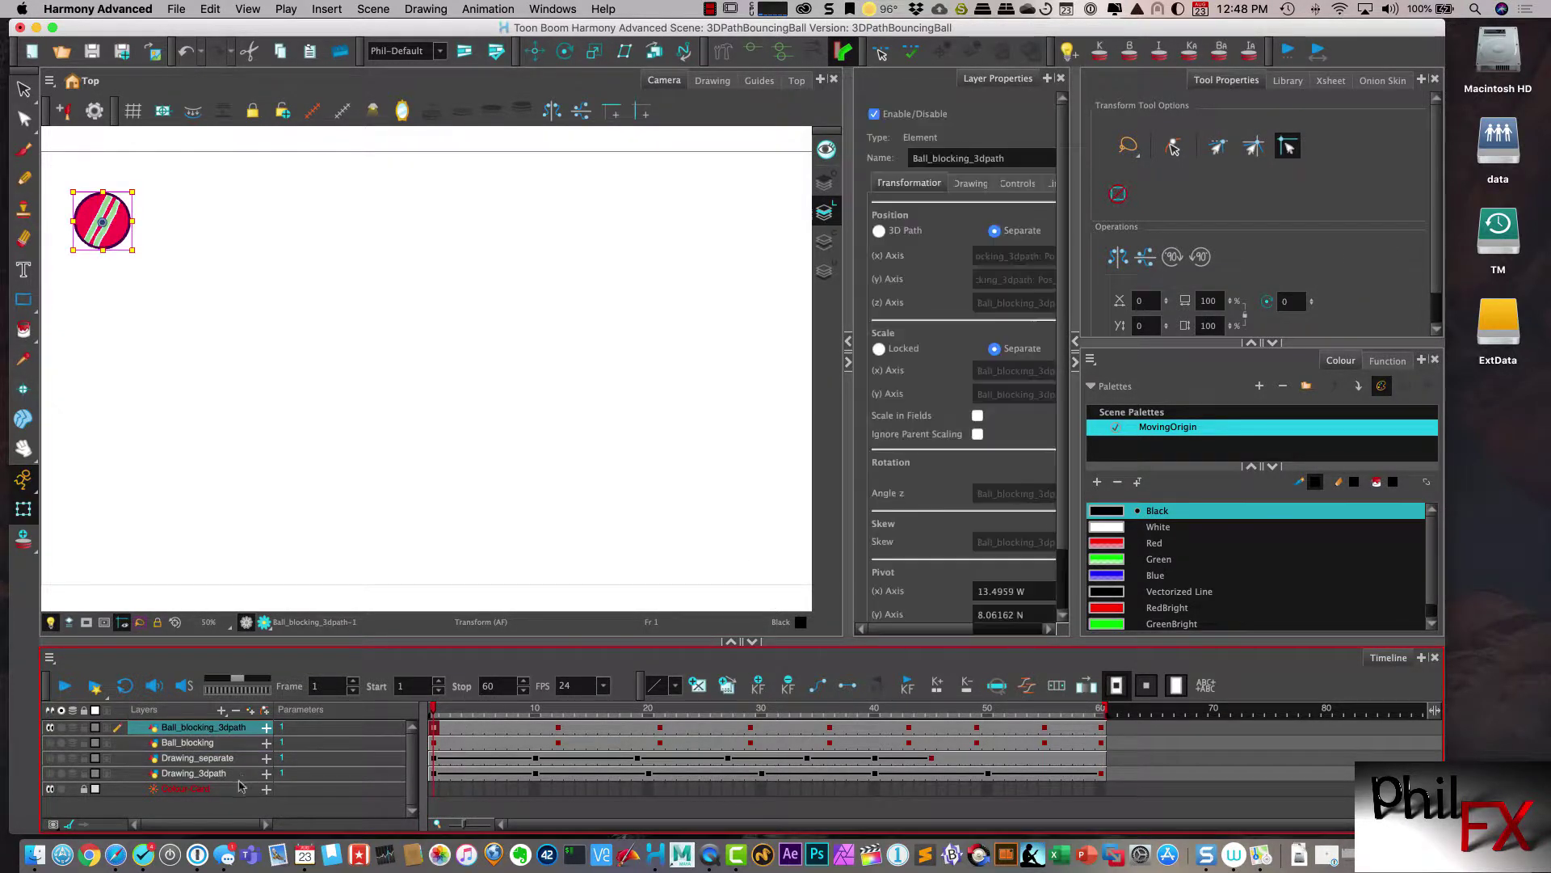
pyautogui.click(879, 230)
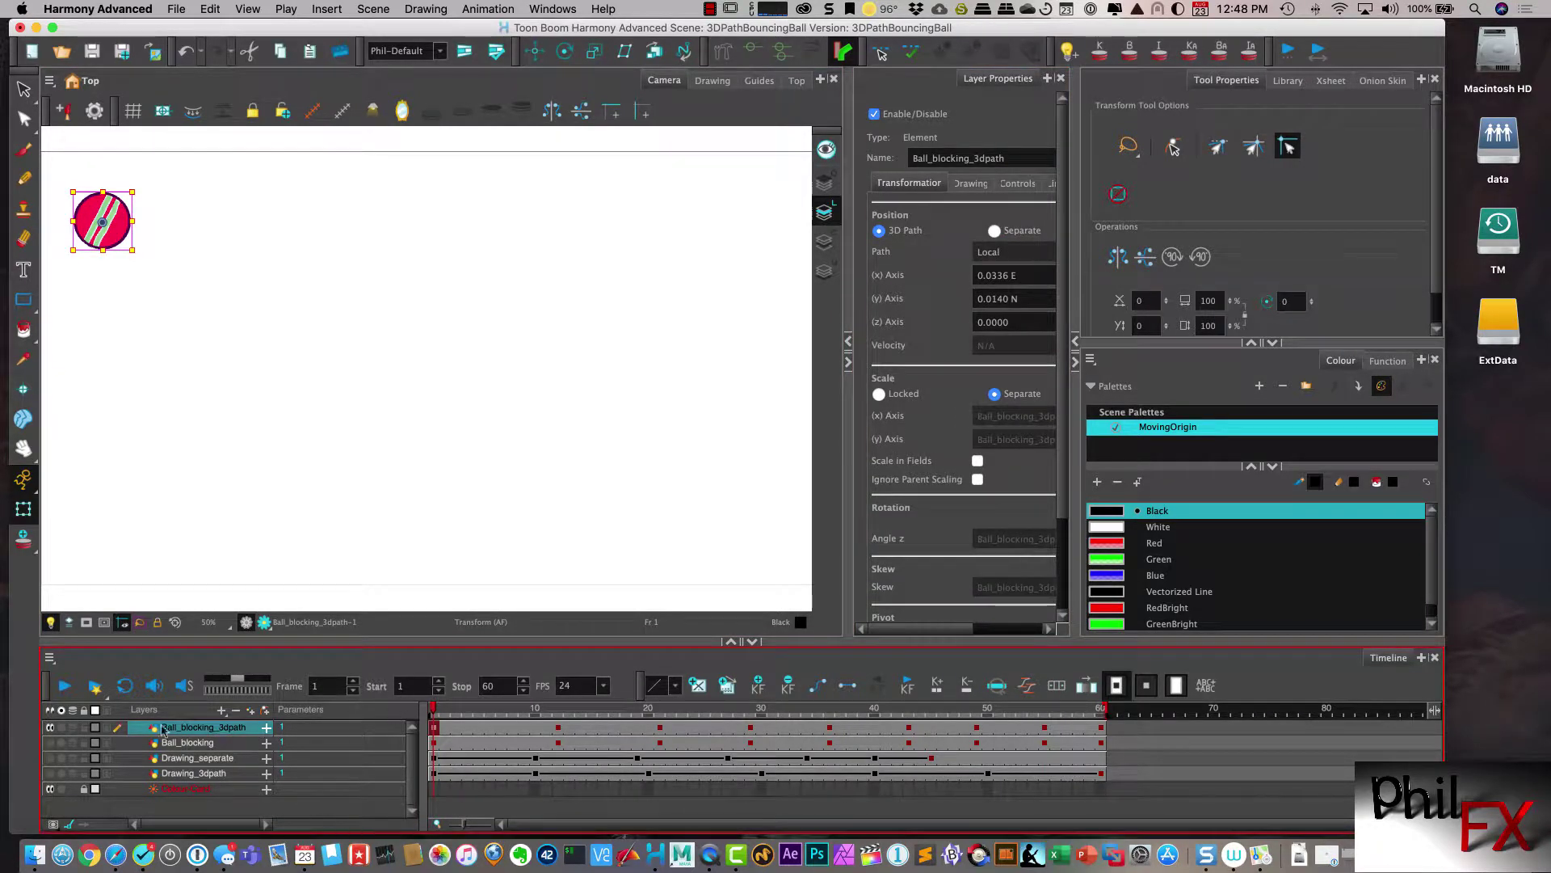
pyautogui.click(65, 686)
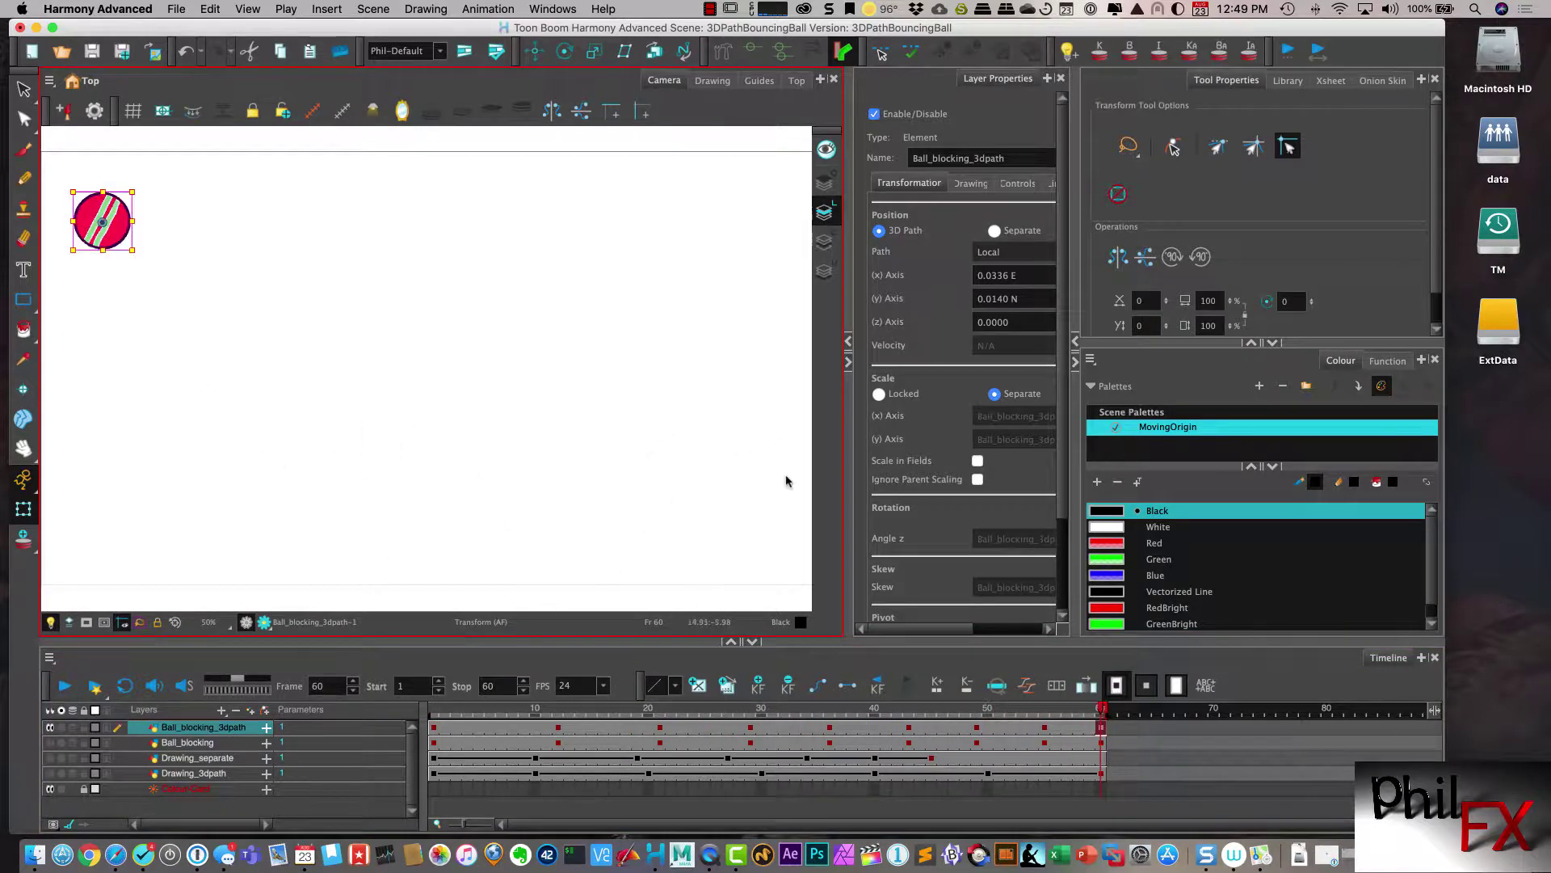
pyautogui.moveTo(1099, 710); pyautogui.dragTo(434, 731)
# - Move the 3D-path ball onto the reference ball at frames 12 and 21
pyautogui.click(433, 731)
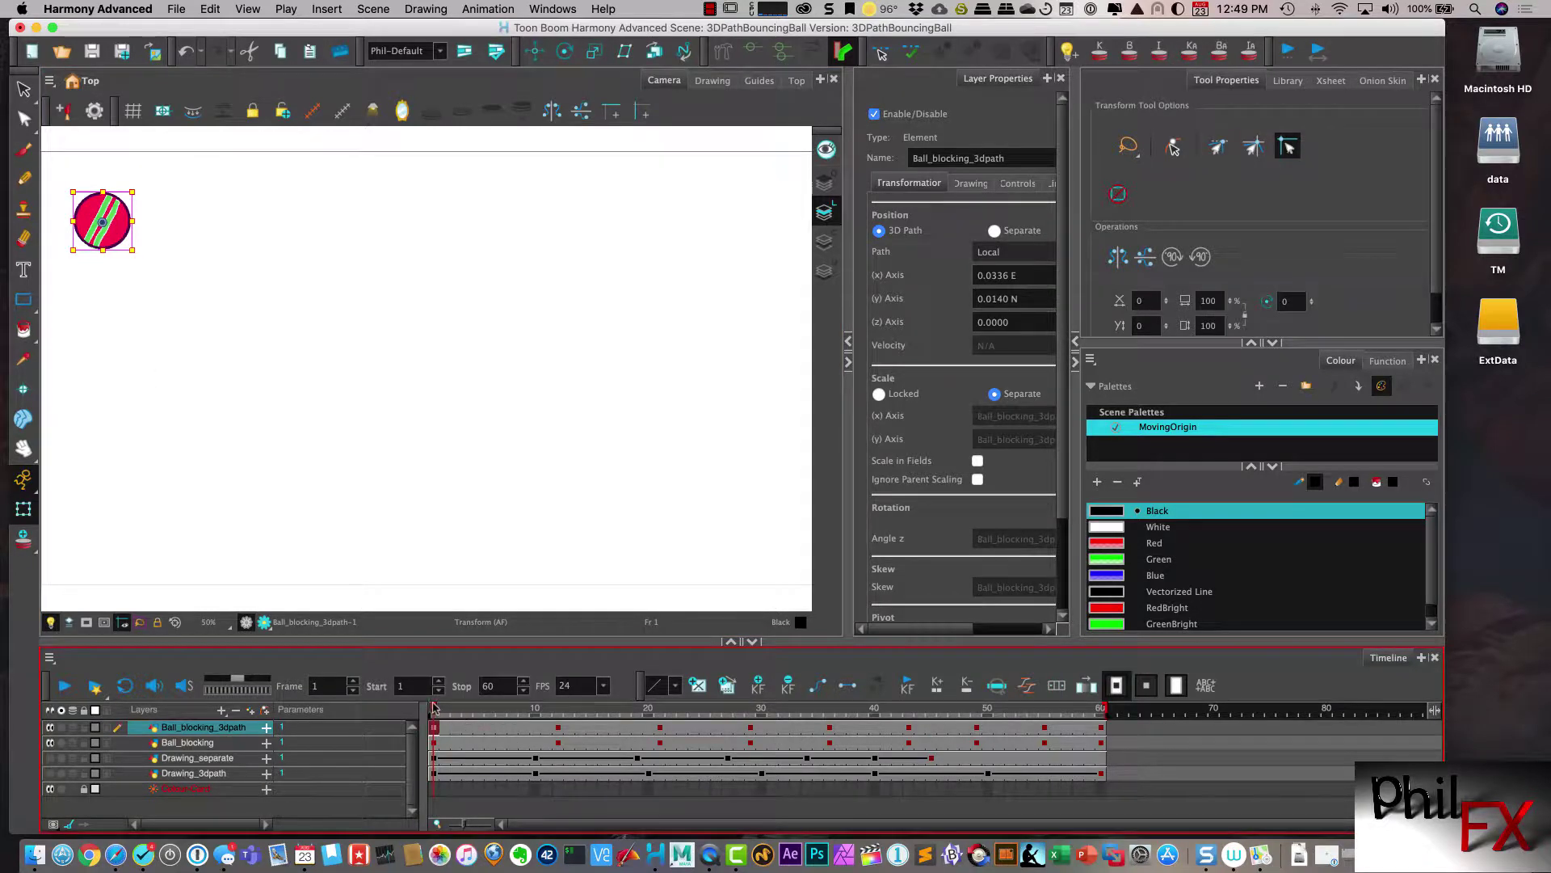
pyautogui.moveTo(434, 709); pyautogui.dragTo(559, 718)
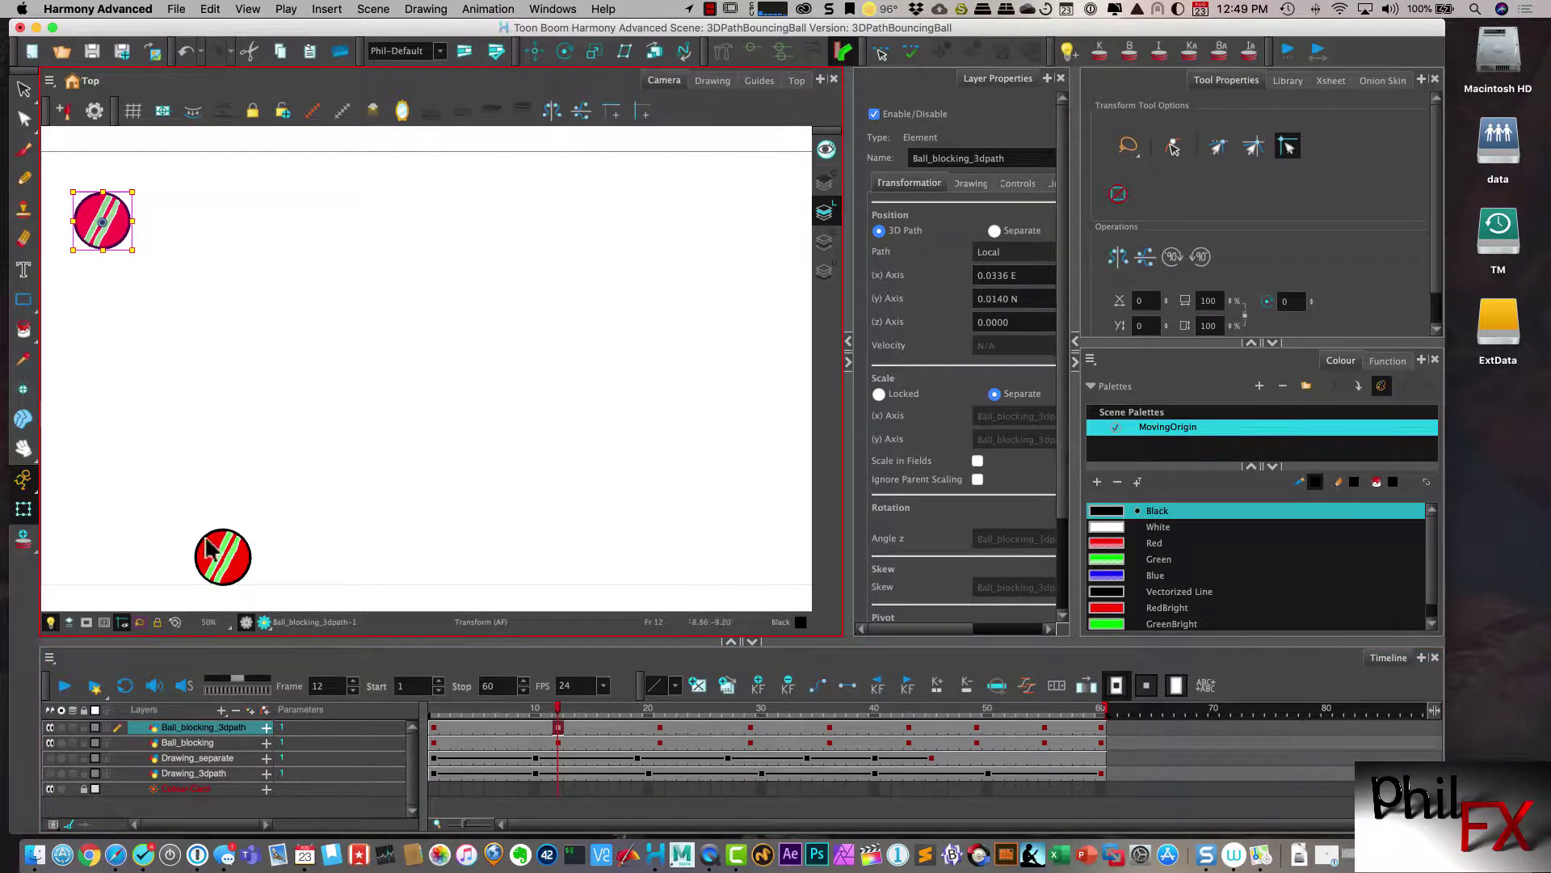
pyautogui.moveTo(119, 234); pyautogui.dragTo(239, 572)
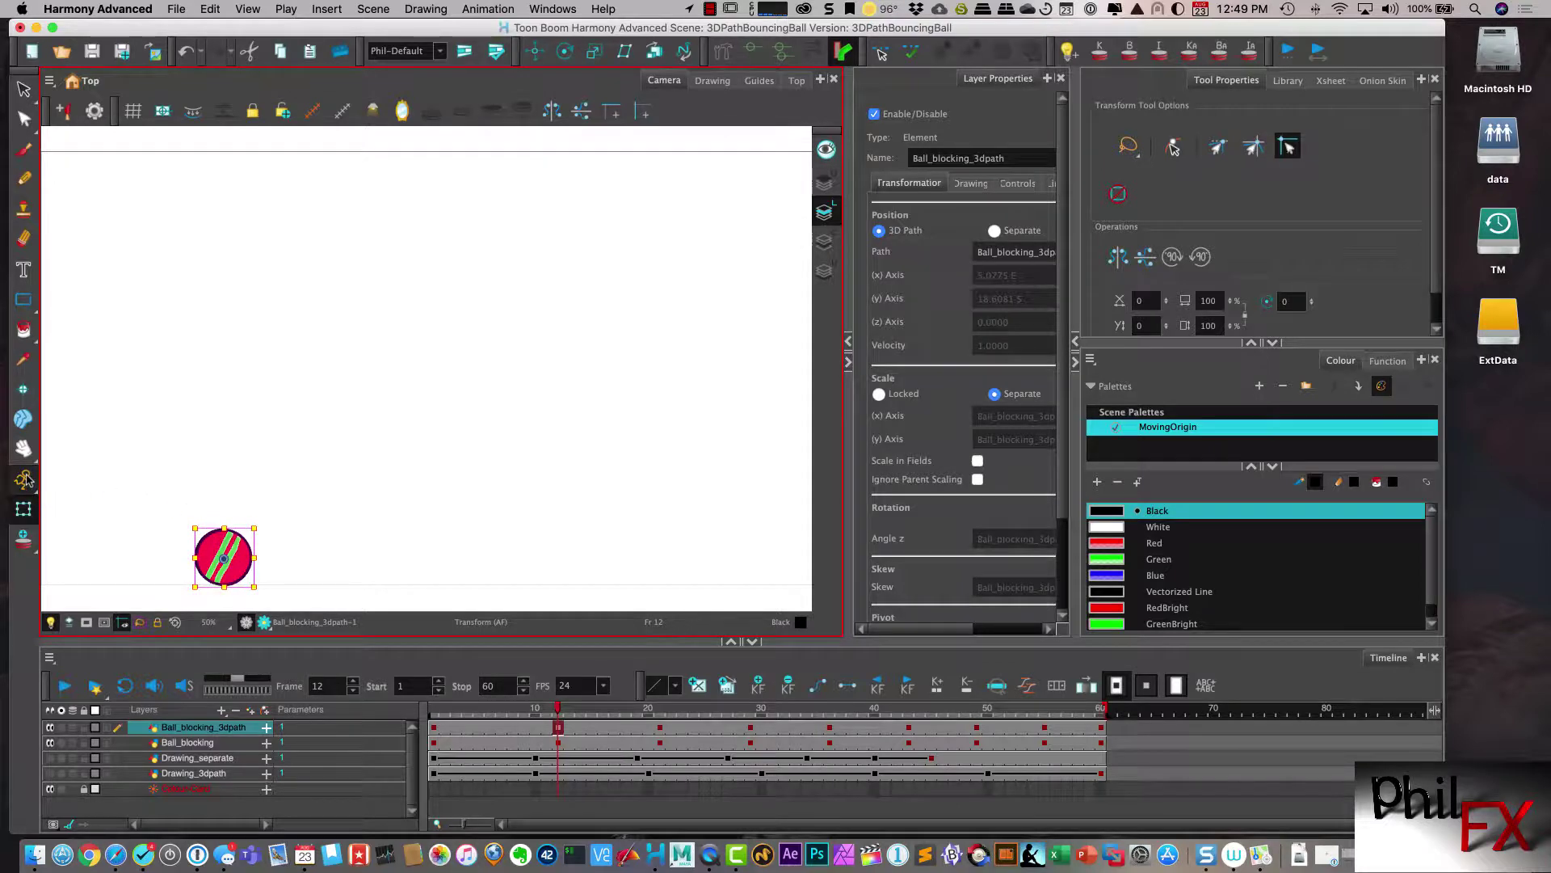
pyautogui.click(525, 708)
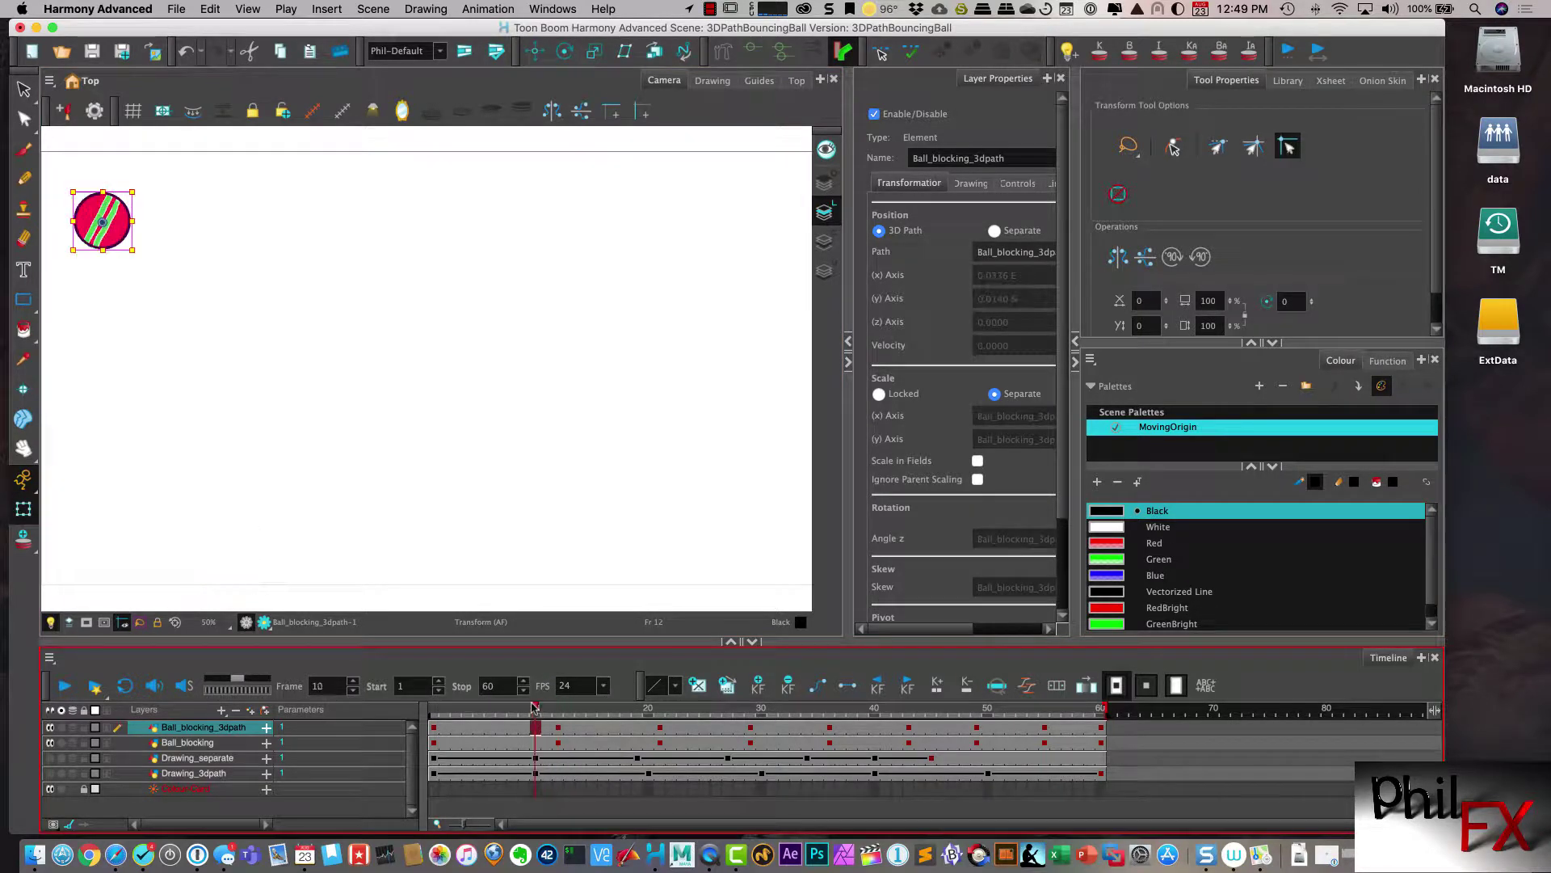
pyautogui.moveTo(525, 707); pyautogui.dragTo(656, 701)
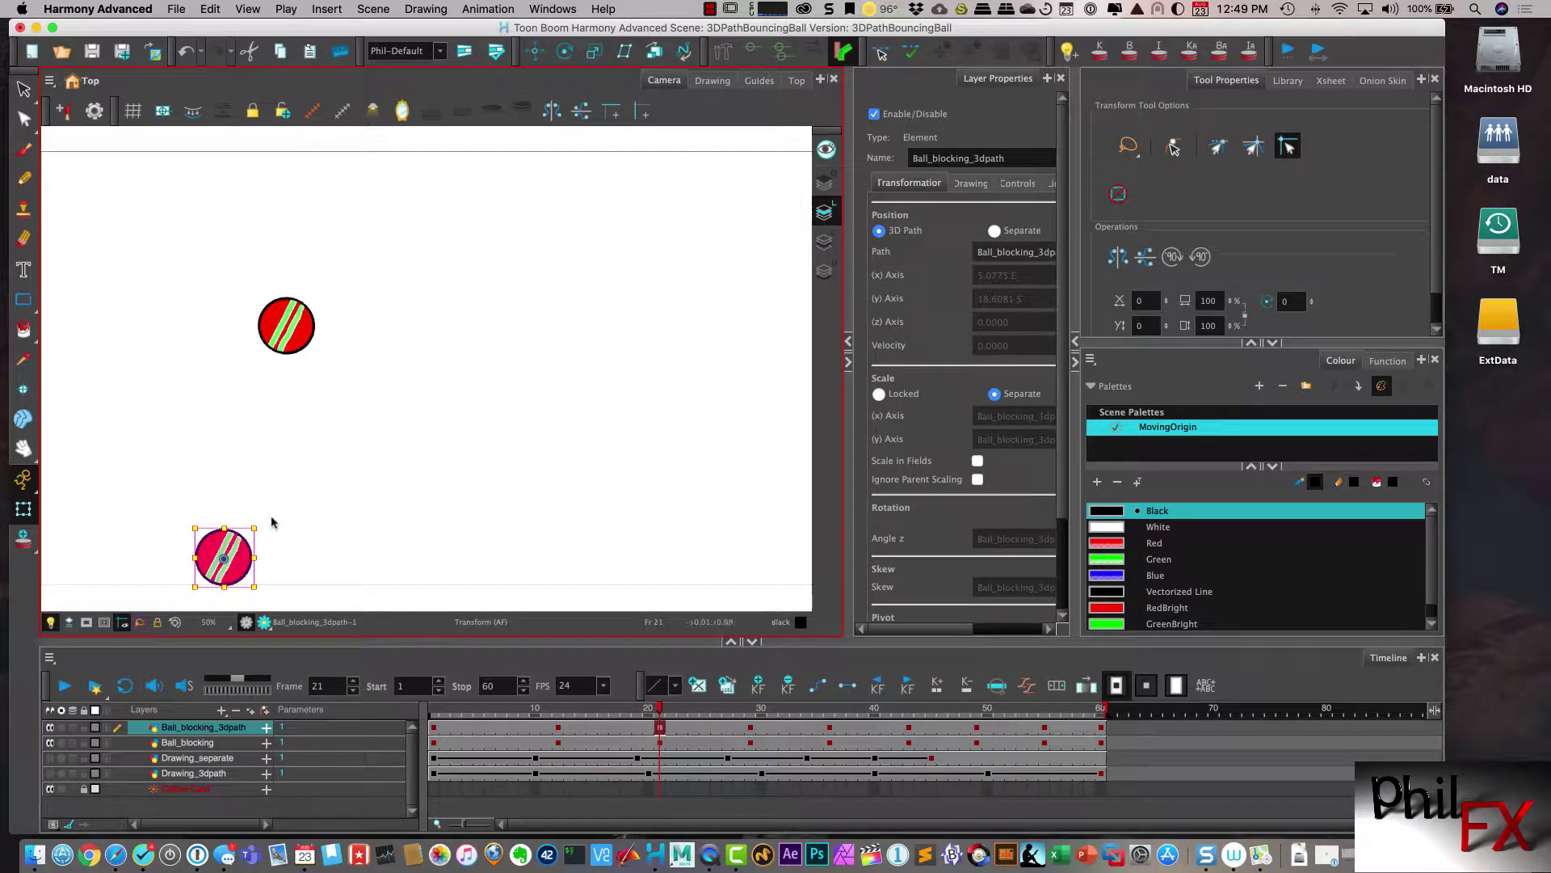
pyautogui.moveTo(241, 562); pyautogui.dragTo(303, 331)
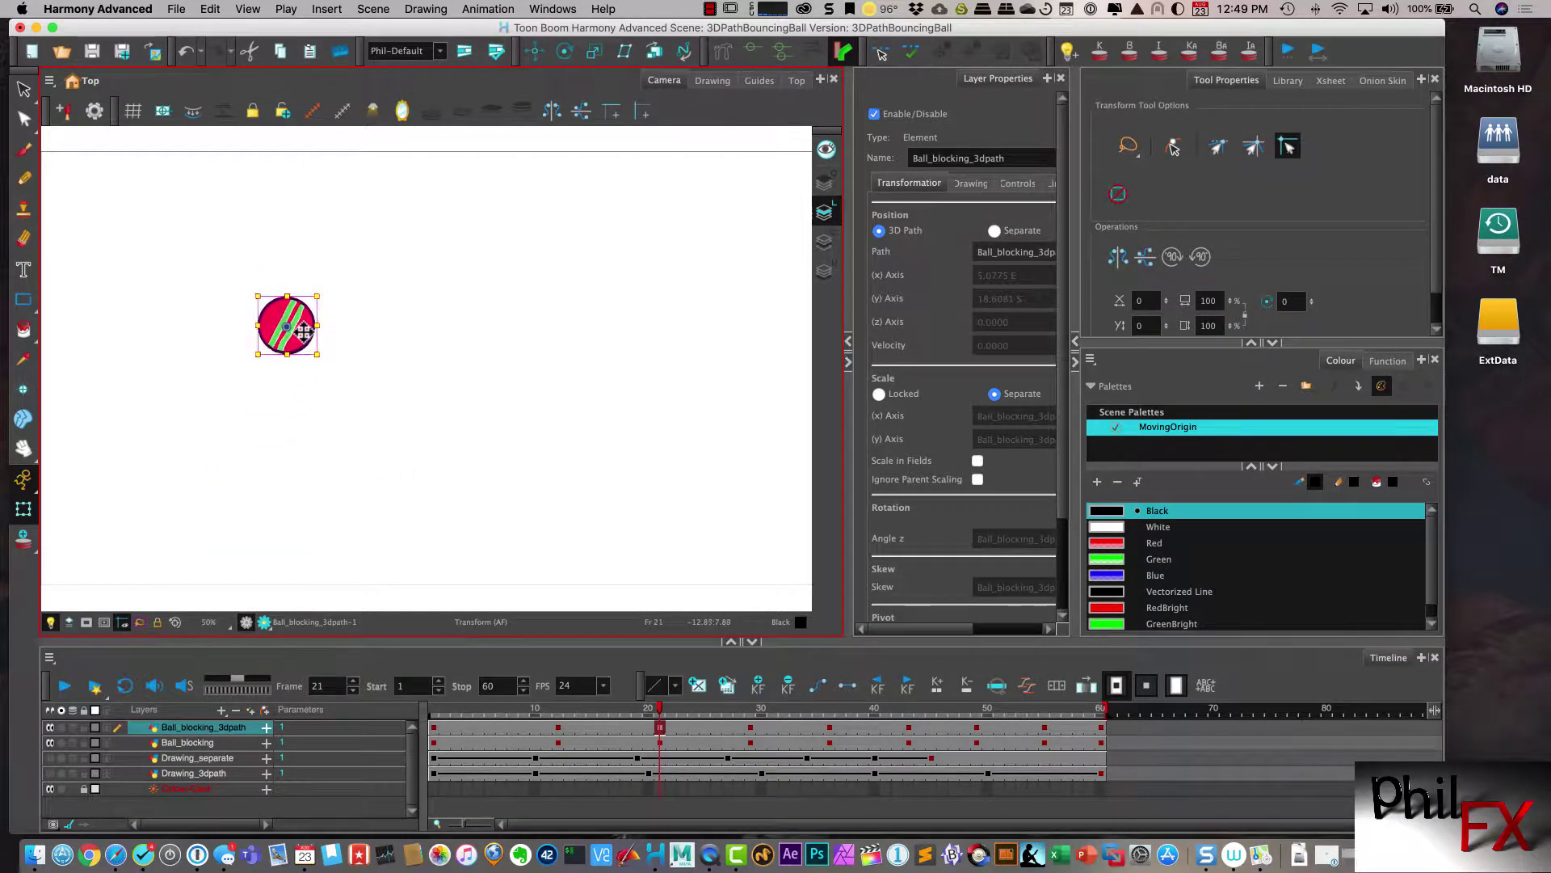
pyautogui.moveTo(304, 331); pyautogui.dragTo(304, 331)
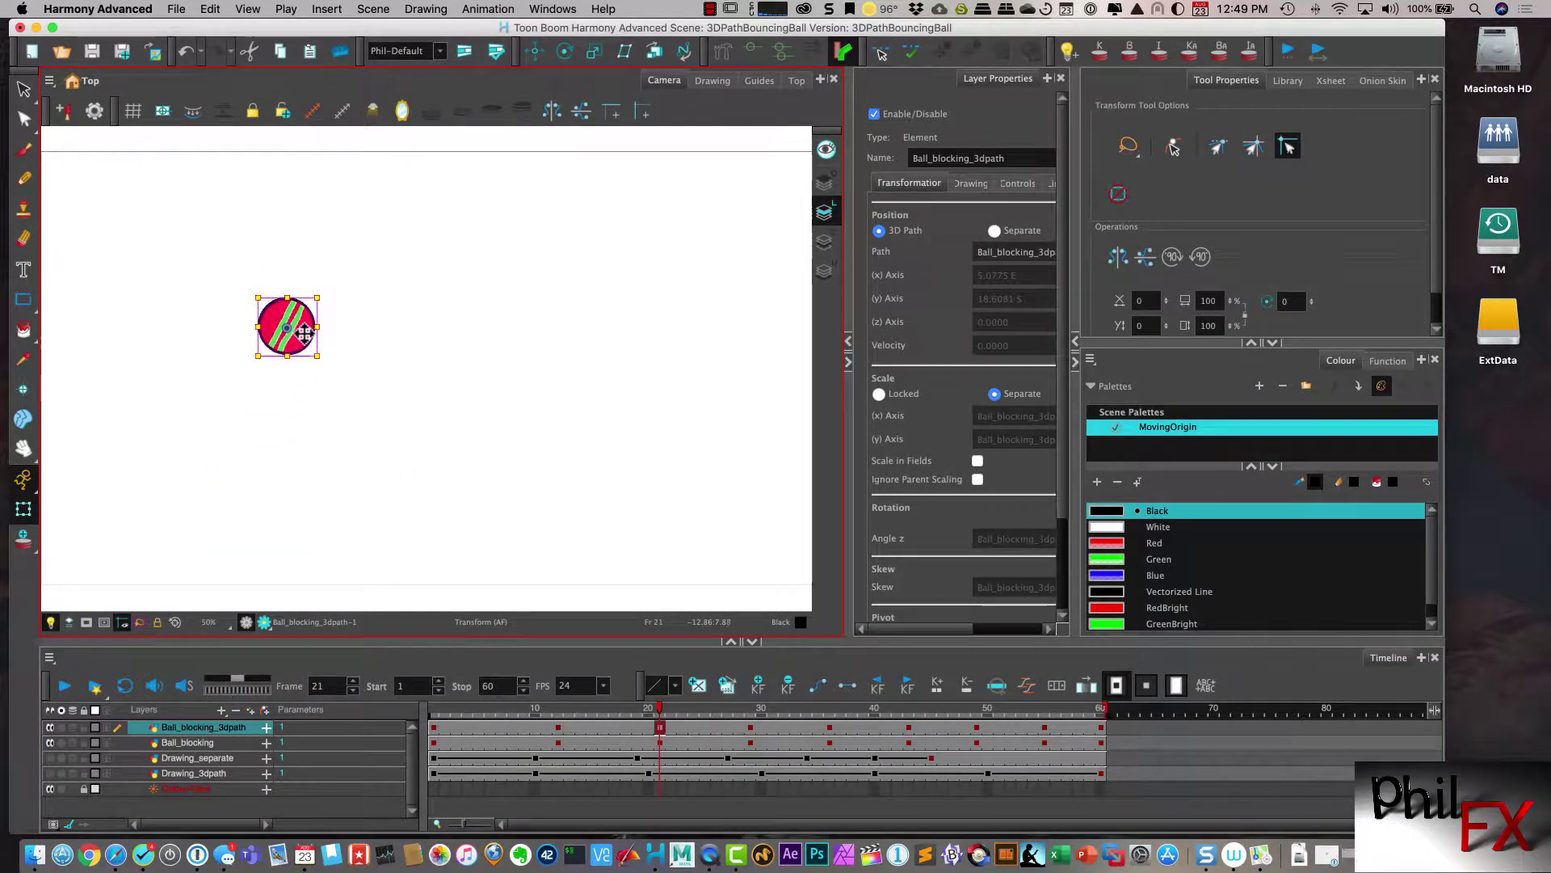
# - Match the ball to the reference ball positions at frames 30, 37 and 43
pyautogui.click(759, 711)
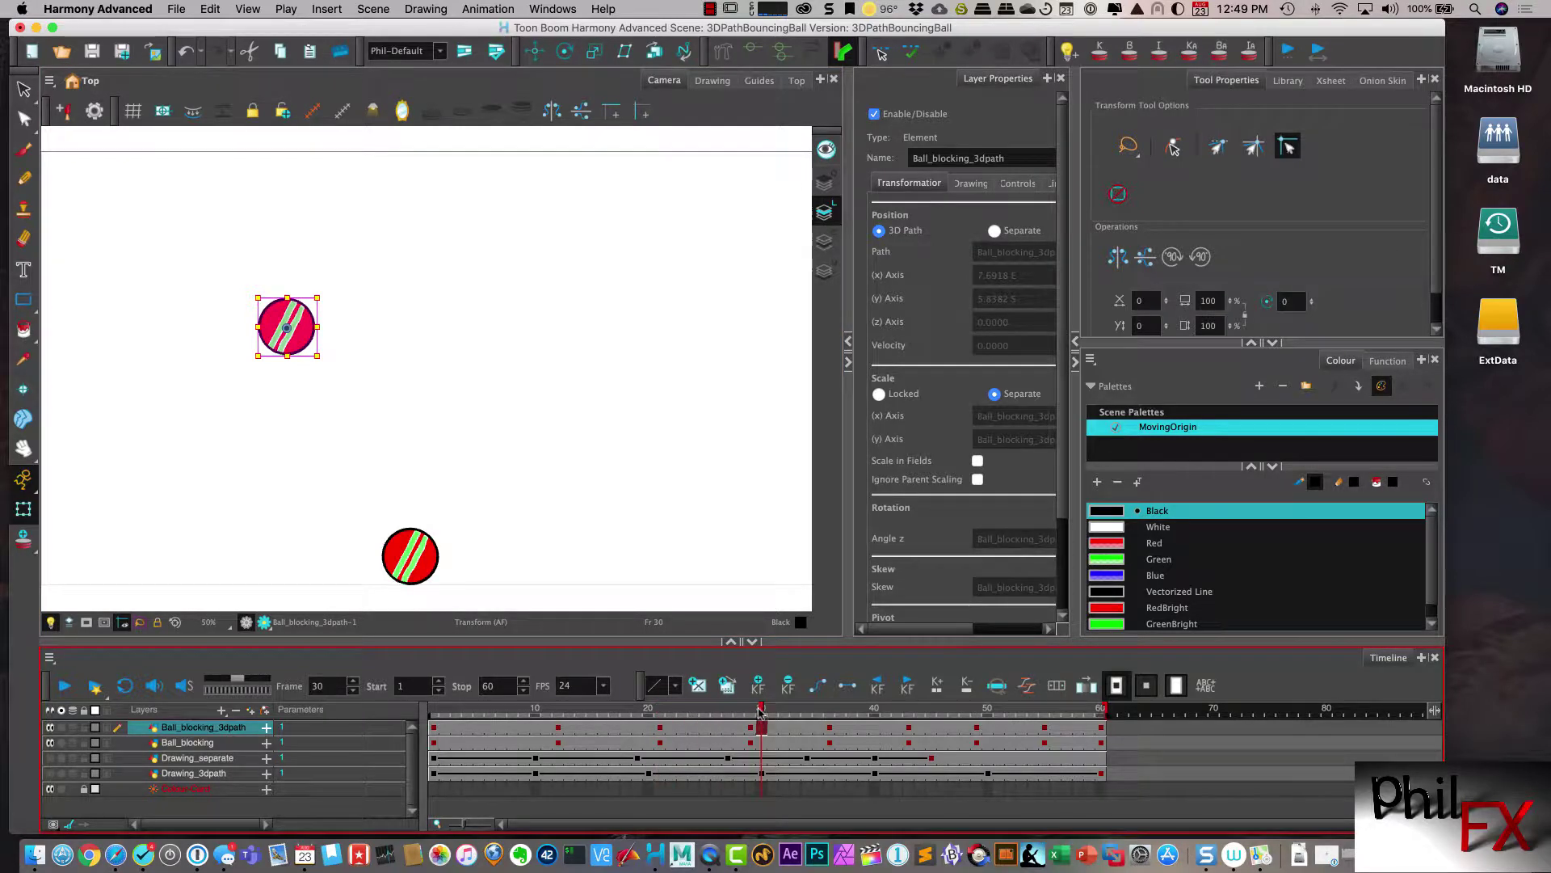
pyautogui.moveTo(305, 338); pyautogui.dragTo(433, 557)
pyautogui.click(749, 705)
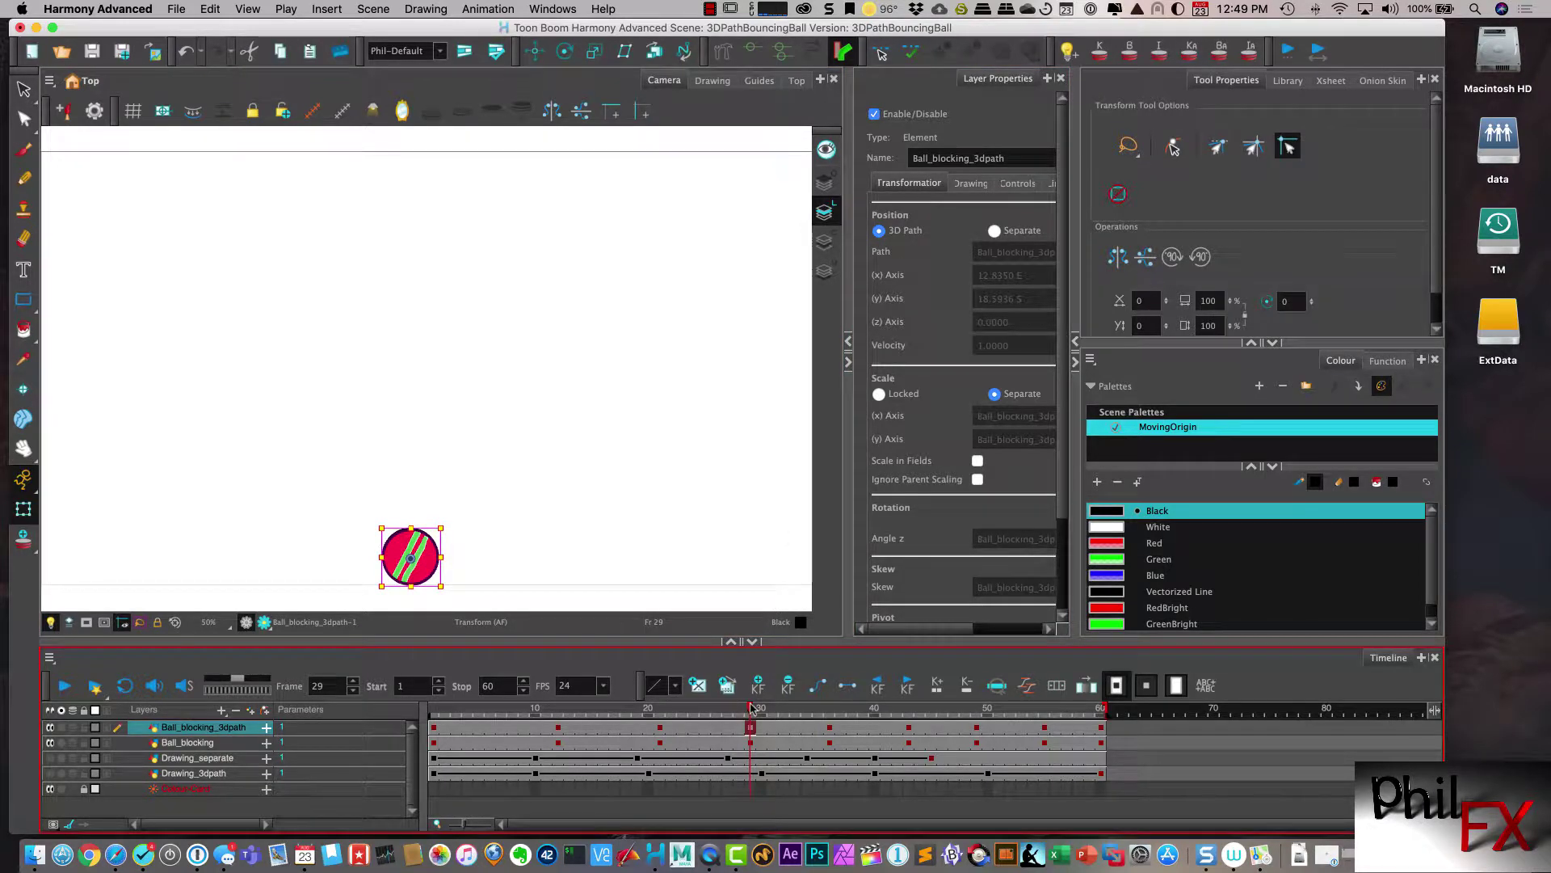
pyautogui.moveTo(757, 708); pyautogui.dragTo(842, 709)
pyautogui.moveTo(426, 568); pyautogui.dragTo(534, 438)
pyautogui.click(829, 710)
pyautogui.click(909, 707)
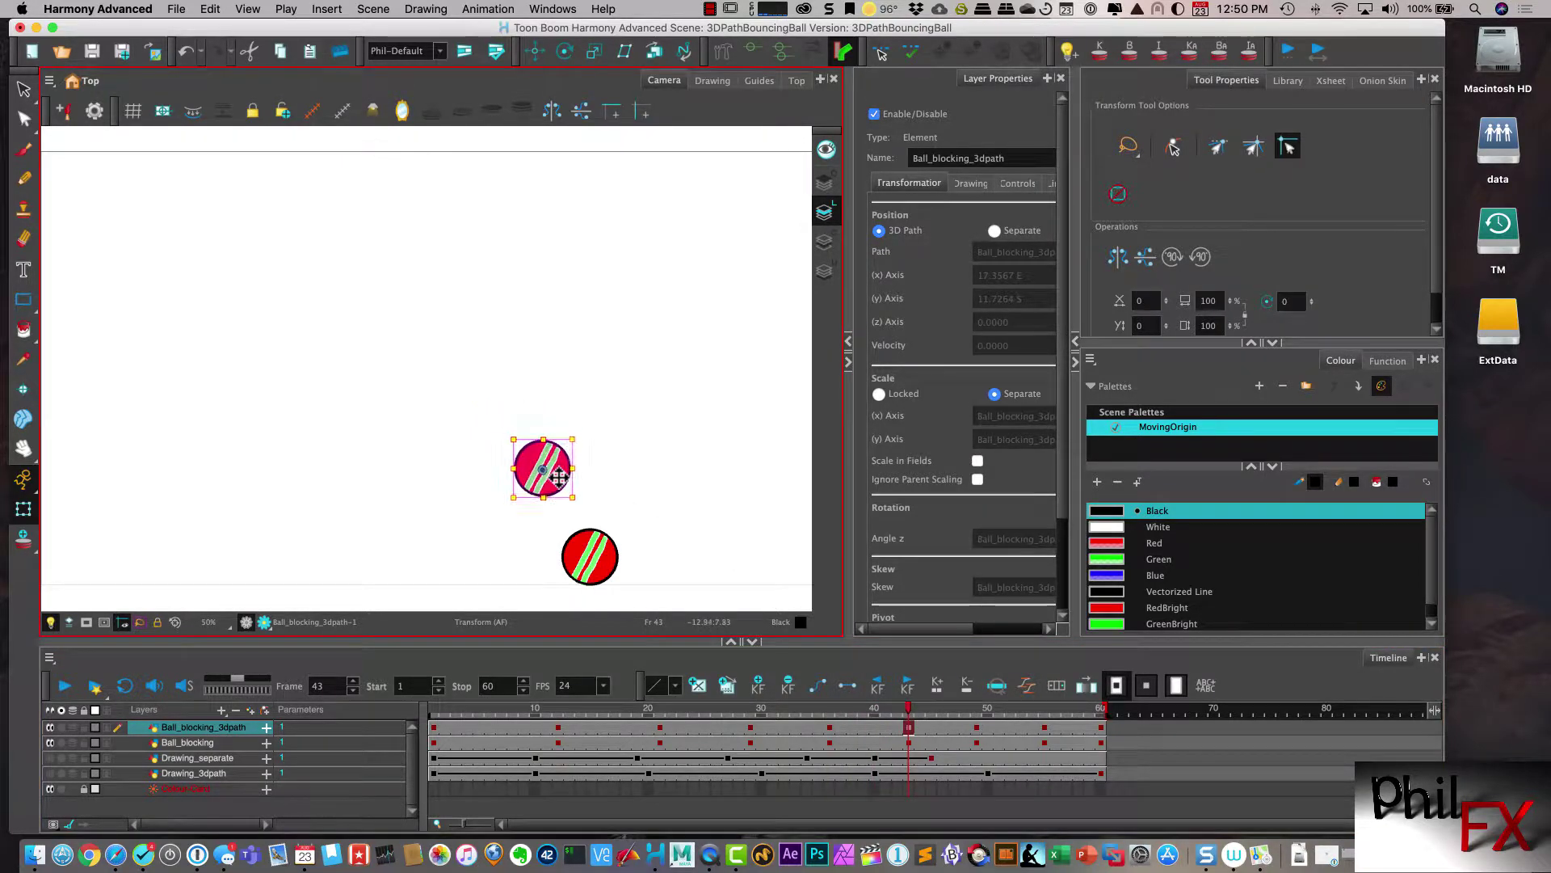
pyautogui.click(611, 570)
pyautogui.moveTo(611, 569); pyautogui.dragTo(607, 565)
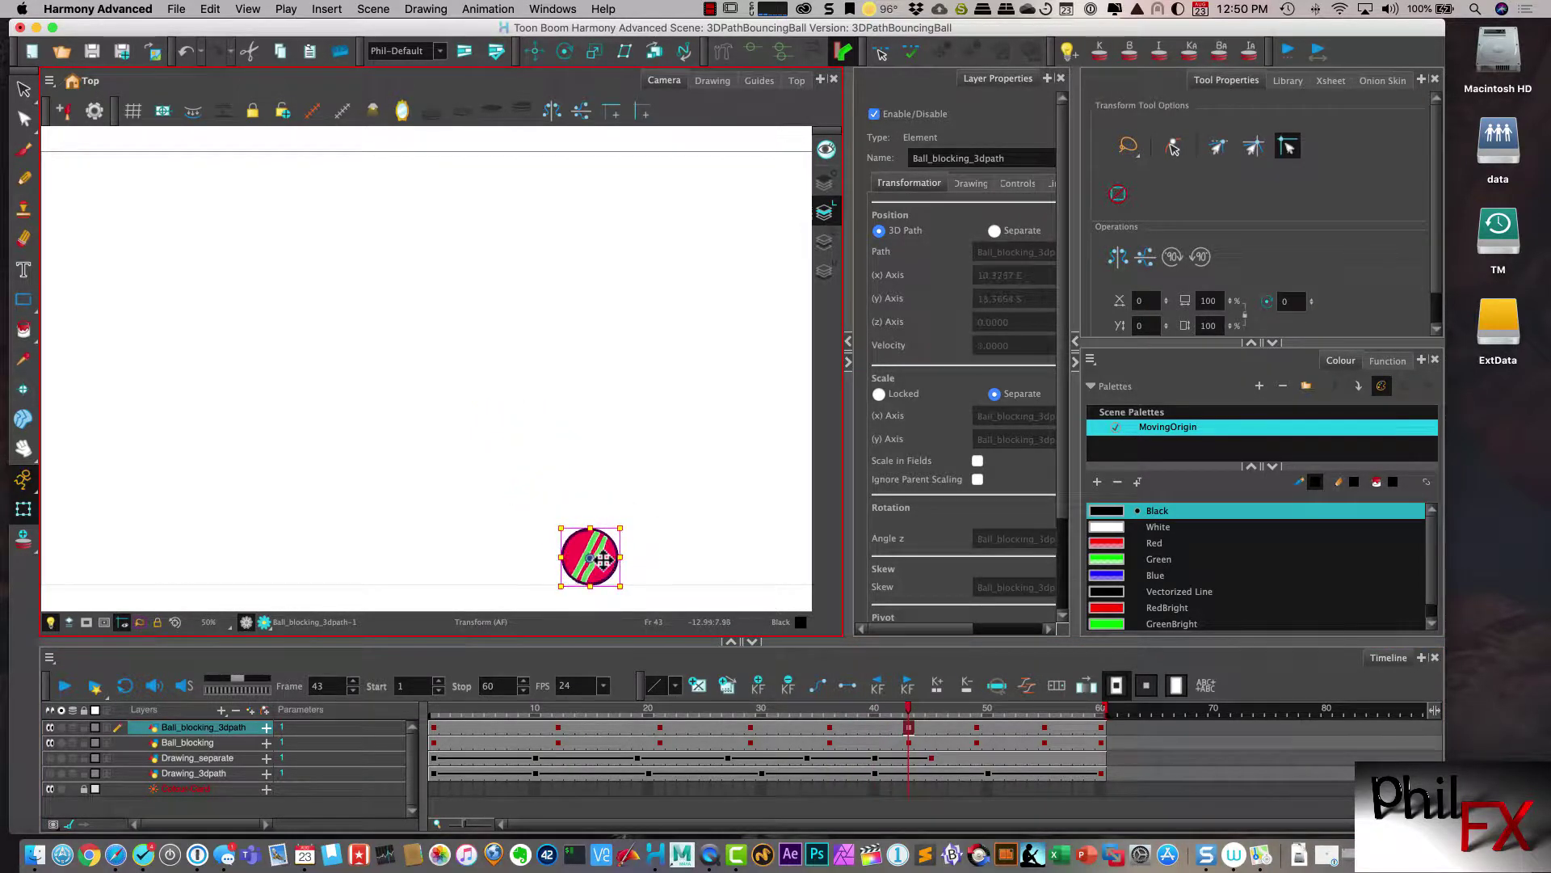
# - Match the ball to the reference positions at frames 49, 55 and 60, then review
pyautogui.click(906, 709)
pyautogui.click(976, 709)
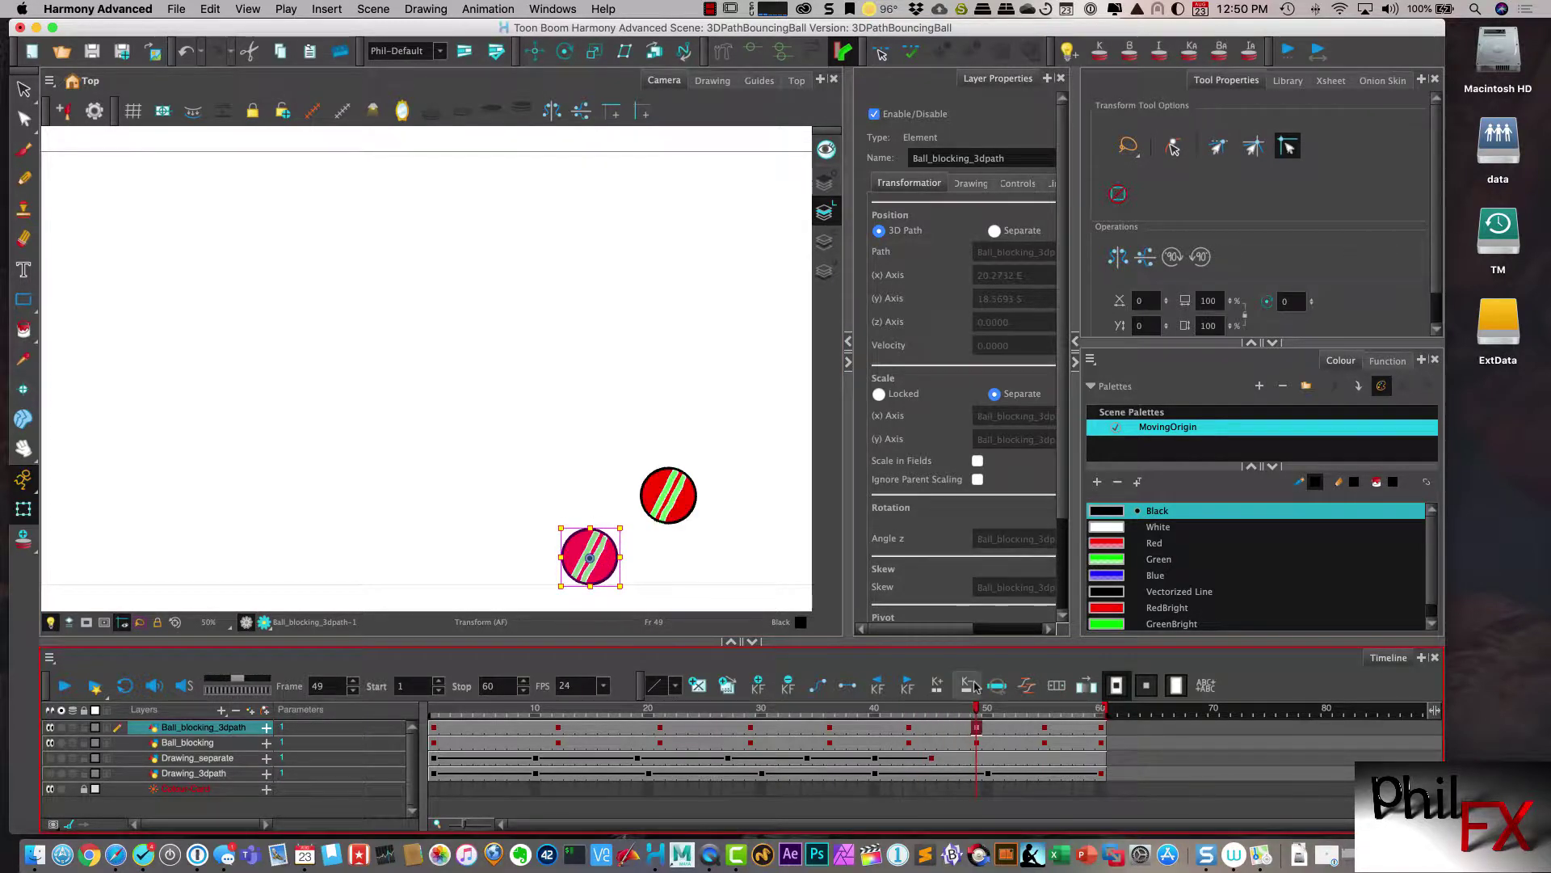
pyautogui.moveTo(609, 568); pyautogui.dragTo(688, 506)
pyautogui.click(963, 720)
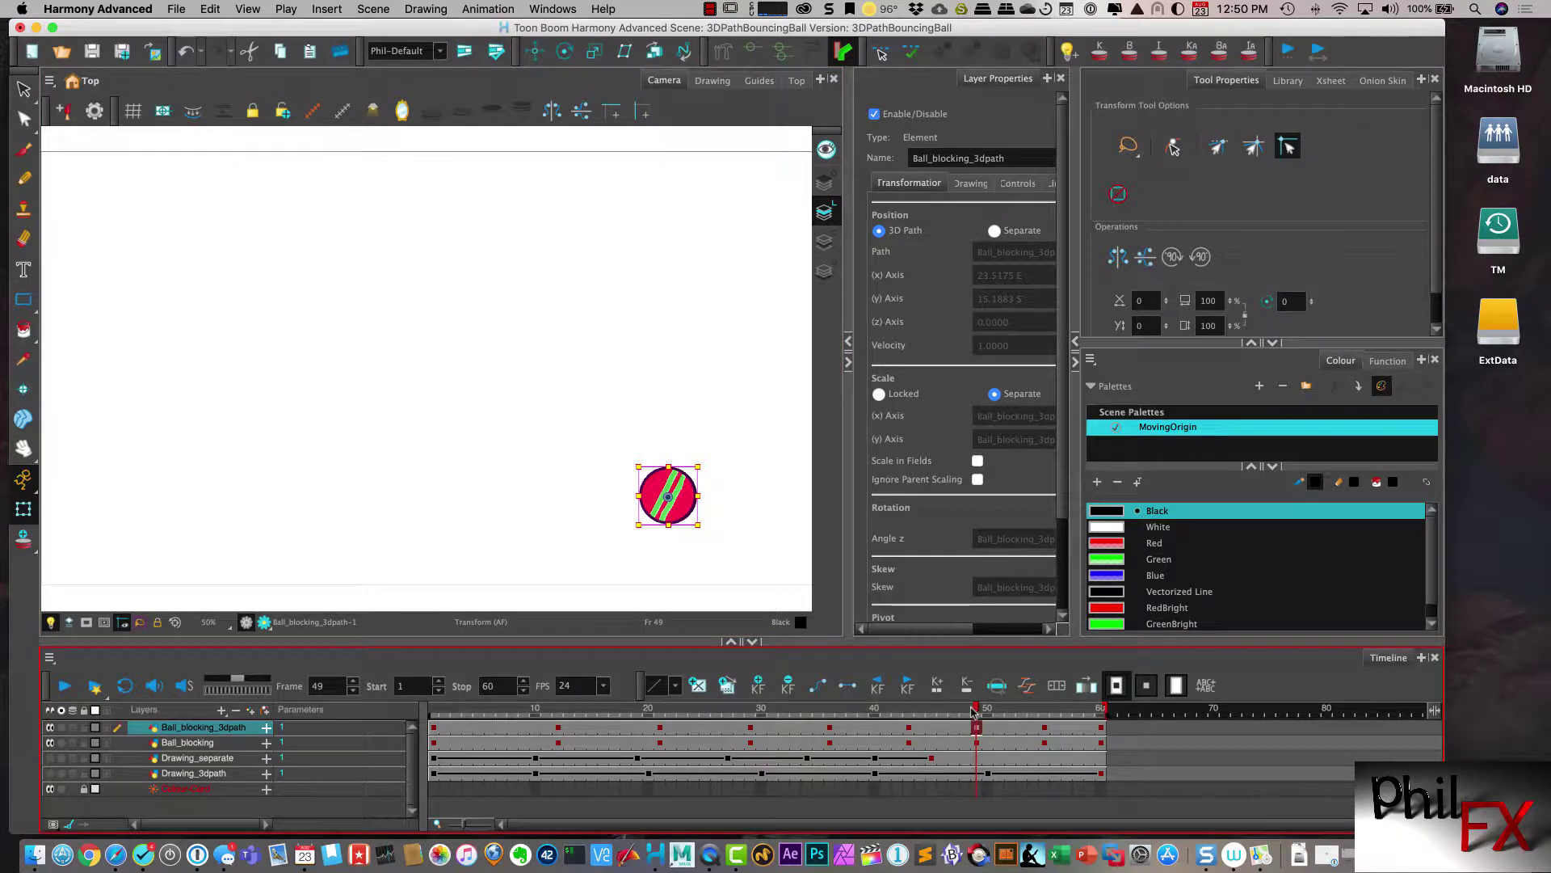
pyautogui.click(1044, 709)
pyautogui.moveTo(738, 556)
pyautogui.mouseDown()
pyautogui.moveTo(727, 538)
pyautogui.moveTo(741, 557)
pyautogui.mouseUp()
pyautogui.moveTo(1060, 709); pyautogui.dragTo(1100, 709)
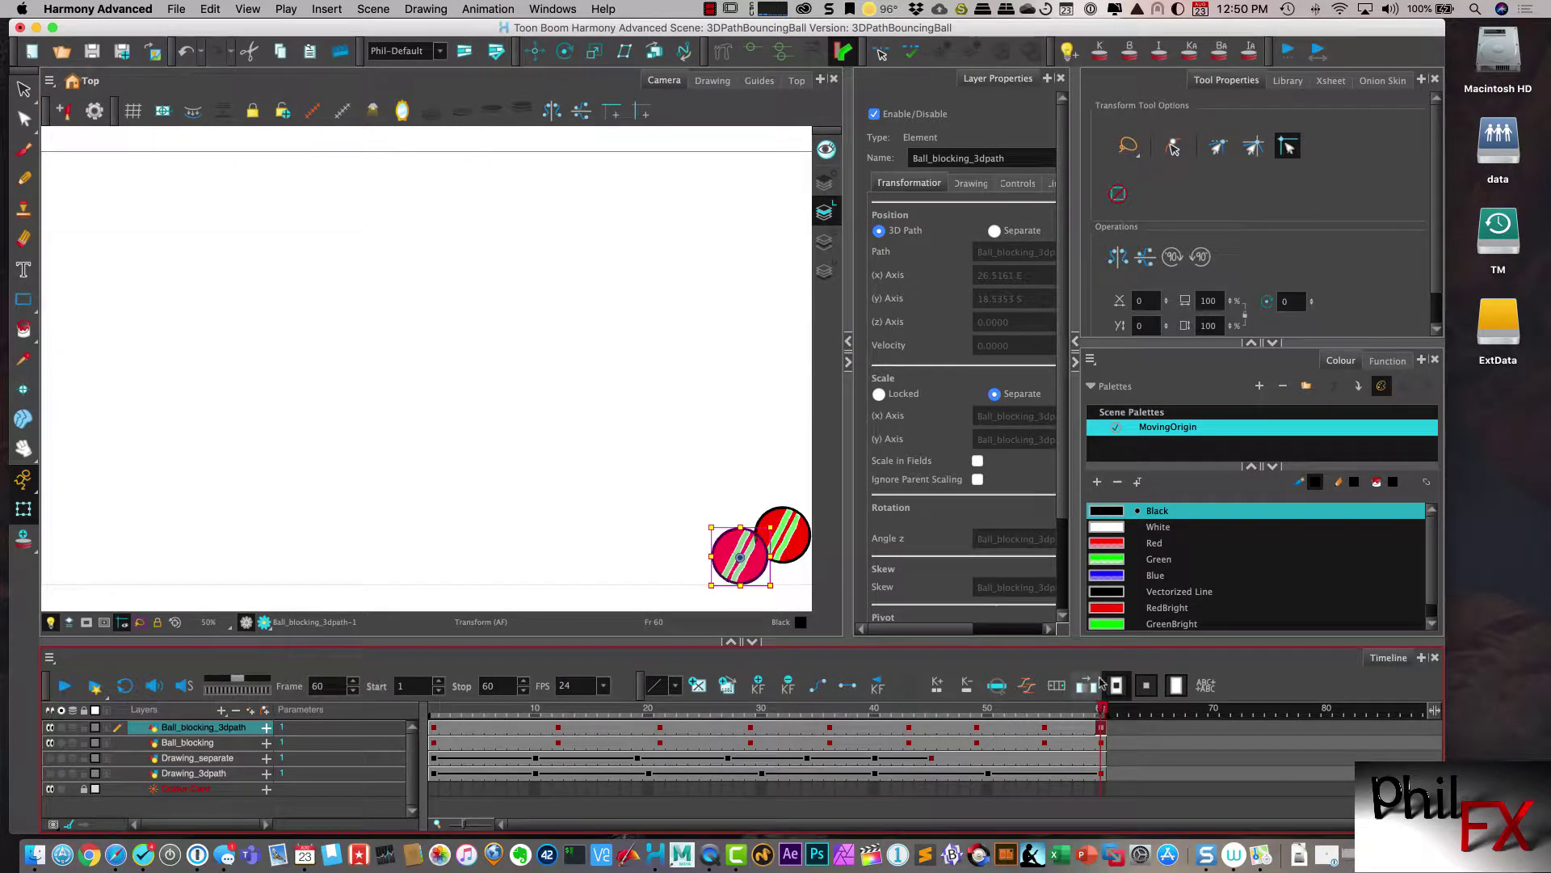
pyautogui.moveTo(753, 571); pyautogui.dragTo(793, 546)
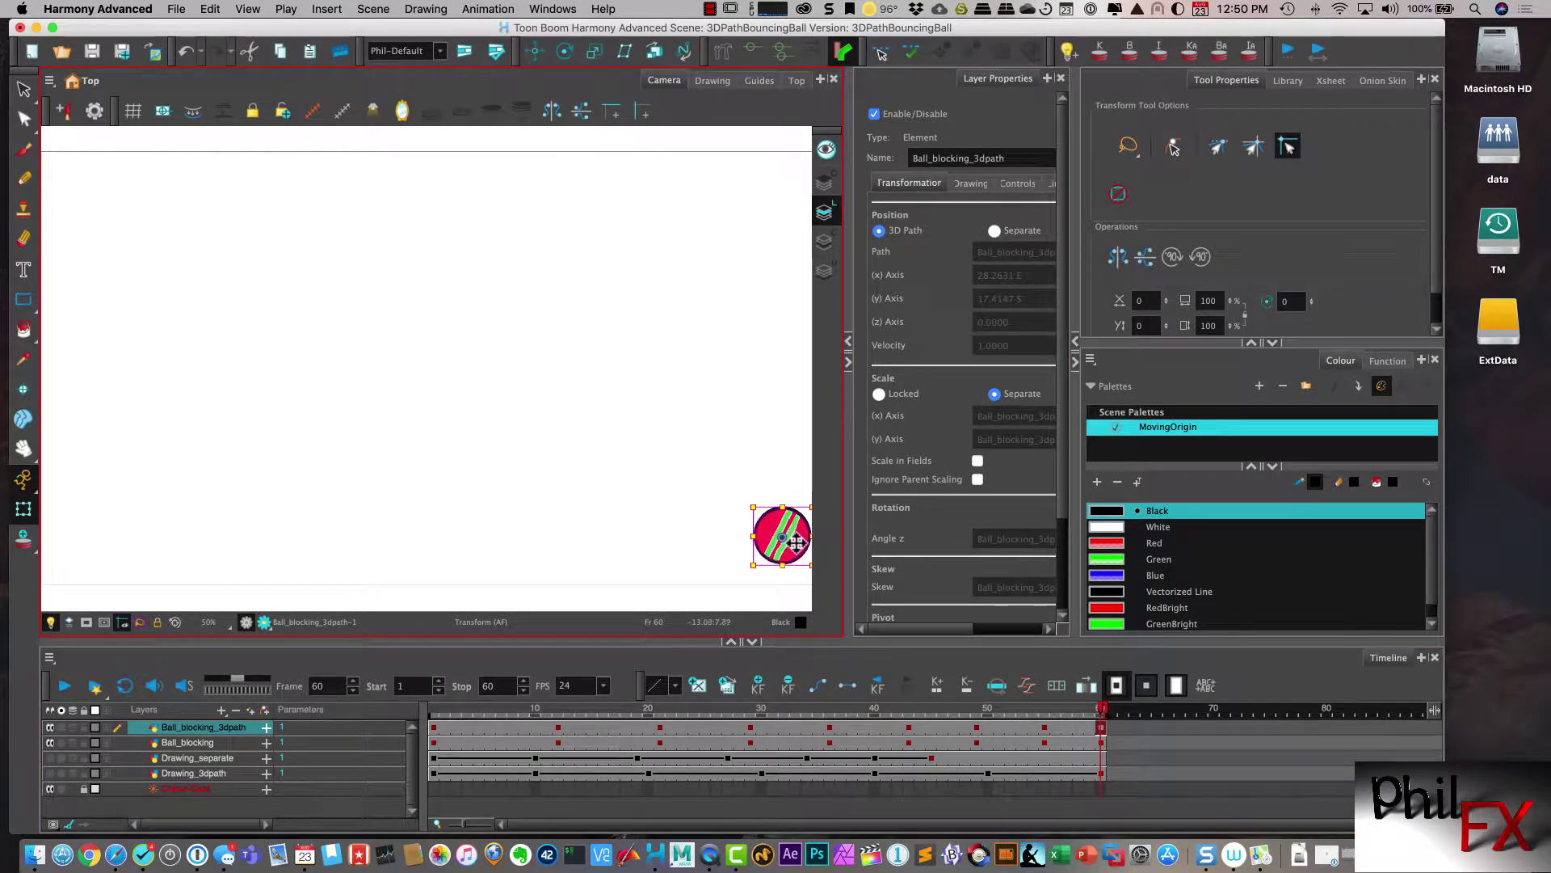
pyautogui.moveTo(1101, 709); pyautogui.dragTo(465, 709)
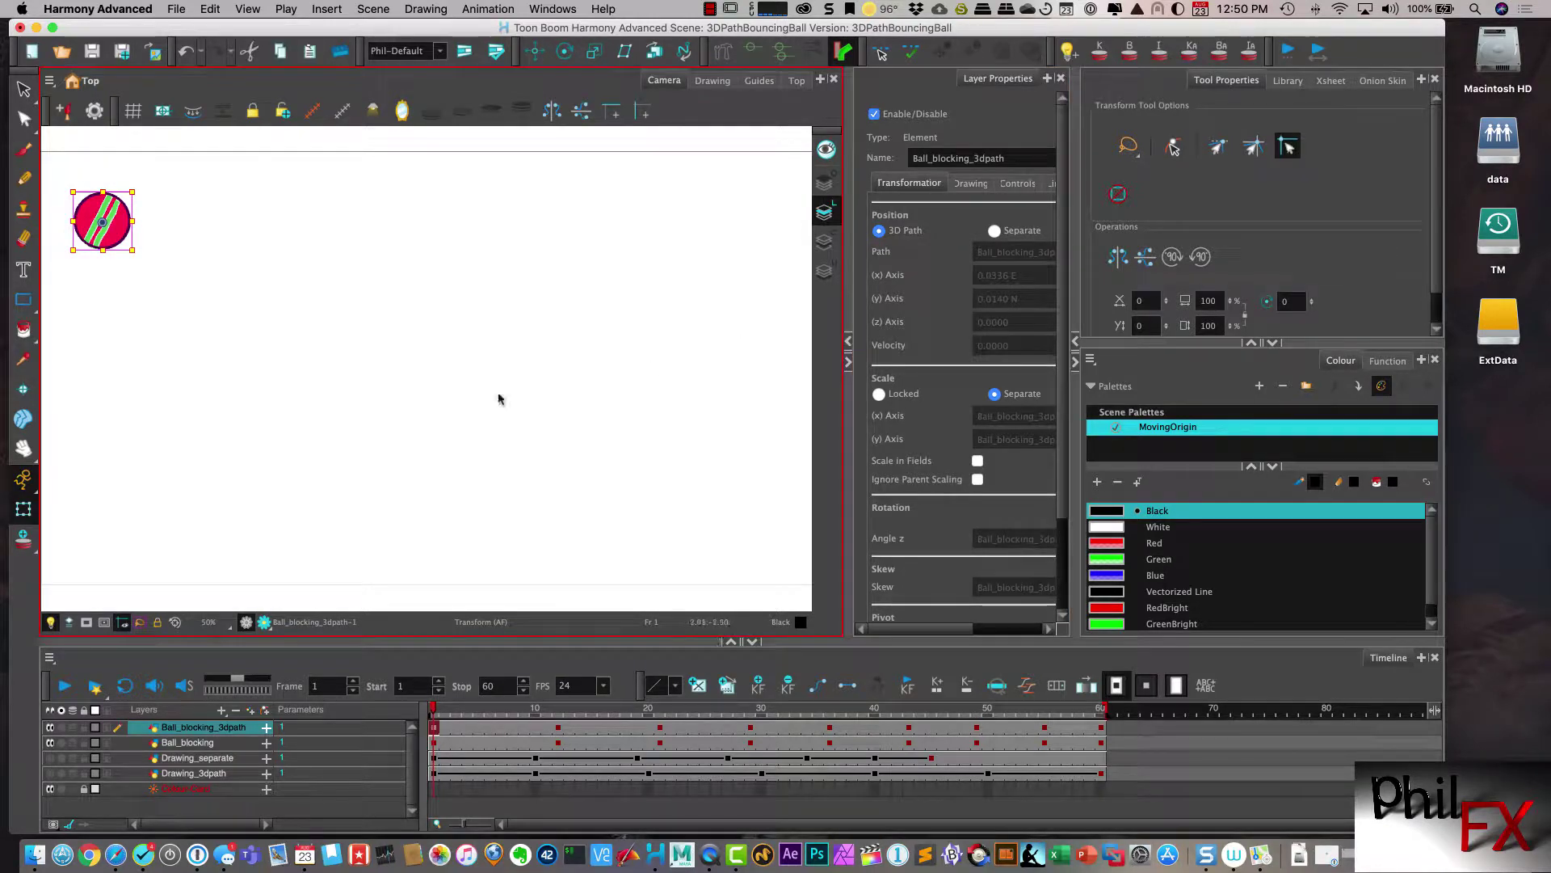
# - Play back the Ball_blocking reference layer's animation
pyautogui.click(195, 743)
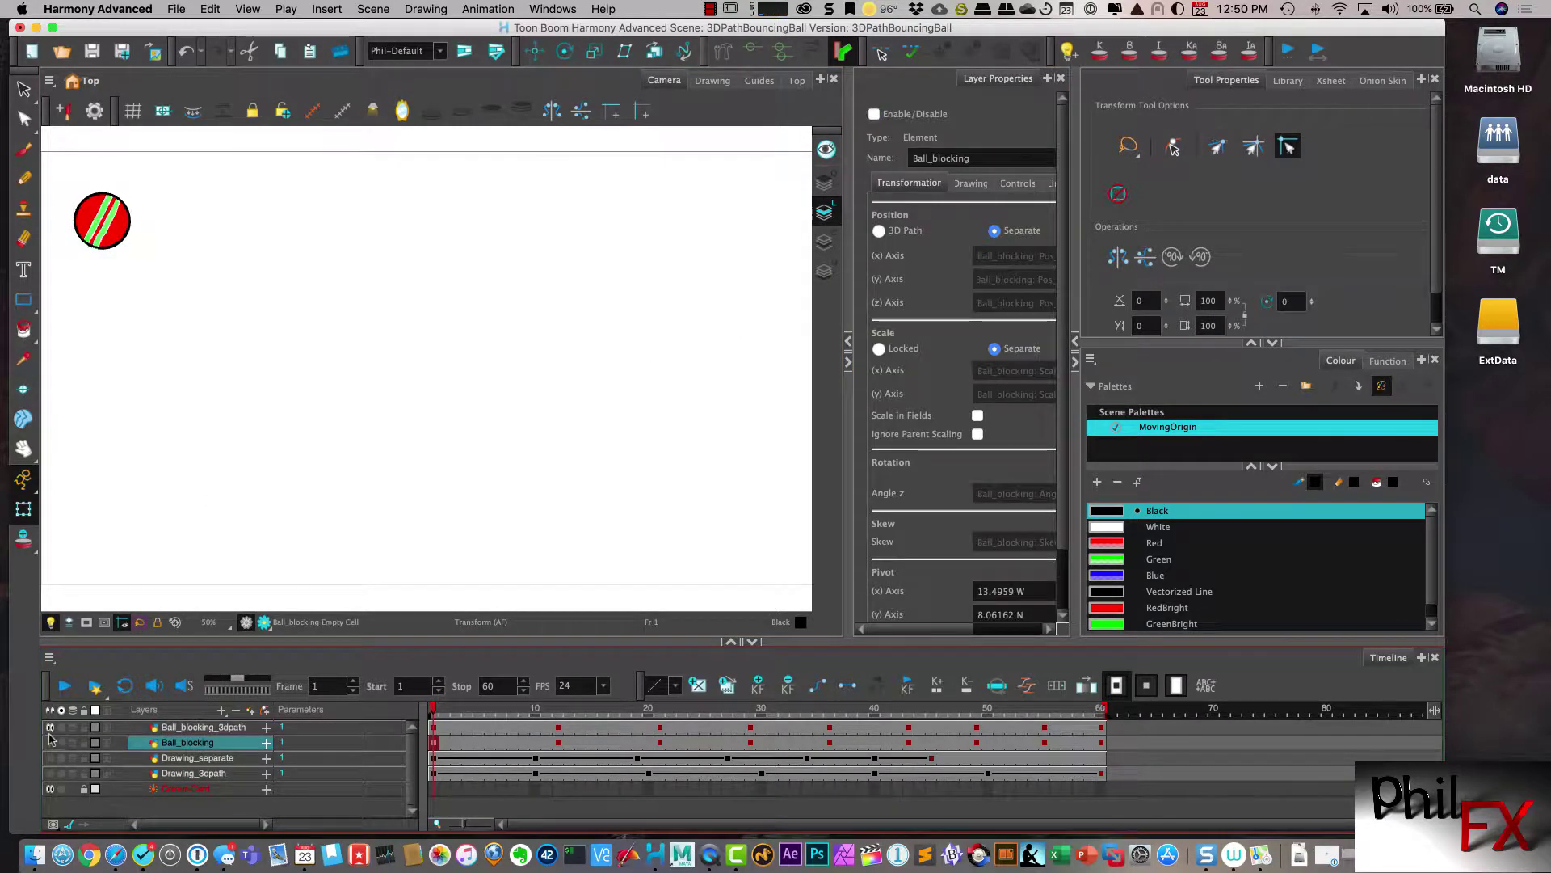
pyautogui.click(66, 685)
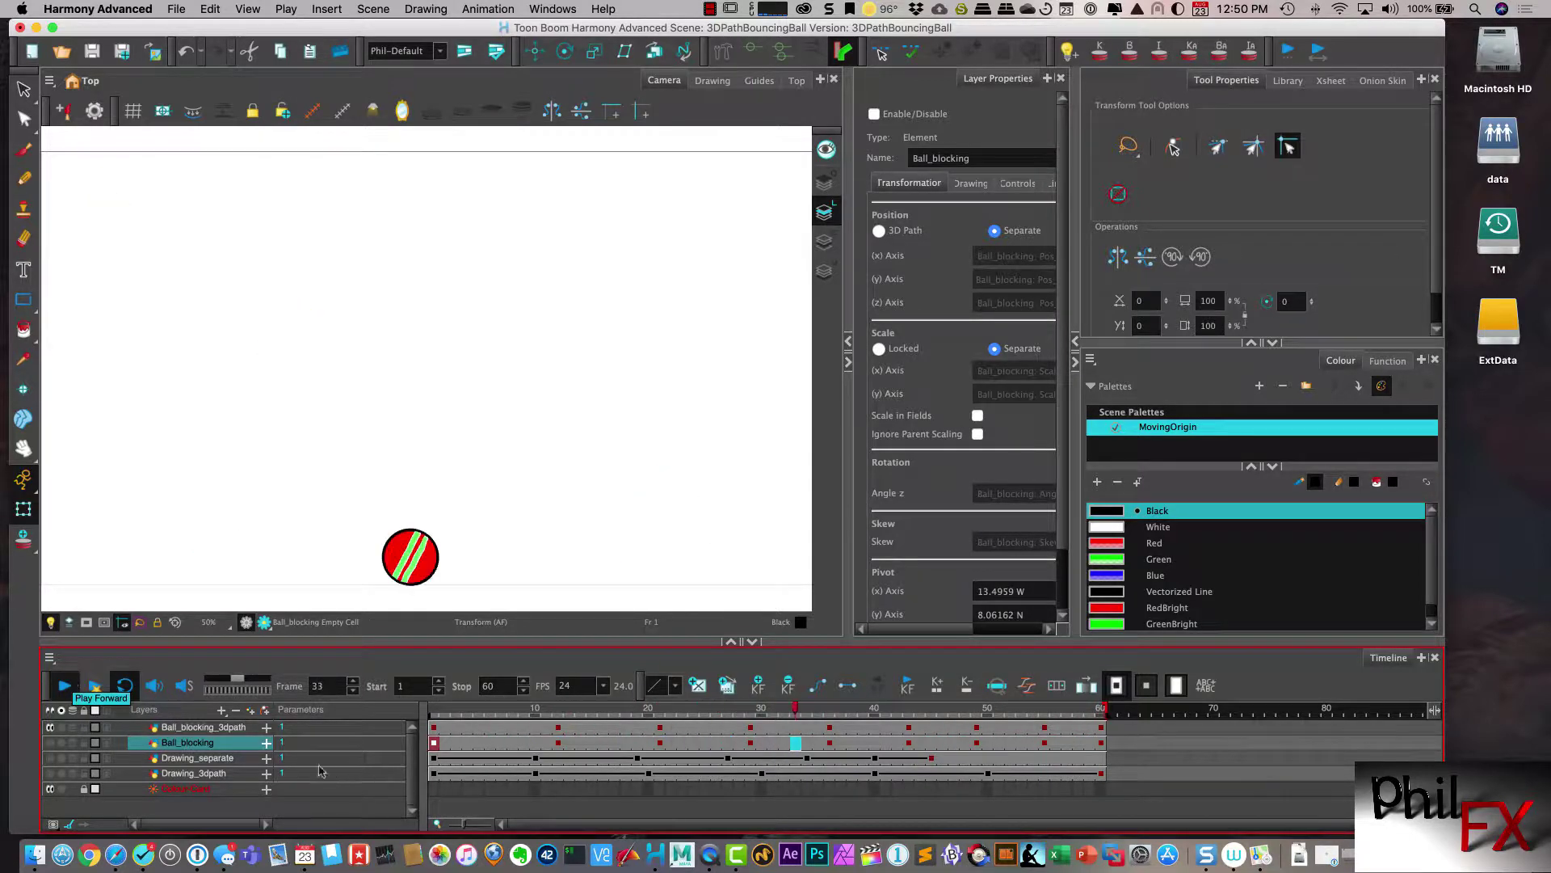
pyautogui.press('space')
# - Select frames 1 through 60 on the Ball_blocking_3dpath layer
pyautogui.click(203, 727)
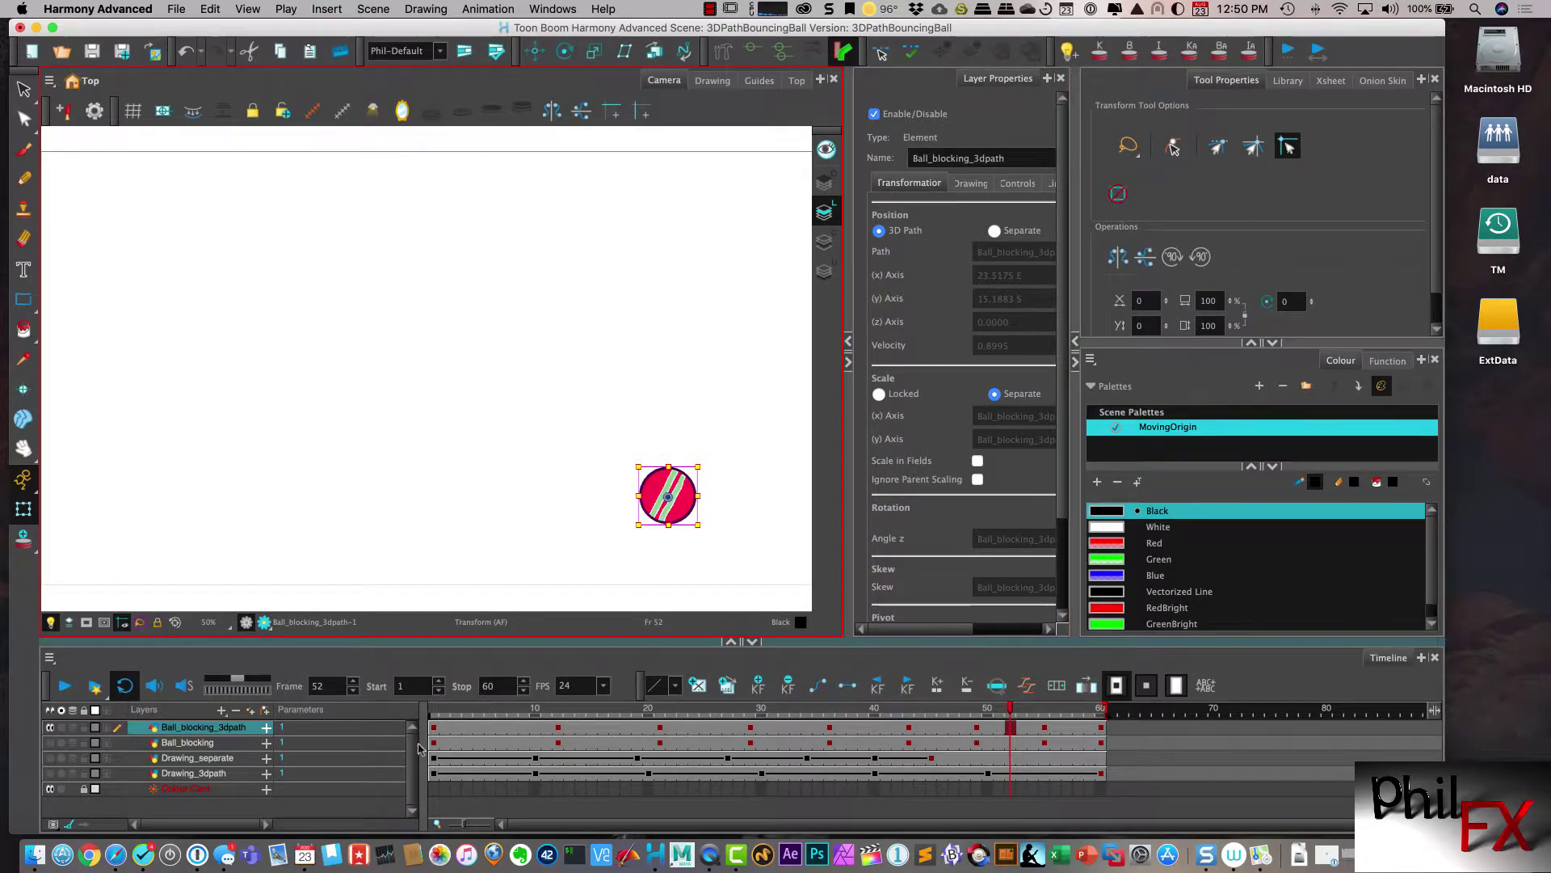
pyautogui.click(446, 711)
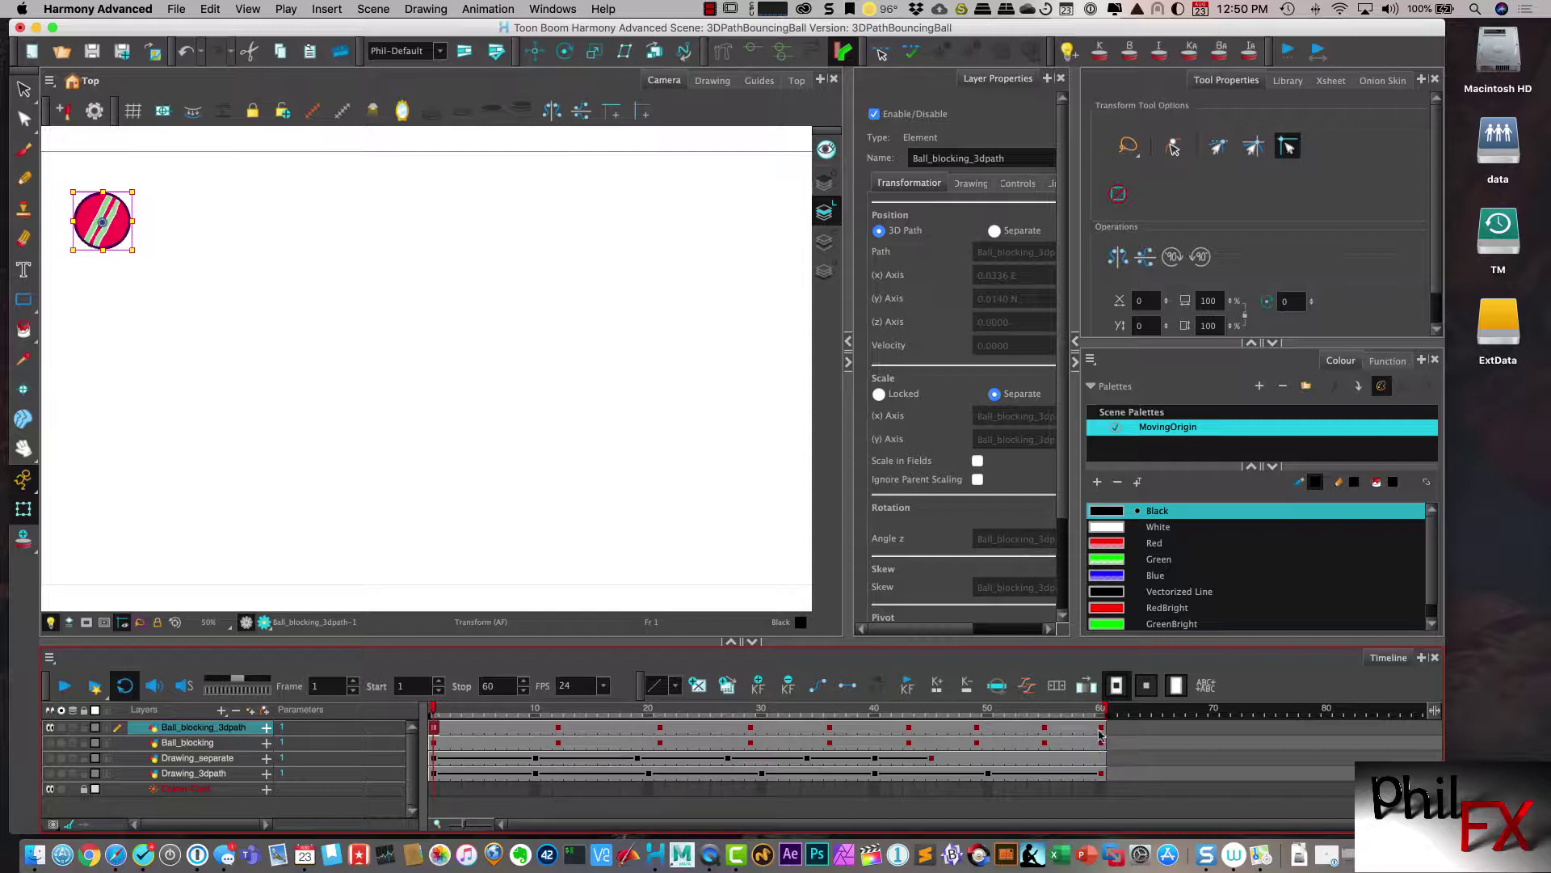
pyautogui.keyDown('shift'); pyautogui.click(1100, 729); pyautogui.keyUp('shift')
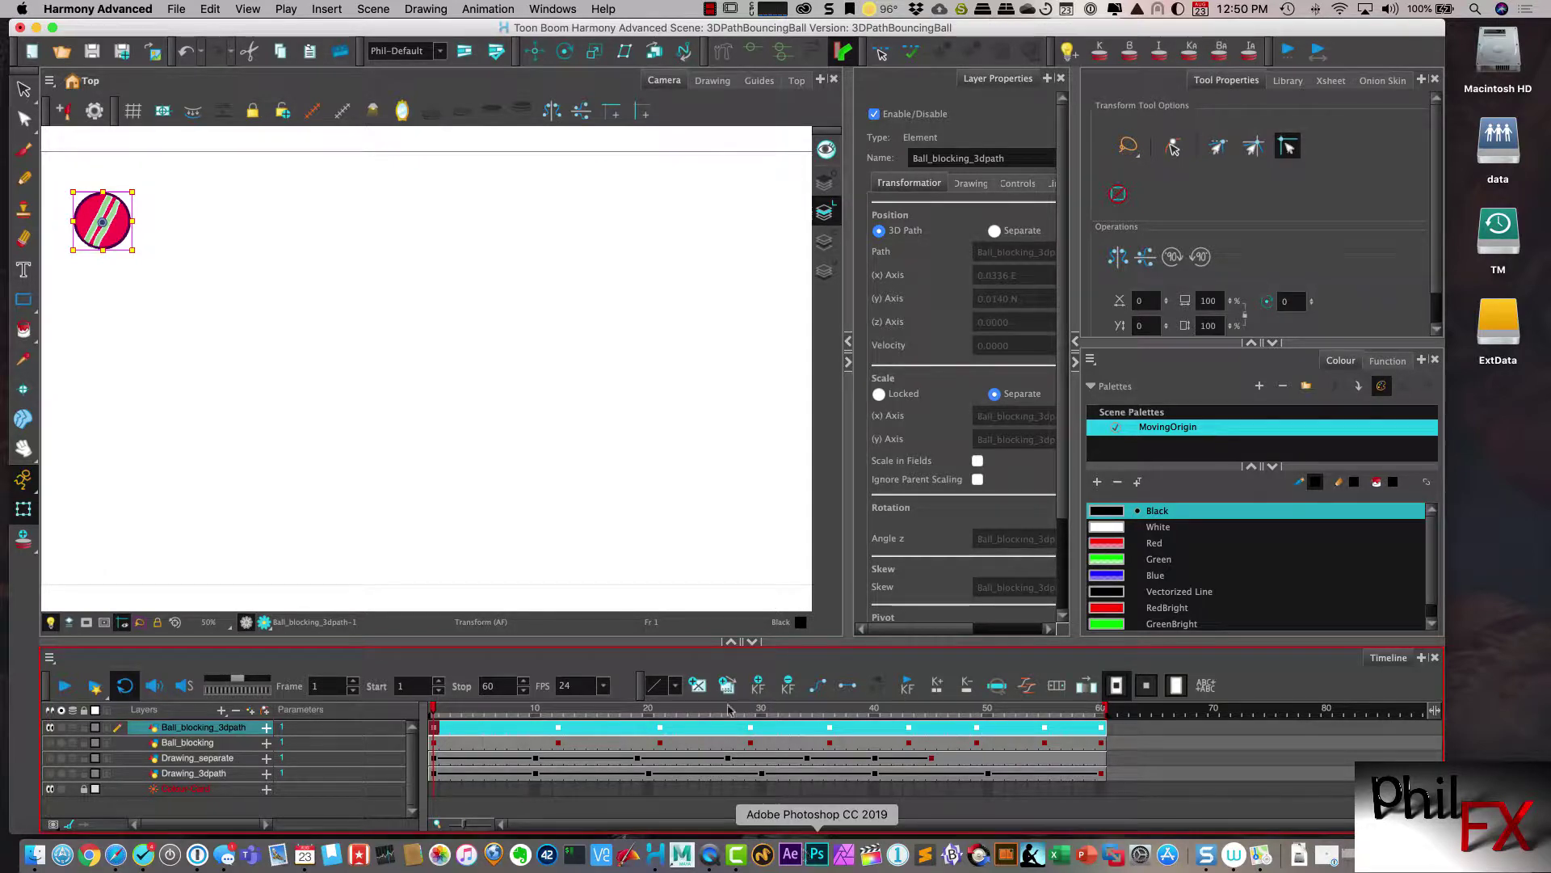
# - Convert the selected frames to motion keyframes and display the ball's 3D motion path
pyautogui.rightClick(621, 728)
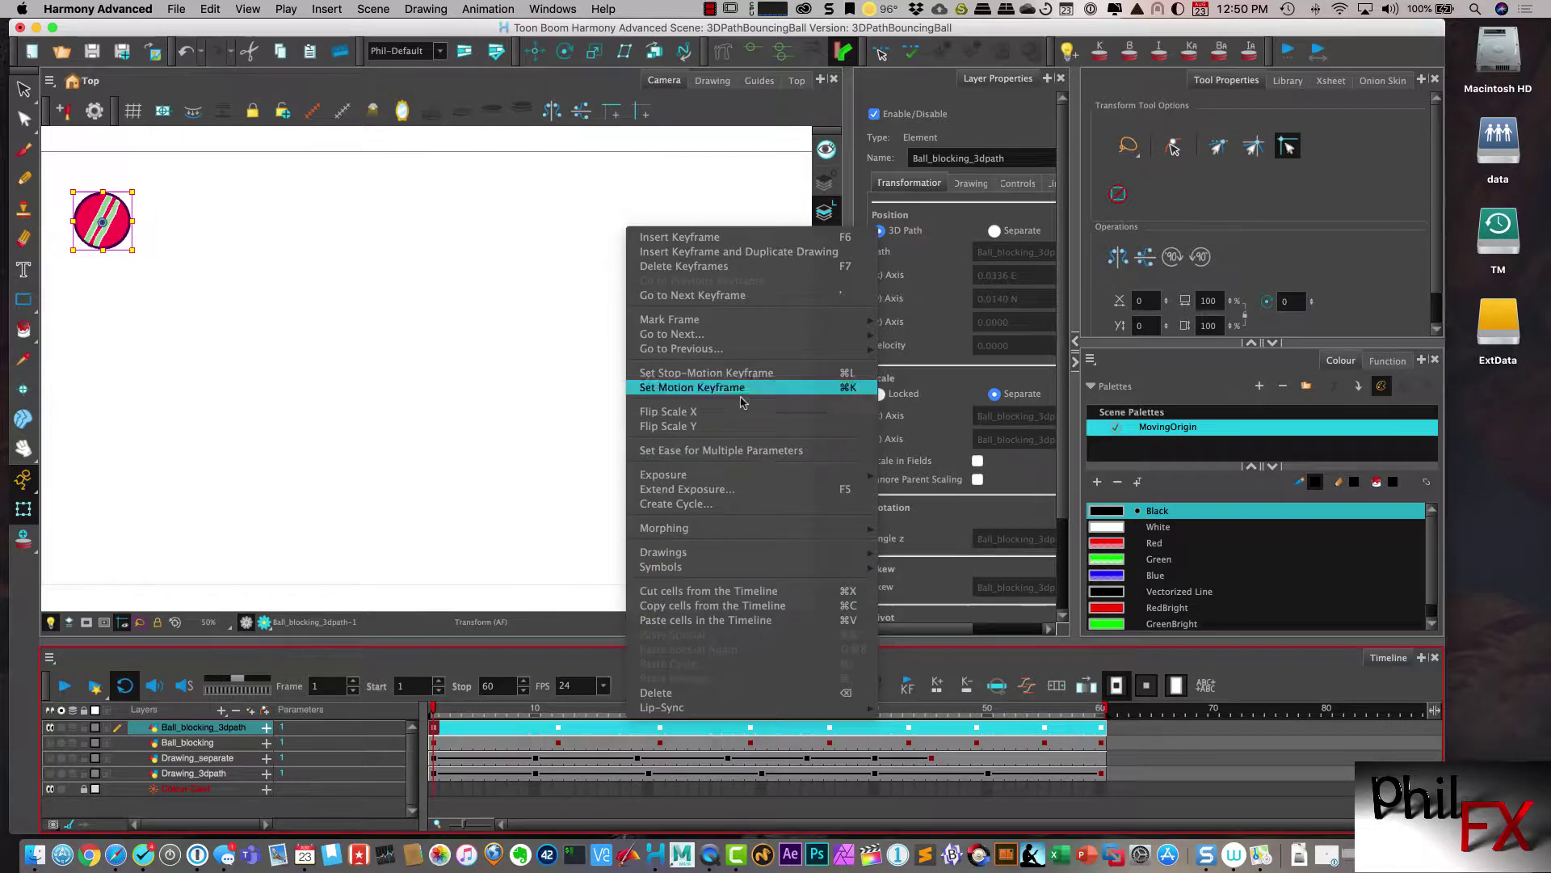
pyautogui.moveTo(744, 327)
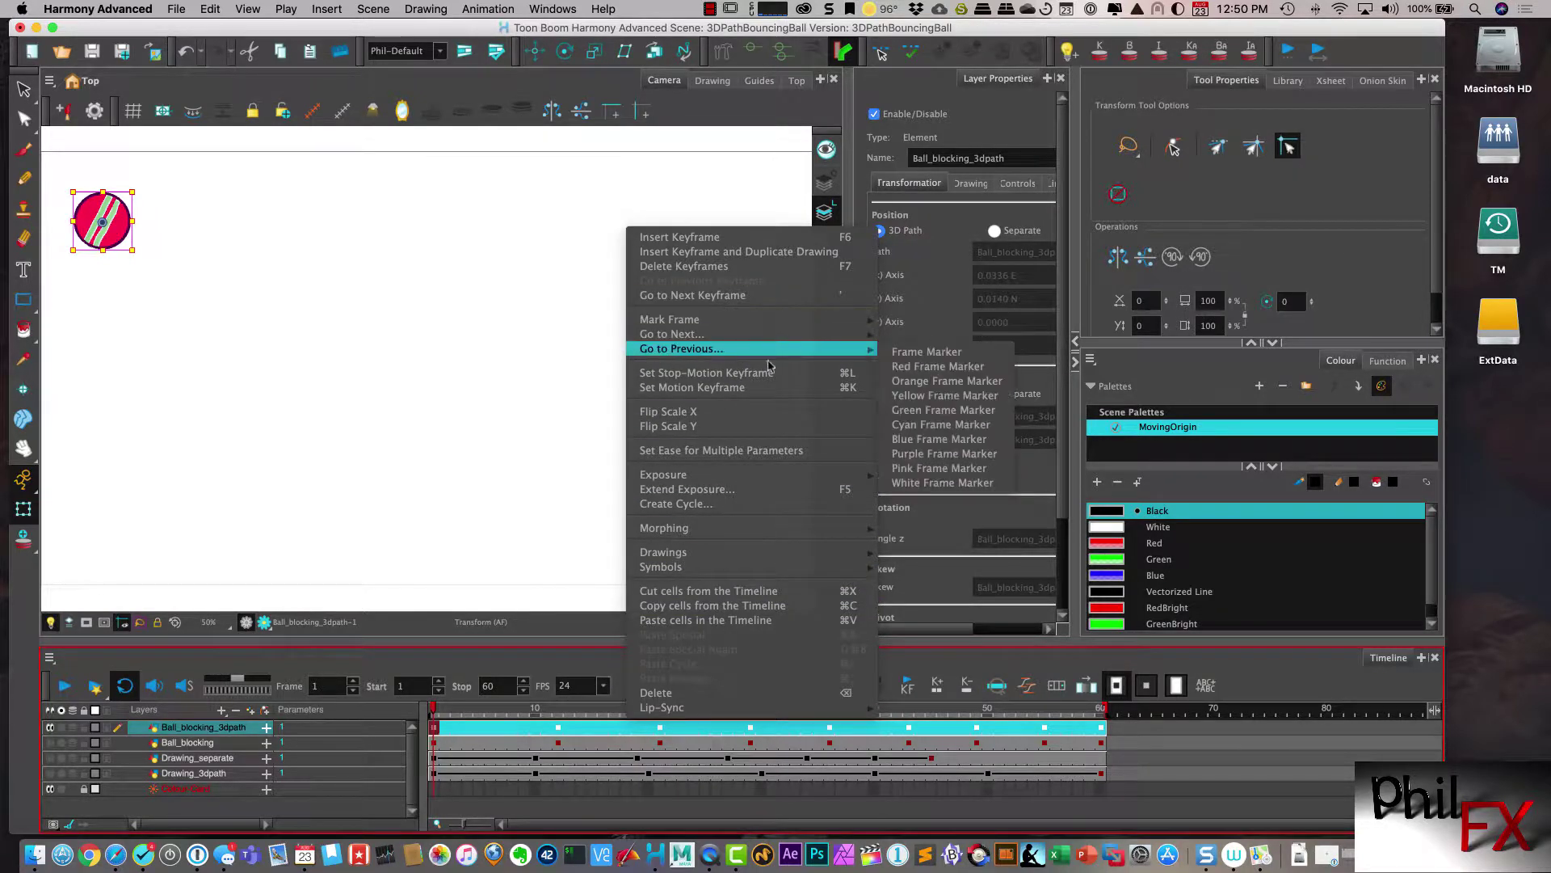
pyautogui.click(758, 389)
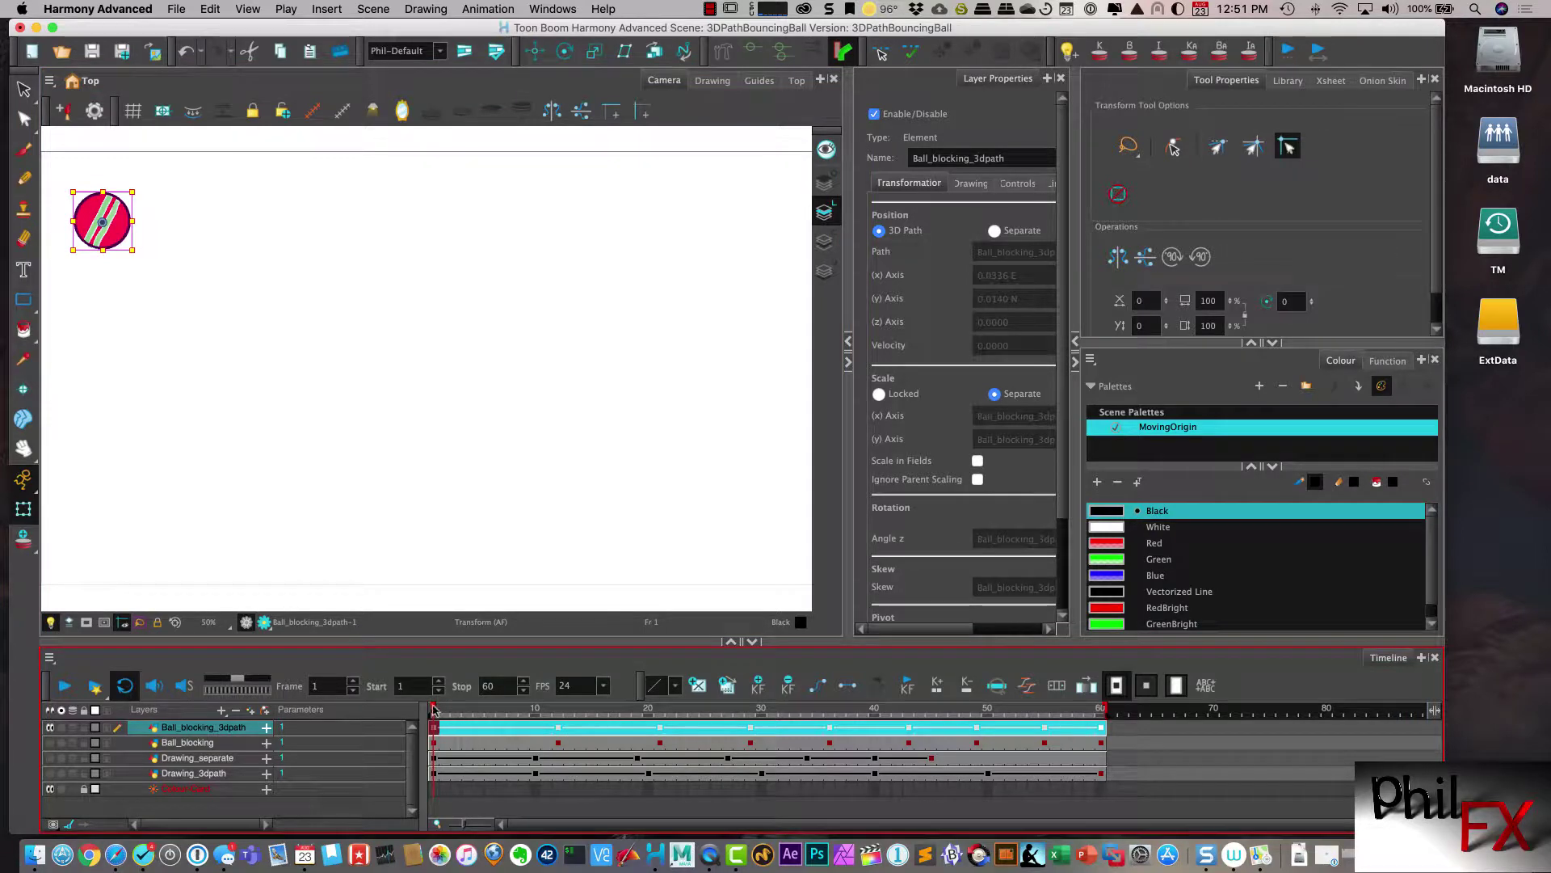
pyautogui.moveTo(434, 709)
pyautogui.mouseDown()
pyautogui.moveTo(1092, 722)
pyautogui.moveTo(414, 726)
pyautogui.mouseUp()
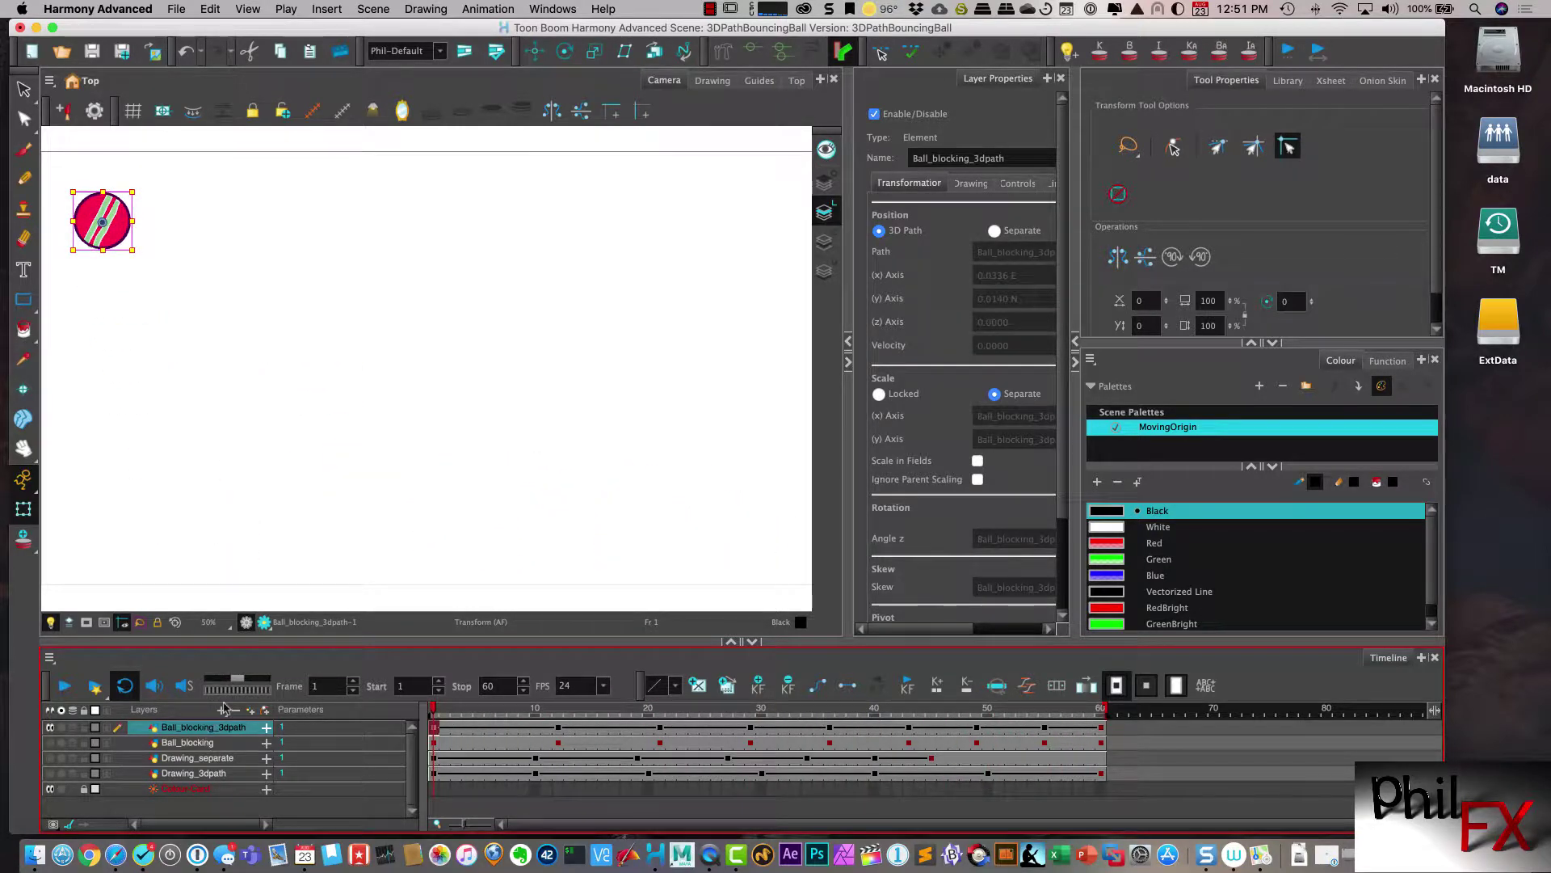
pyautogui.click(313, 114)
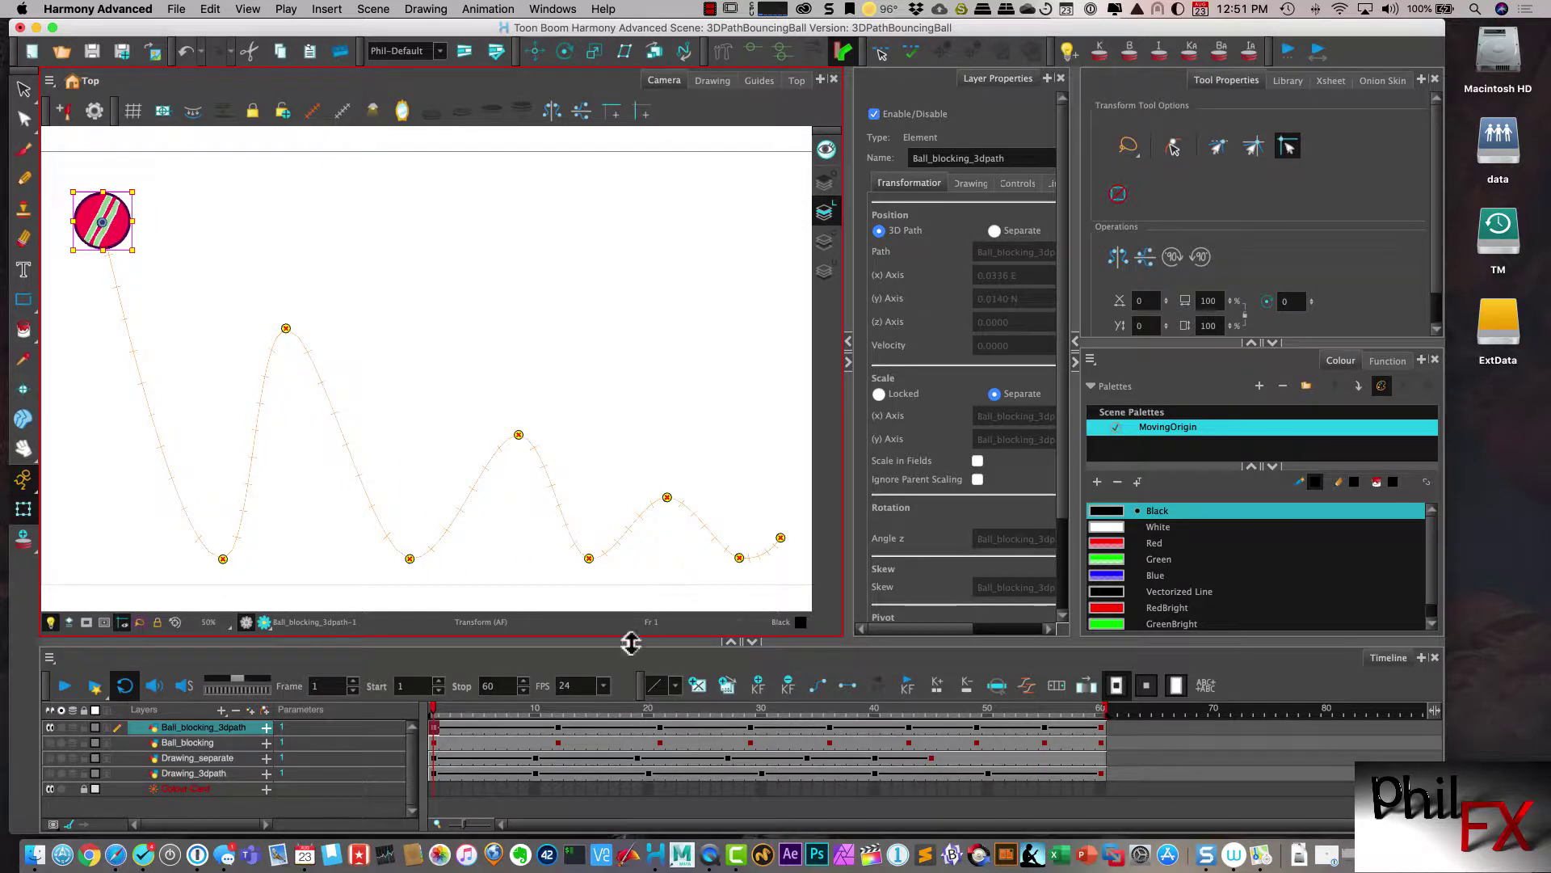
# - Shift the first bounce peak right, the second peak left, and the frame 43 contact left
pyautogui.click(607, 661)
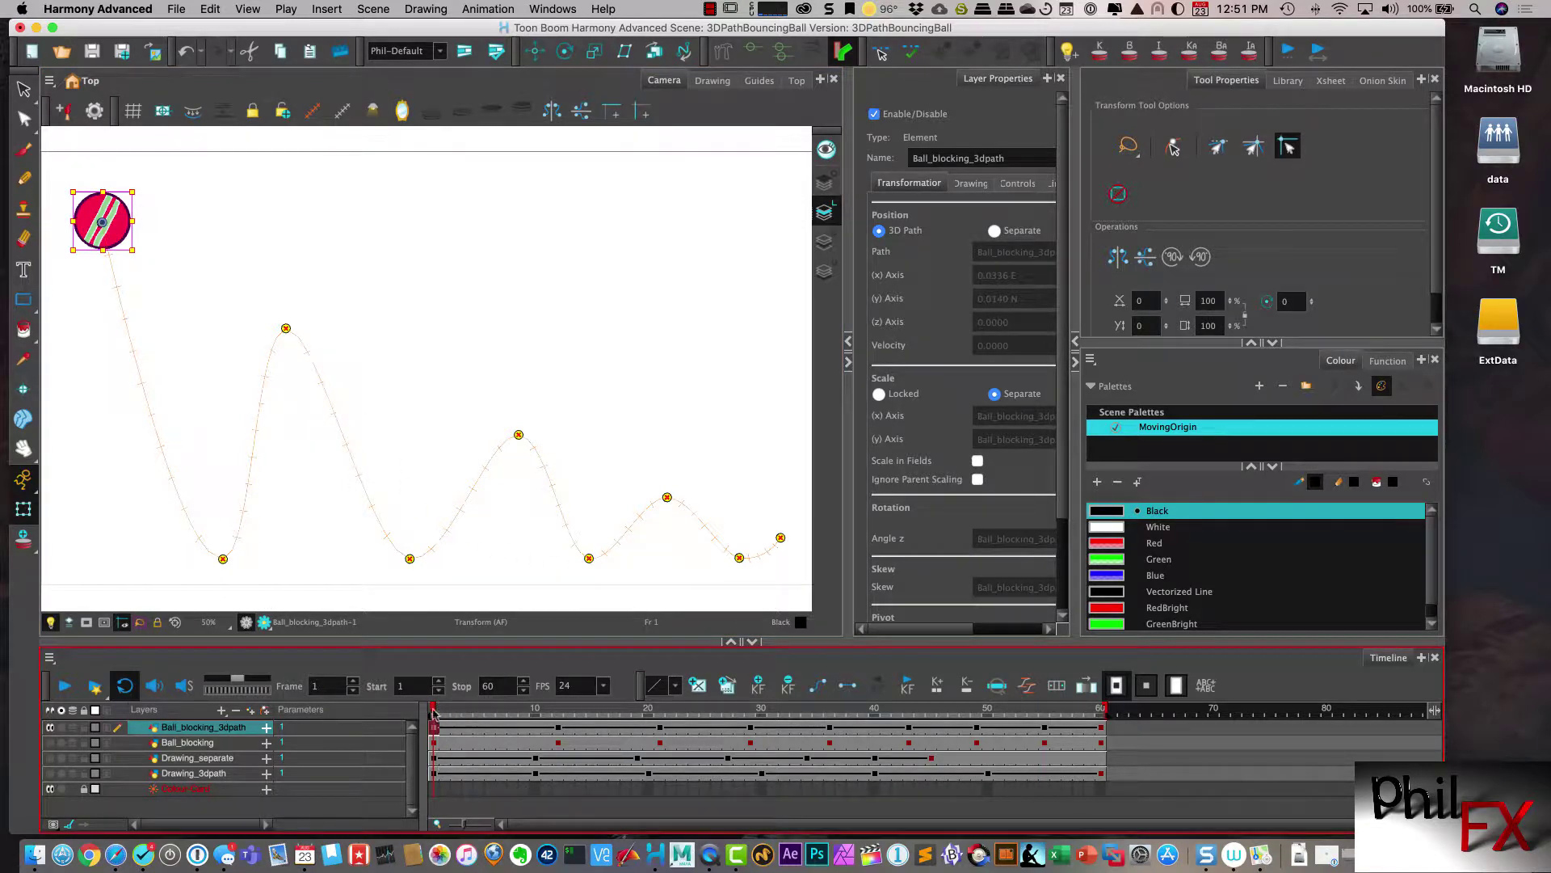
pyautogui.moveTo(432, 708); pyautogui.dragTo(656, 709)
pyautogui.moveTo(302, 333); pyautogui.dragTo(321, 337)
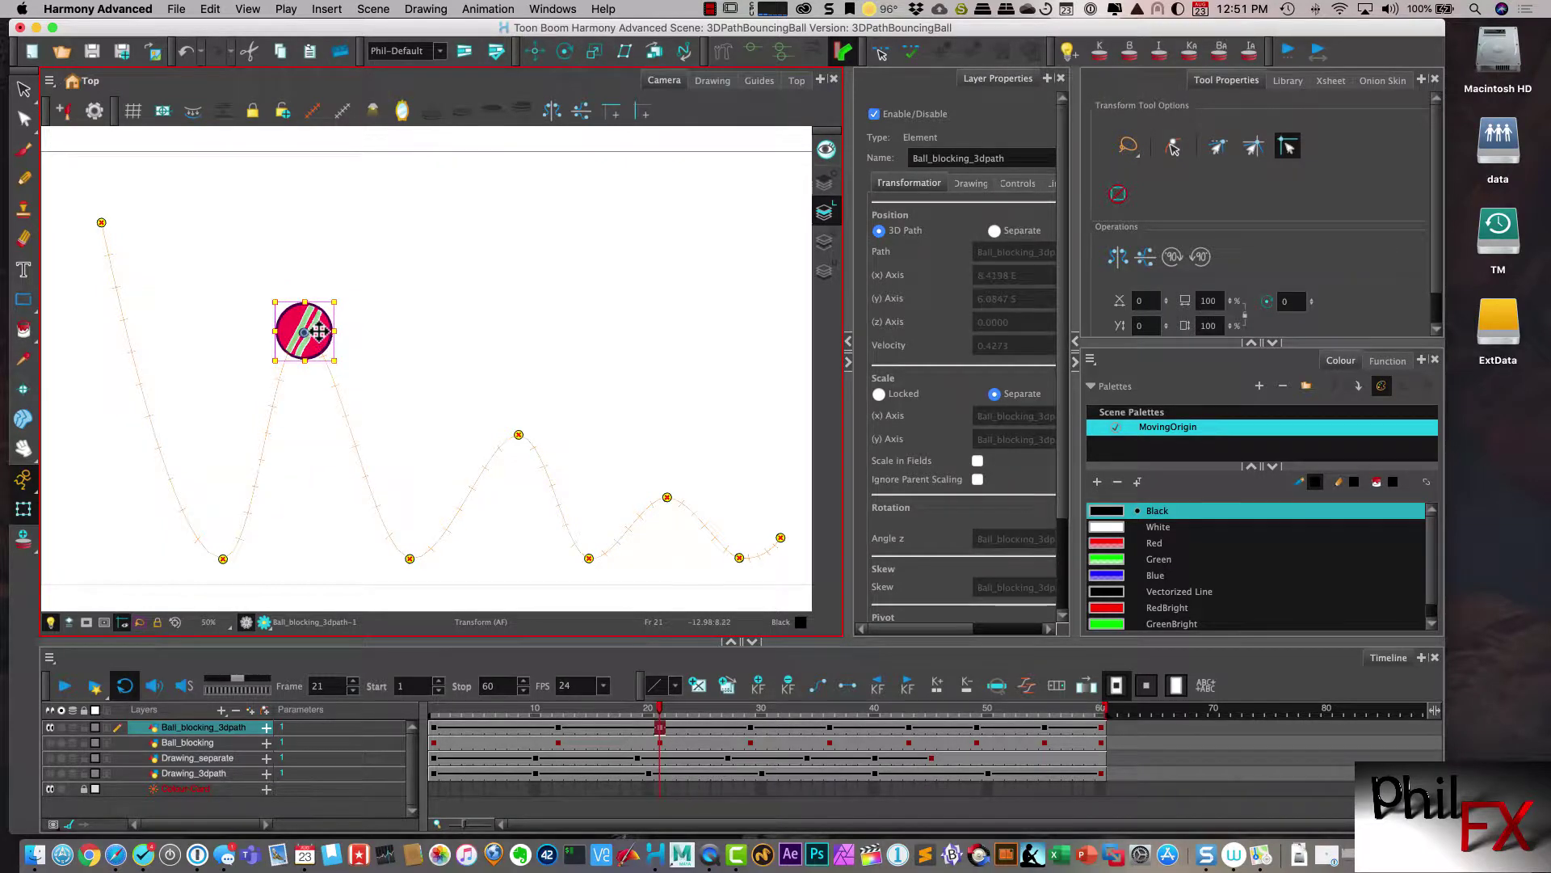
pyautogui.moveTo(659, 709); pyautogui.dragTo(827, 708)
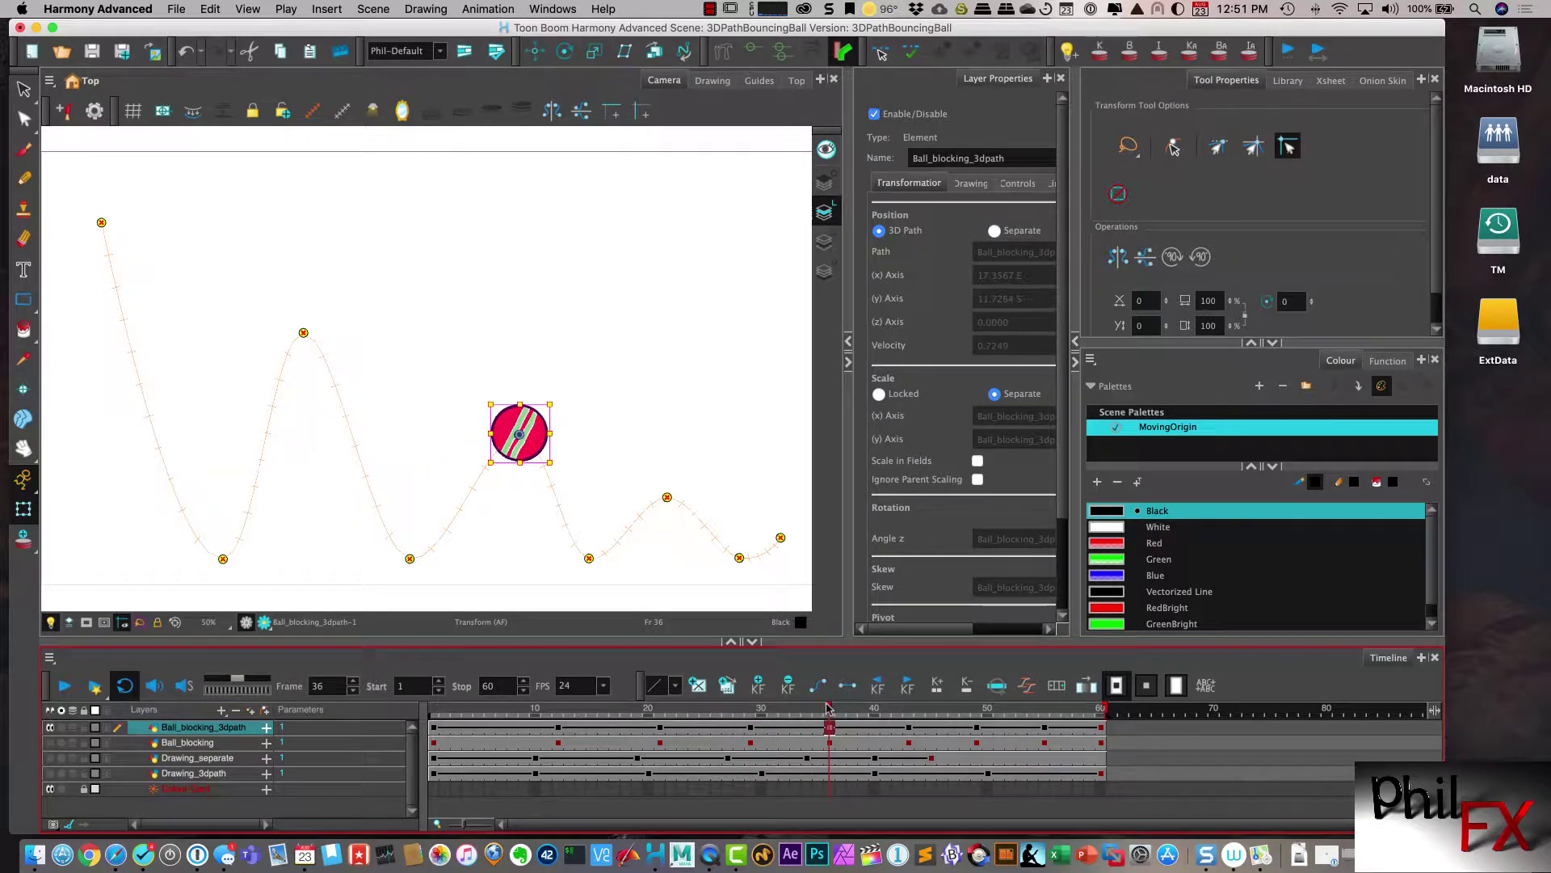
pyautogui.moveTo(522, 448); pyautogui.dragTo(493, 450)
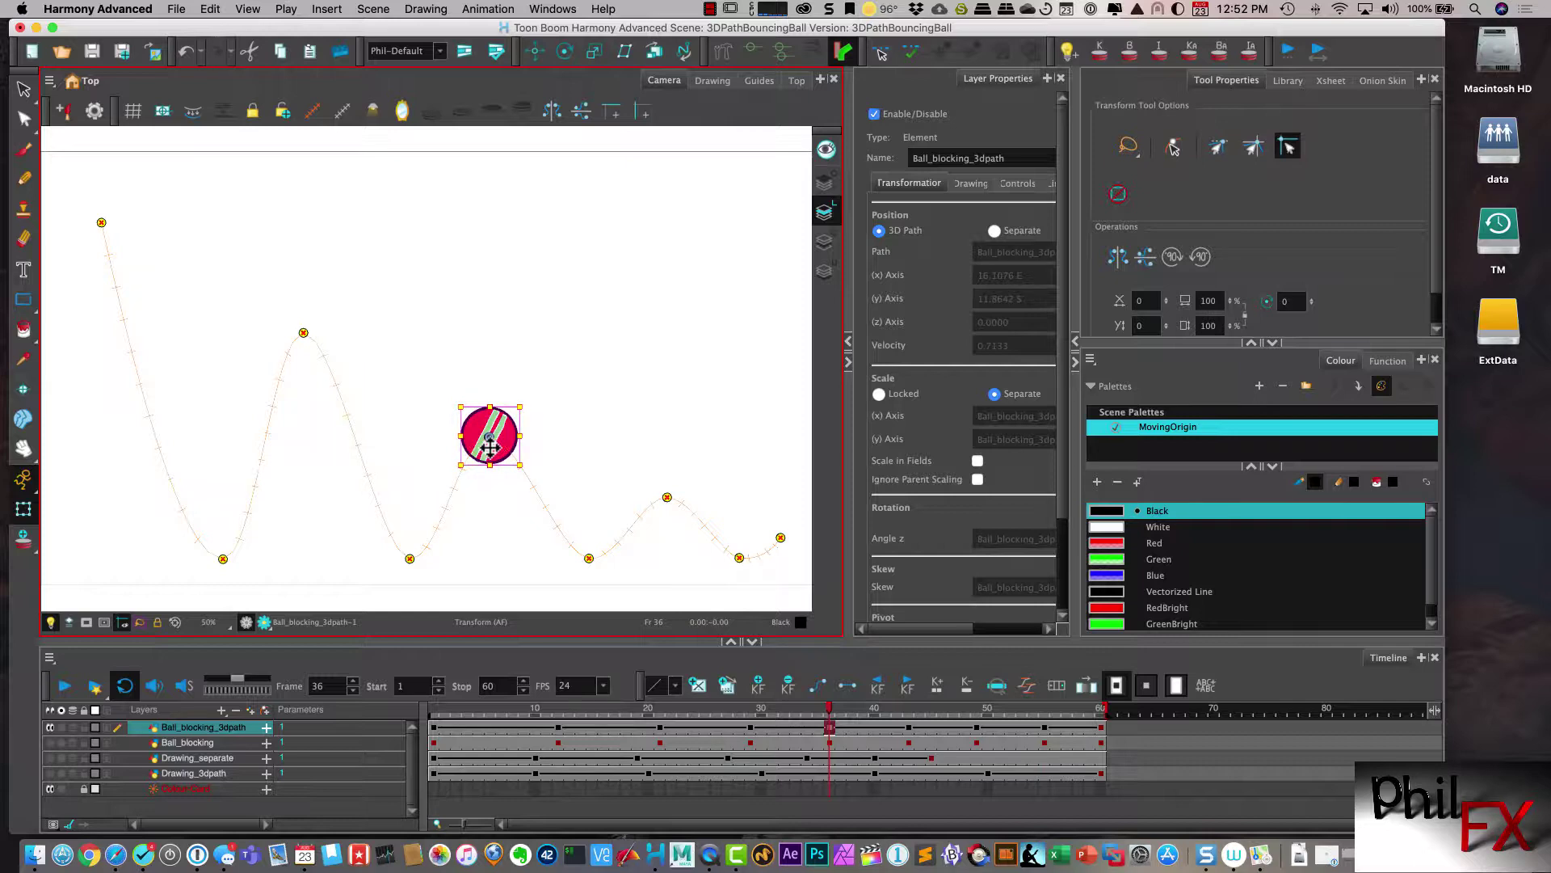
pyautogui.moveTo(828, 708); pyautogui.dragTo(906, 709)
pyautogui.moveTo(596, 573); pyautogui.dragTo(568, 568)
# - Move the frame 49 peak and frame 55 contact left, and the frame 60 end left and up
pyautogui.press("'")
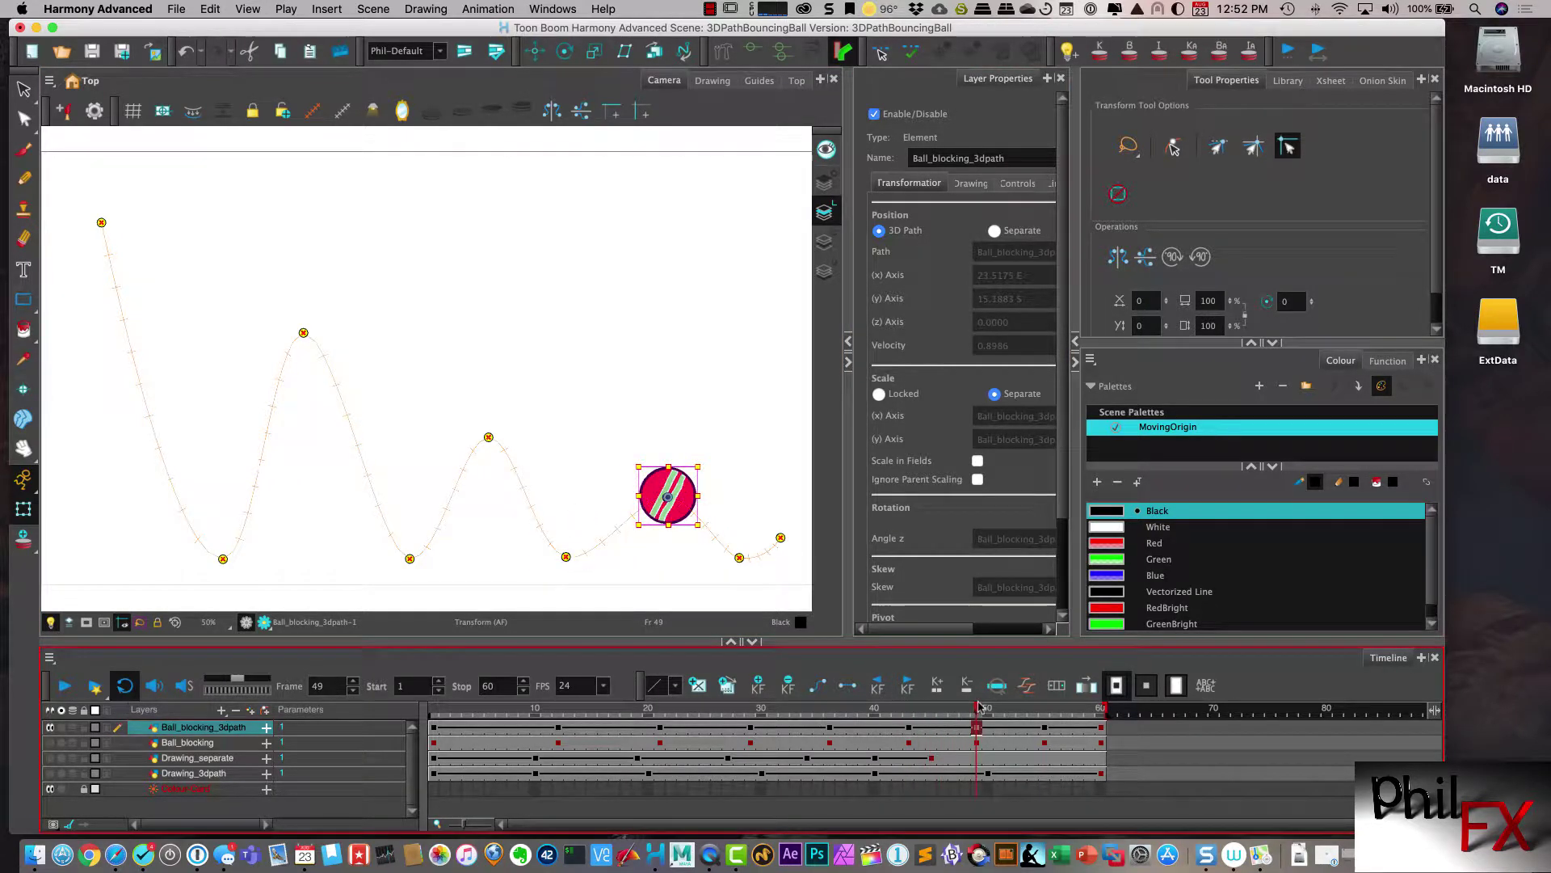
pyautogui.moveTo(673, 514); pyautogui.dragTo(643, 518)
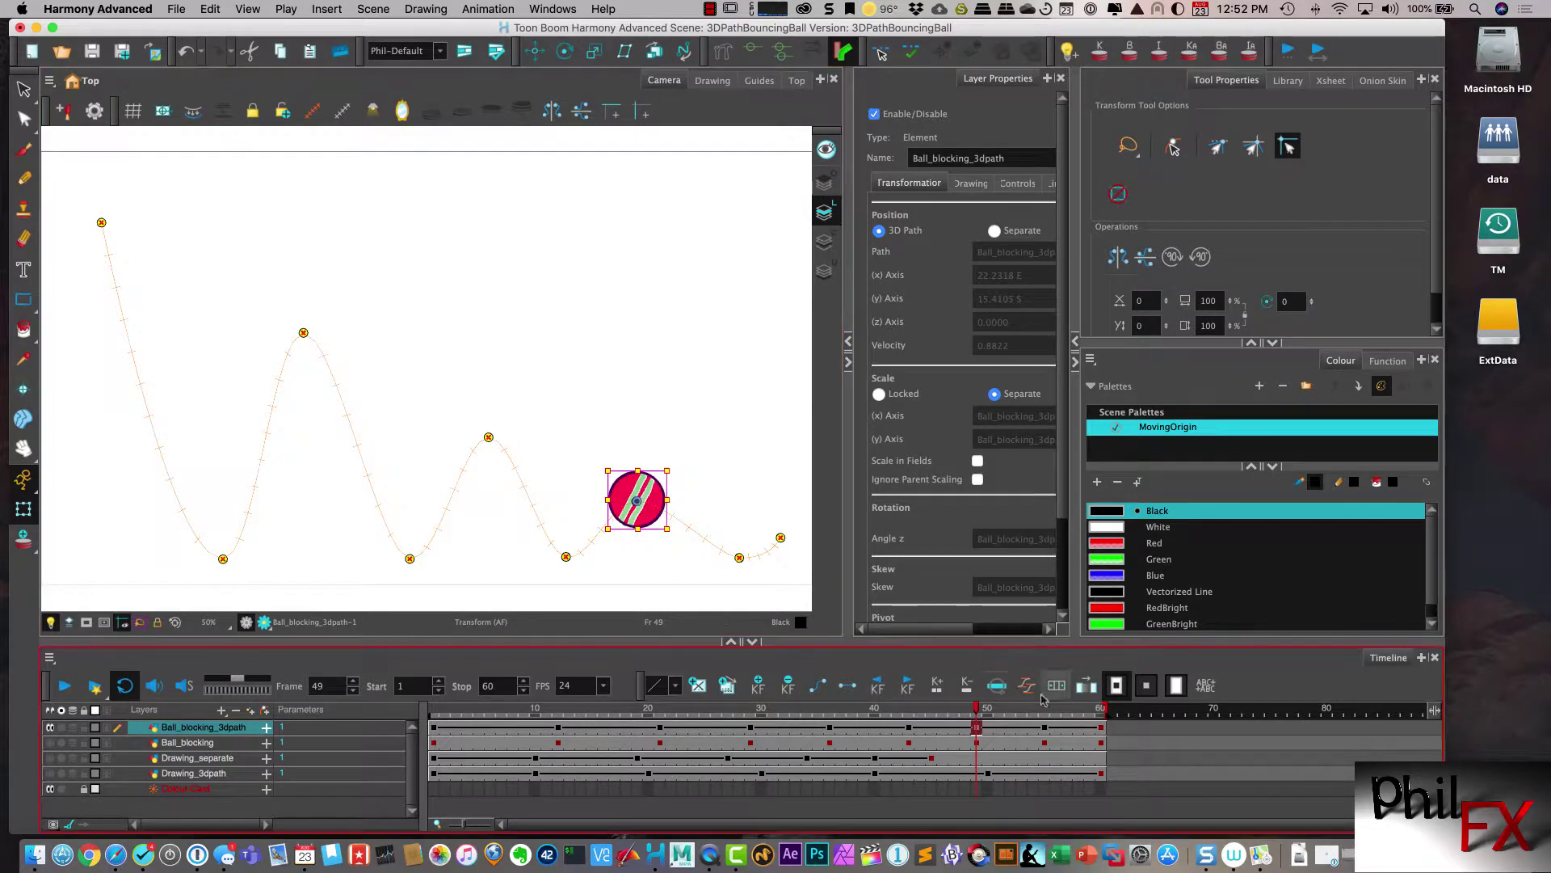
pyautogui.moveTo(976, 708); pyautogui.dragTo(1043, 707)
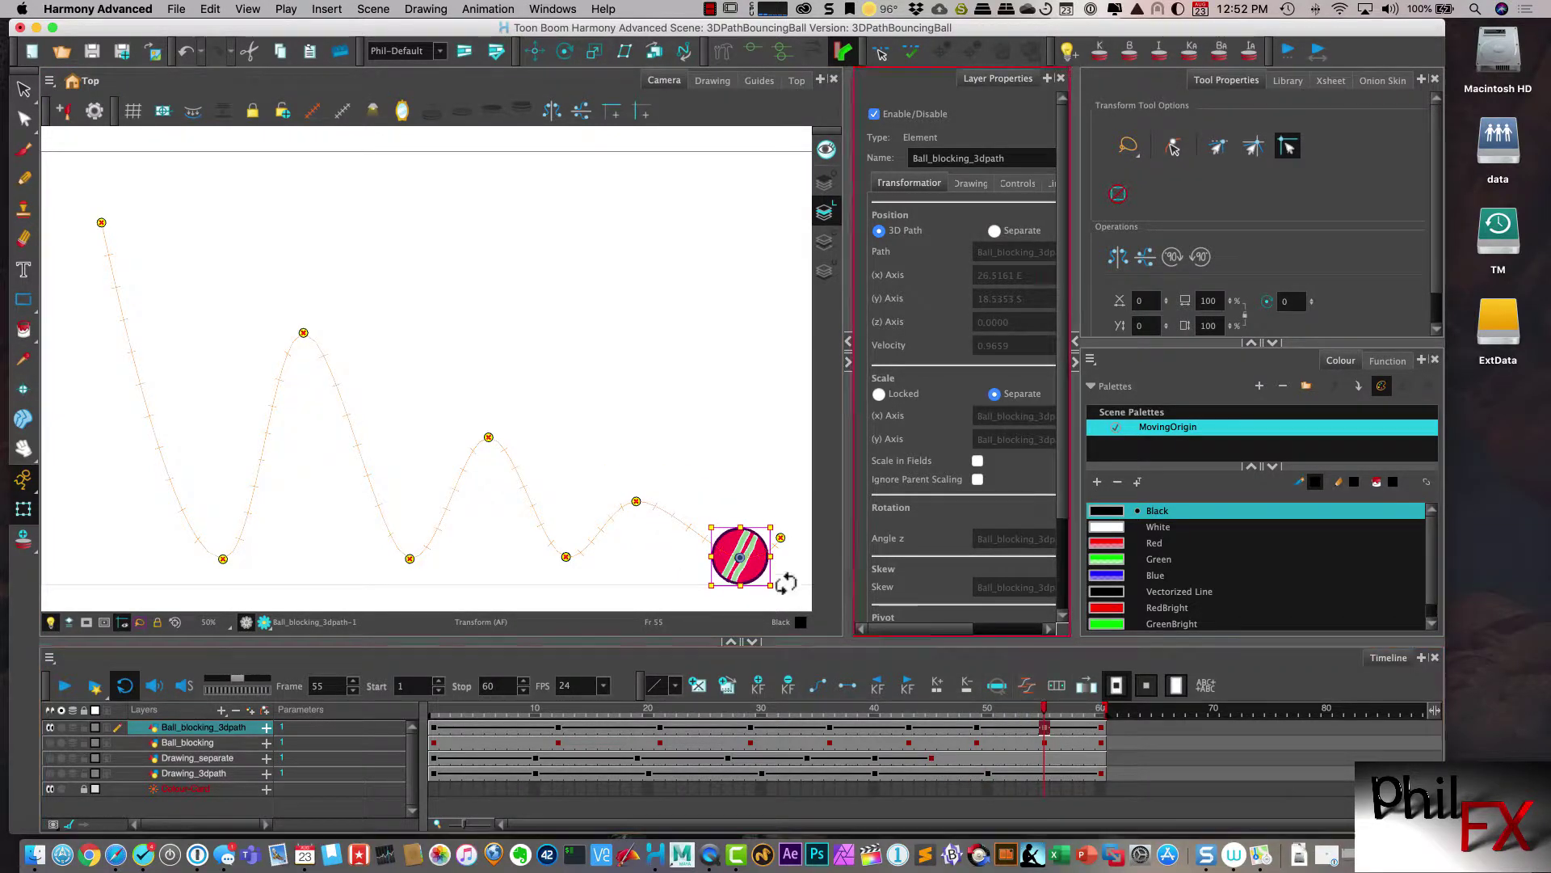
pyautogui.click(719, 562)
pyautogui.moveTo(719, 561)
pyautogui.mouseDown()
pyautogui.moveTo(699, 565)
pyautogui.moveTo(707, 577)
pyautogui.moveTo(714, 564)
pyautogui.mouseUp()
pyautogui.moveTo(1053, 707); pyautogui.dragTo(1100, 709)
pyautogui.moveTo(782, 551); pyautogui.dragTo(760, 543)
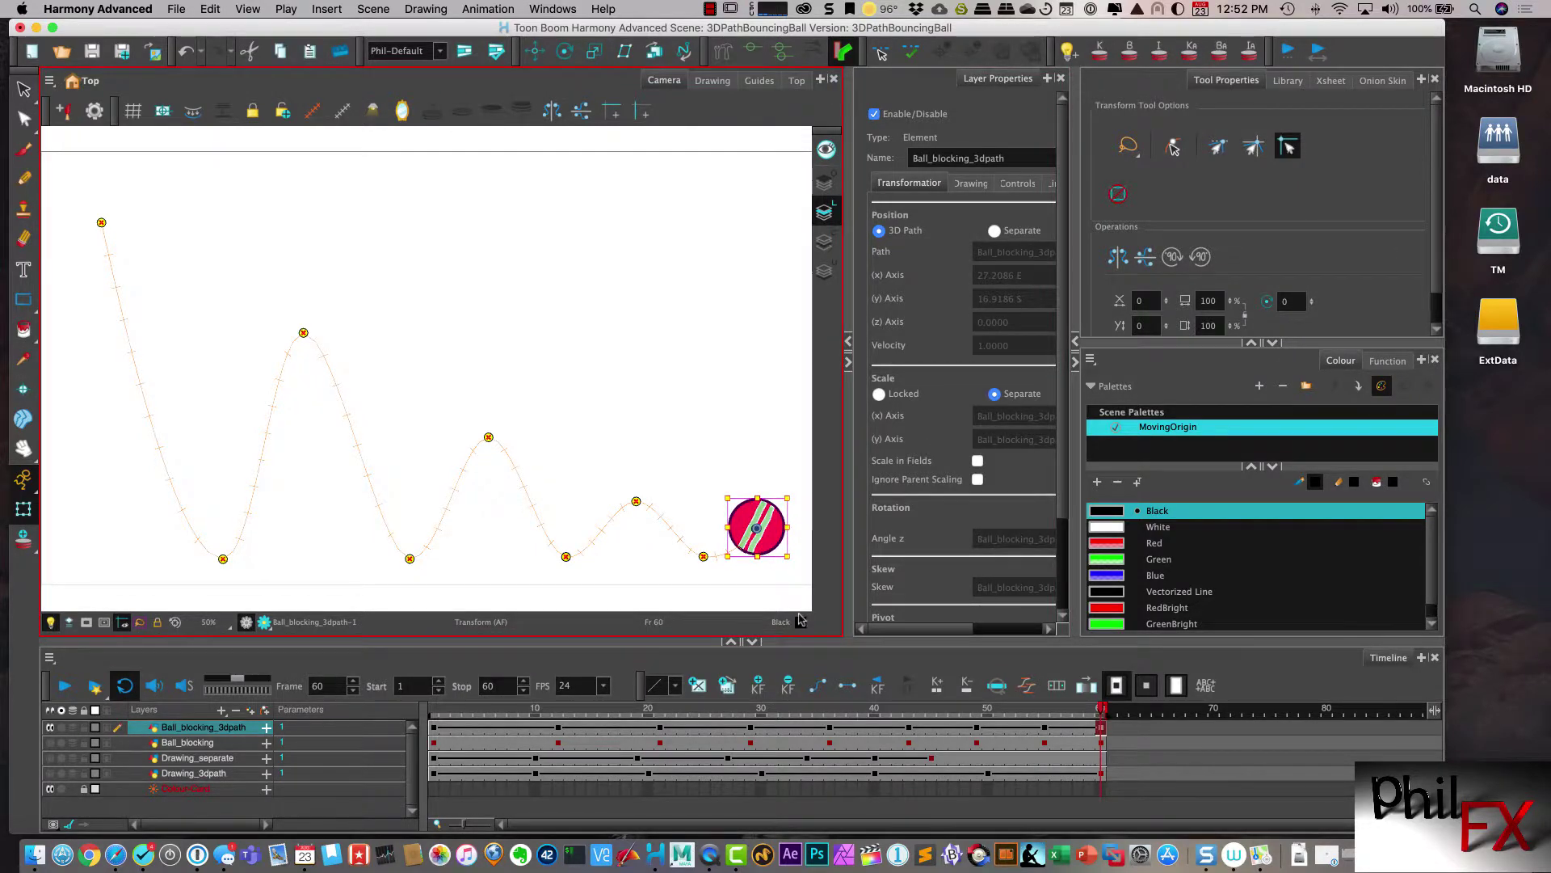
pyautogui.moveTo(1101, 709); pyautogui.dragTo(423, 721)
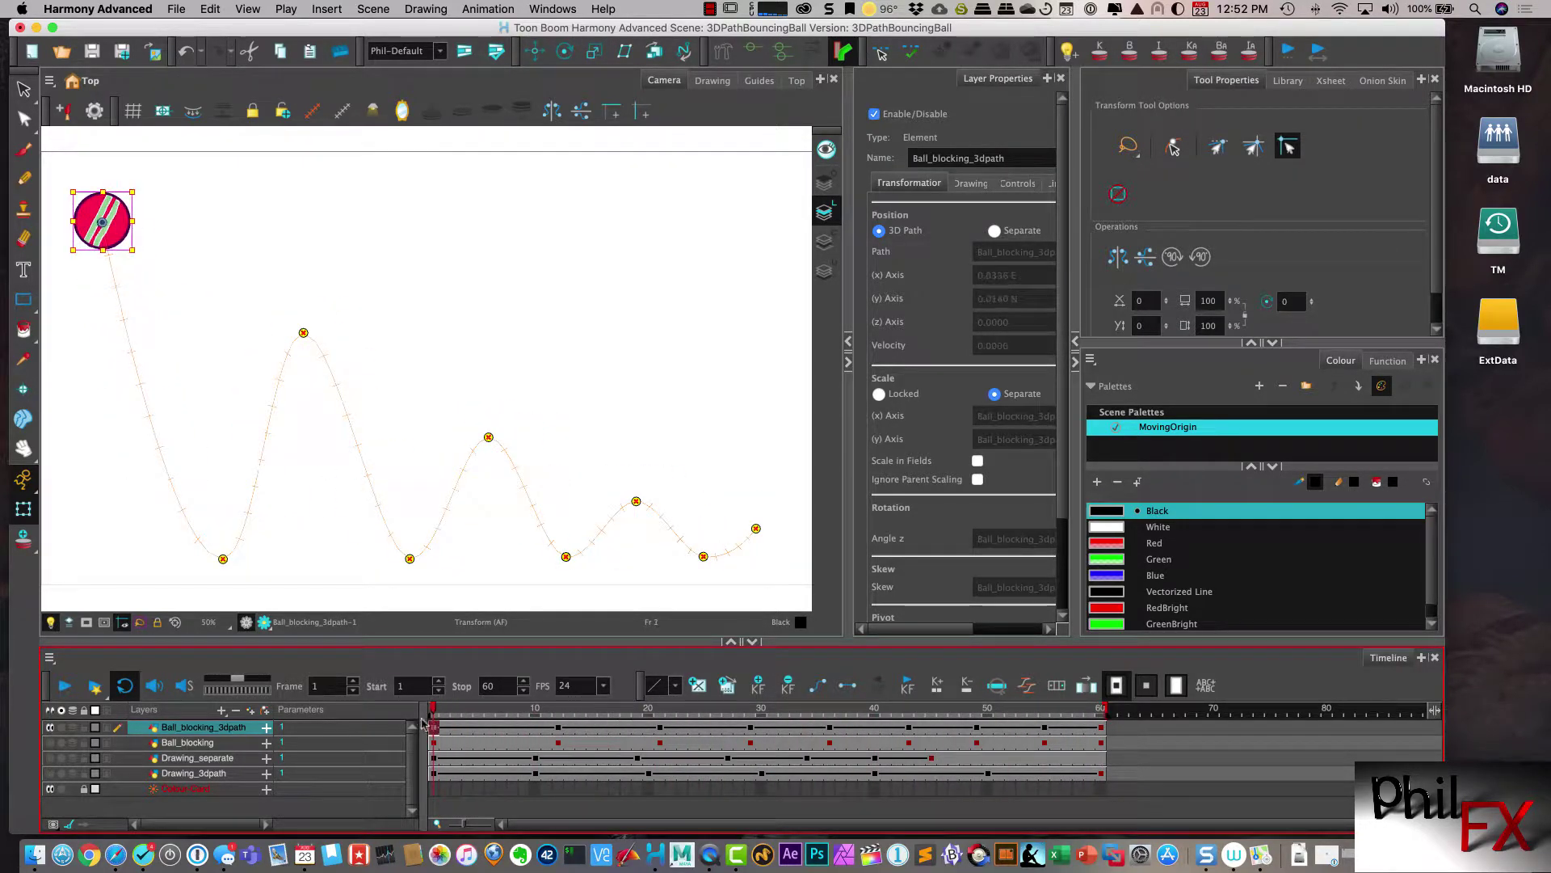
pyautogui.click(64, 686)
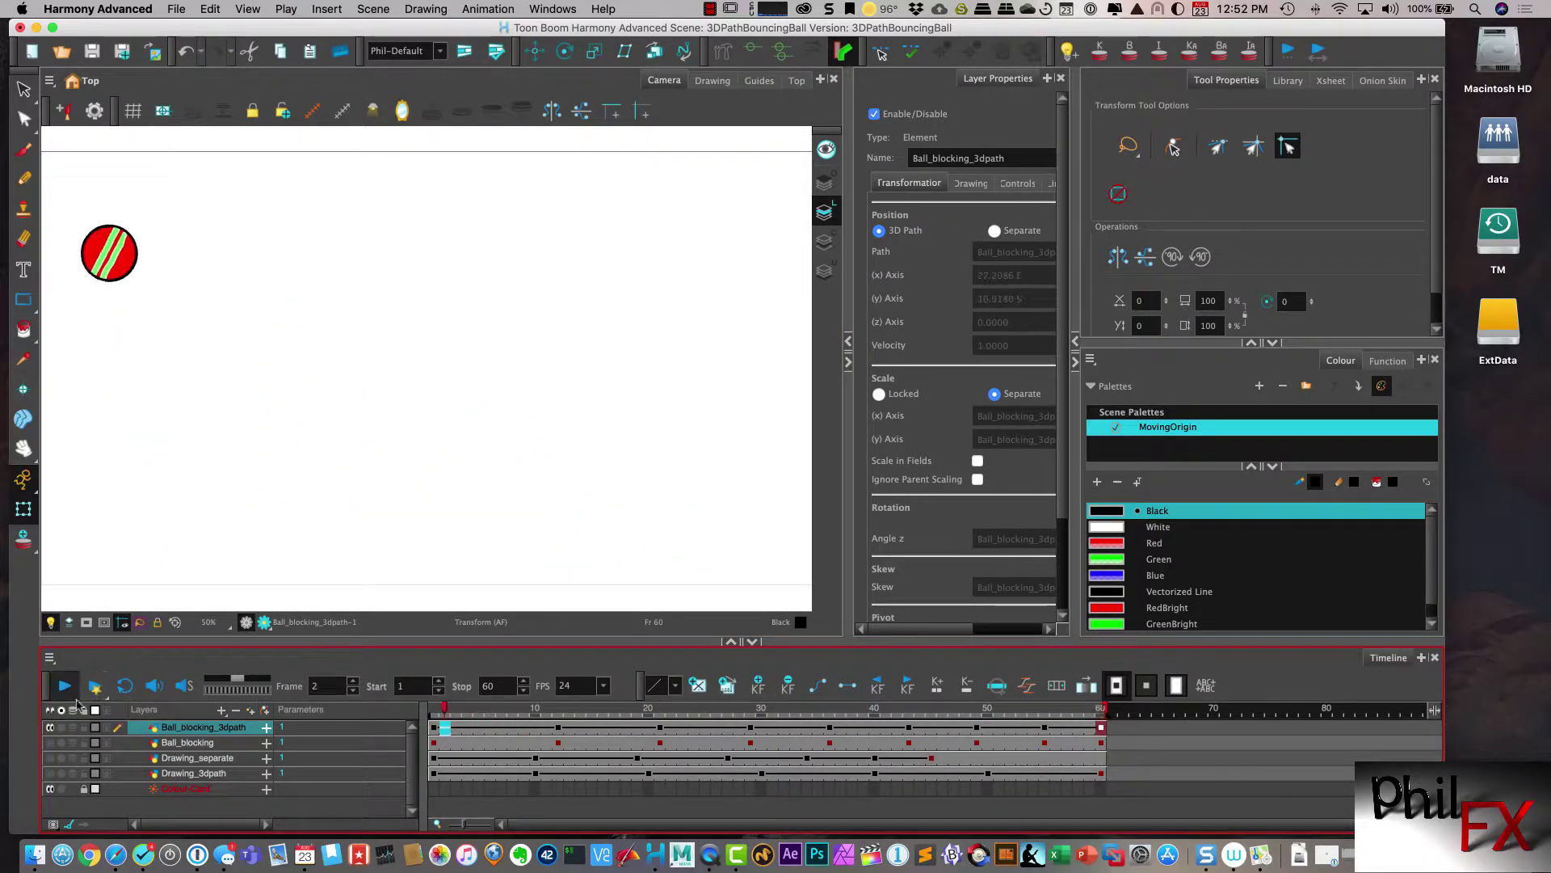
pyautogui.press('Return')
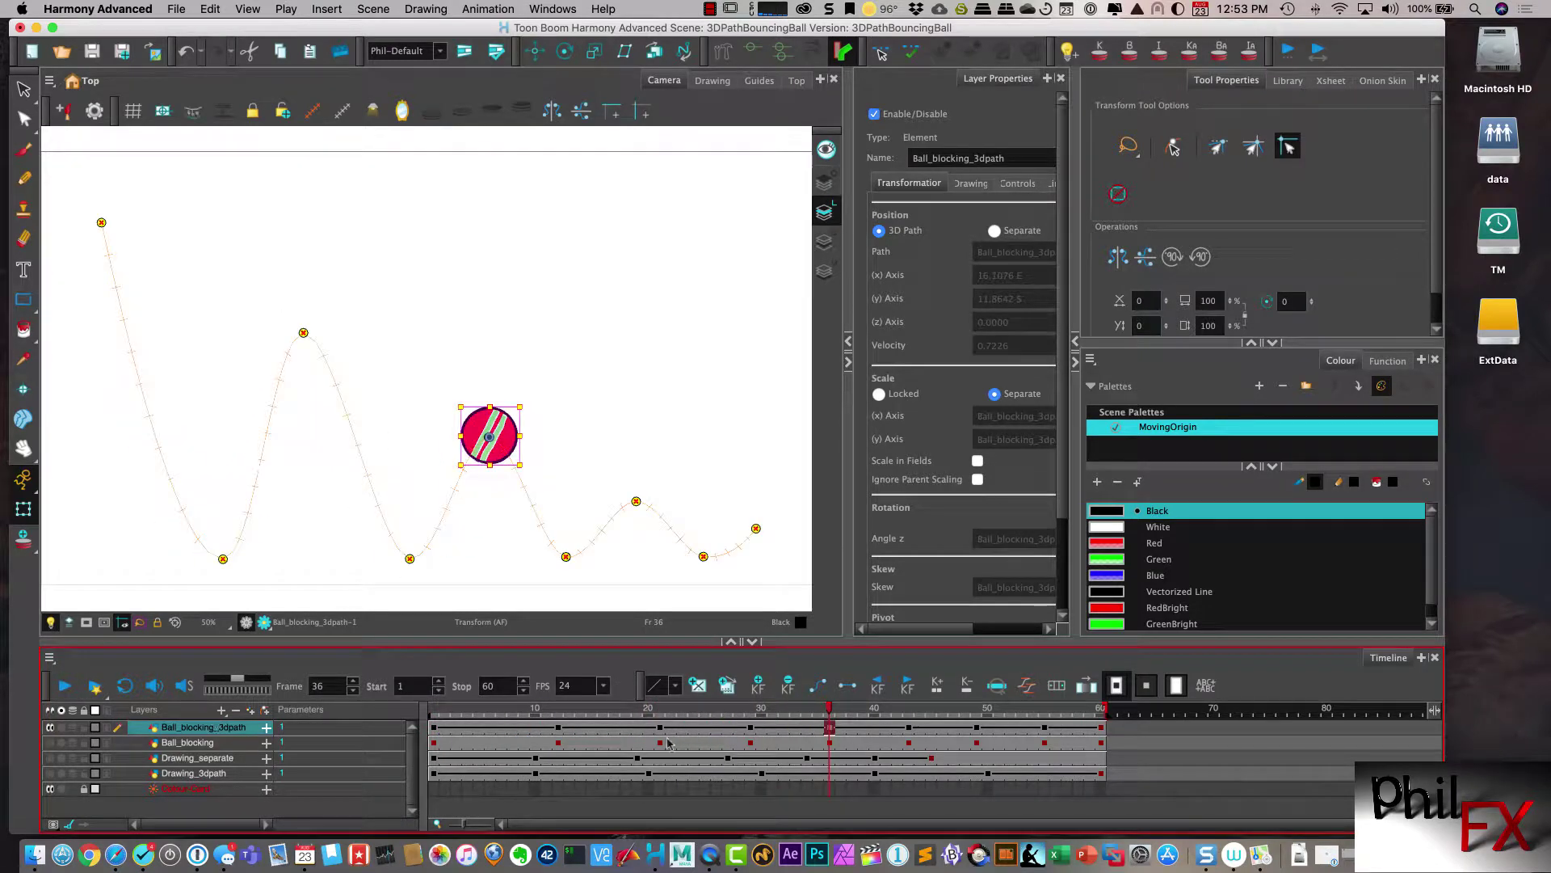
pyautogui.moveTo(828, 712); pyautogui.dragTo(432, 717)
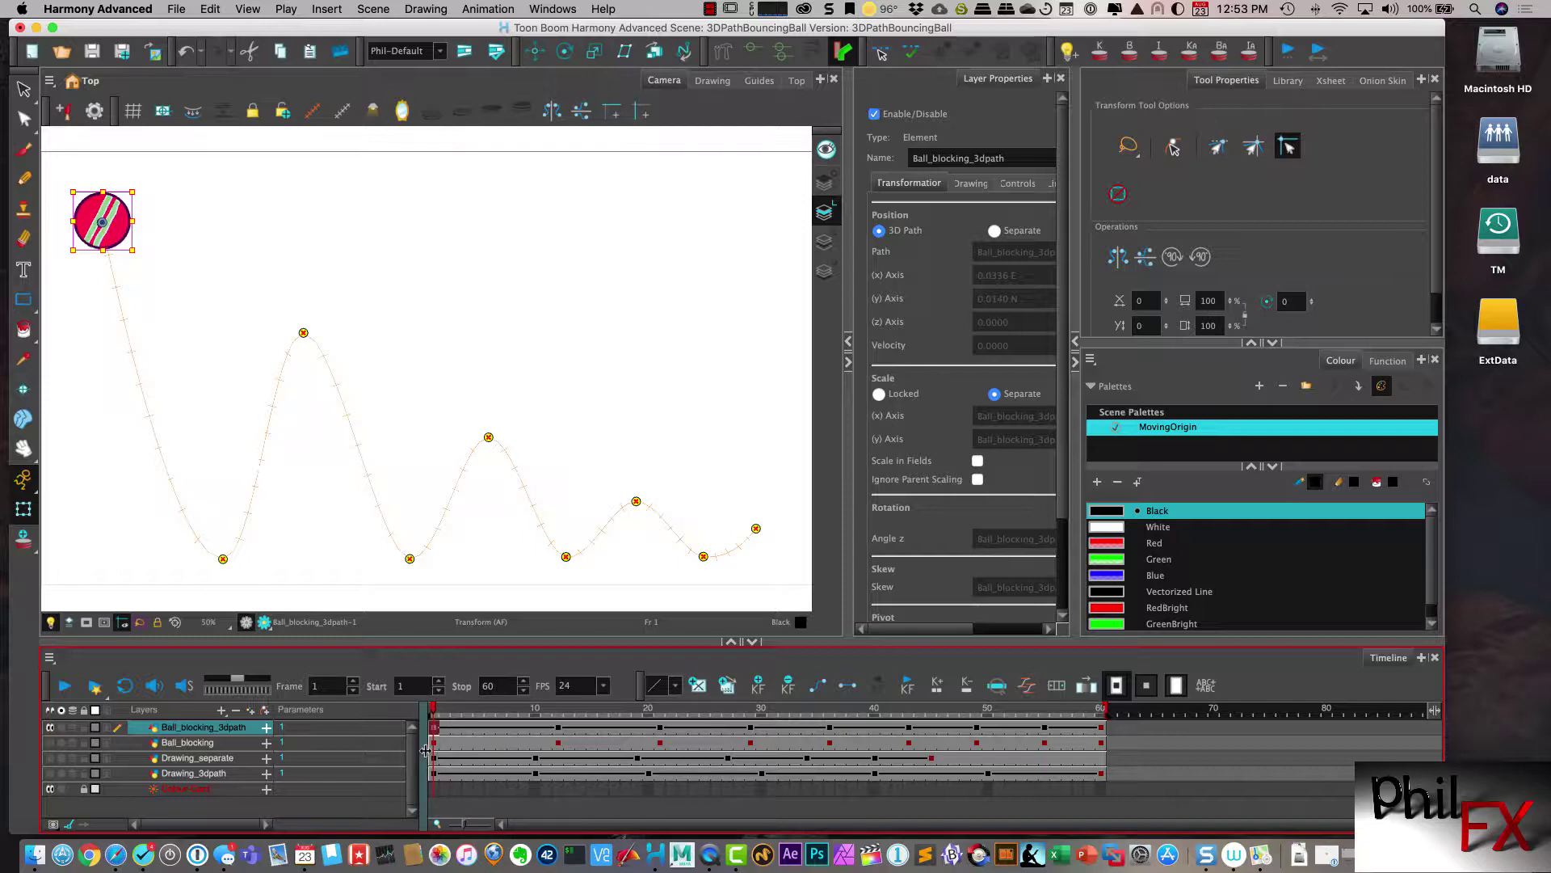
# - Open Set Ease and apply a slow-out ease on frame 1 and a softened steep ease on frame 12
pyautogui.click(1026, 685)
pyautogui.moveTo(788, 246); pyautogui.dragTo(703, 44)
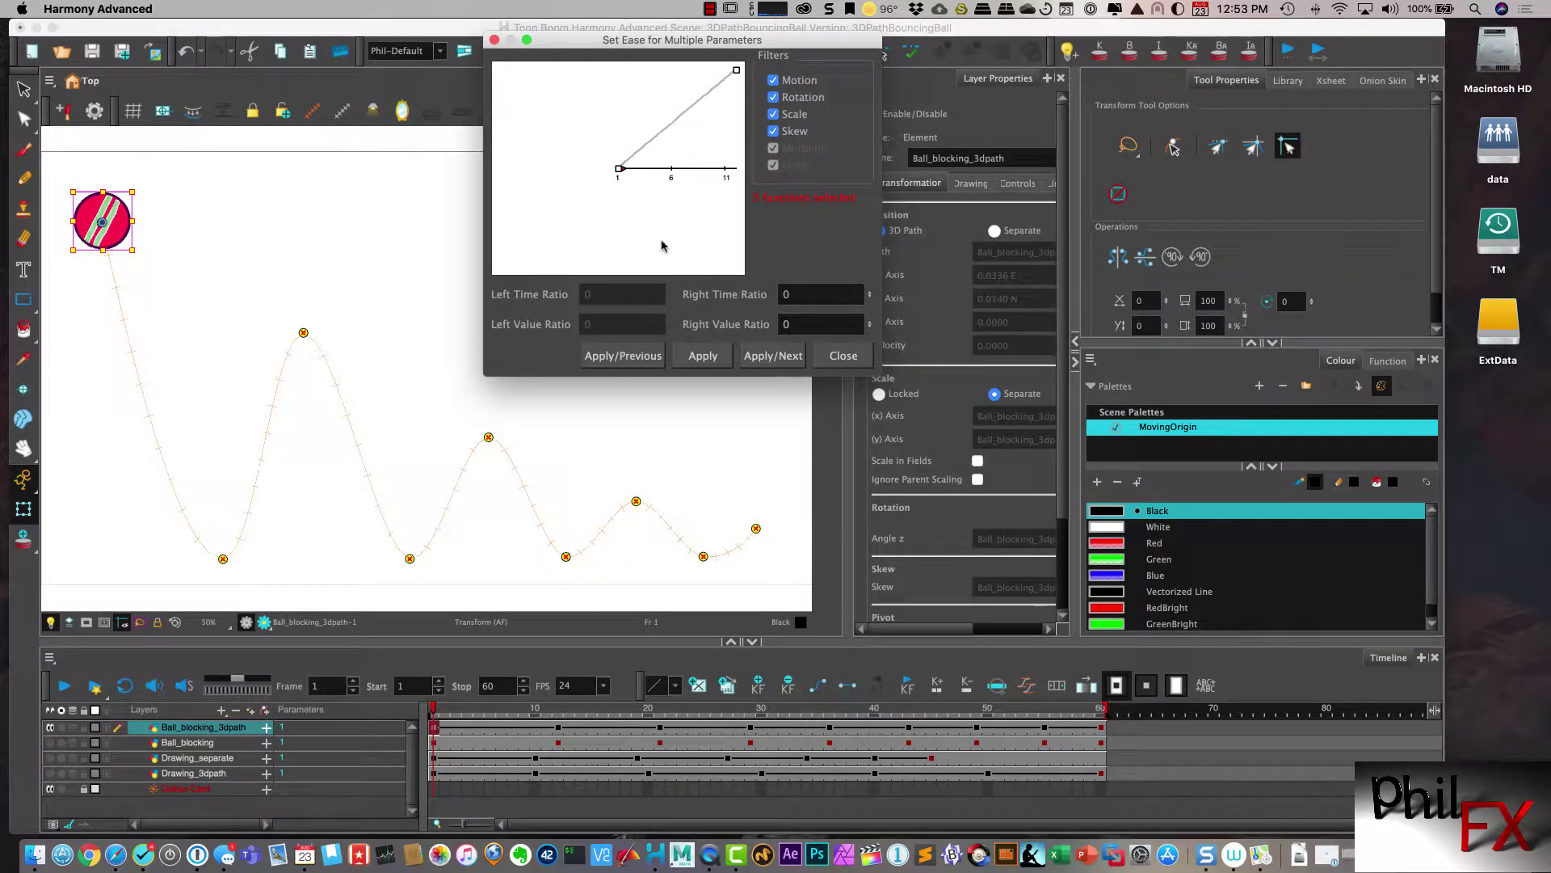
pyautogui.moveTo(622, 170); pyautogui.dragTo(711, 171)
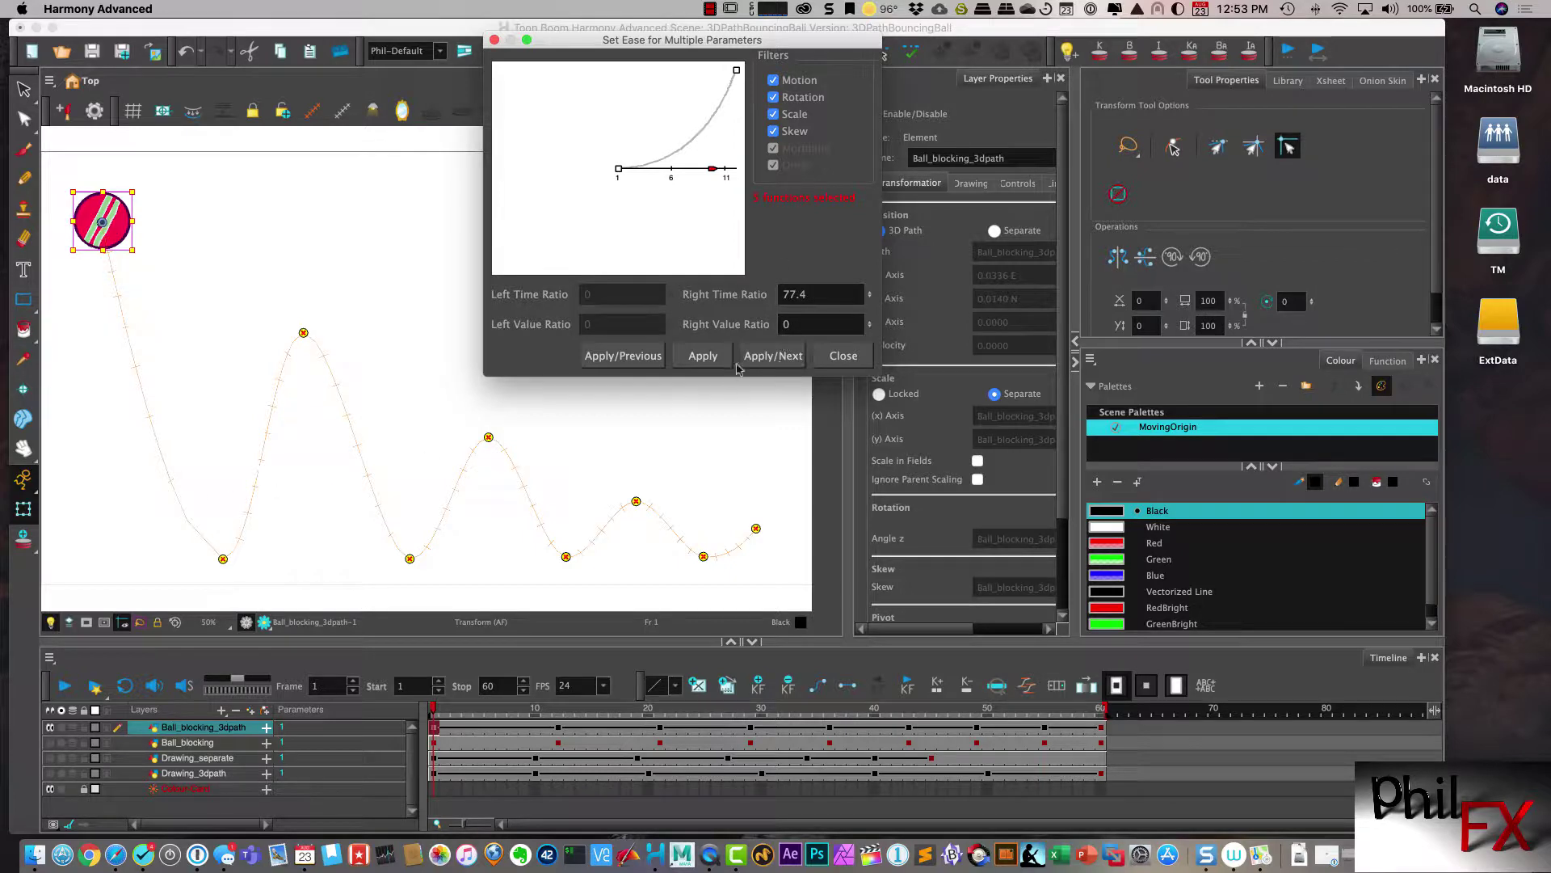
pyautogui.click(772, 356)
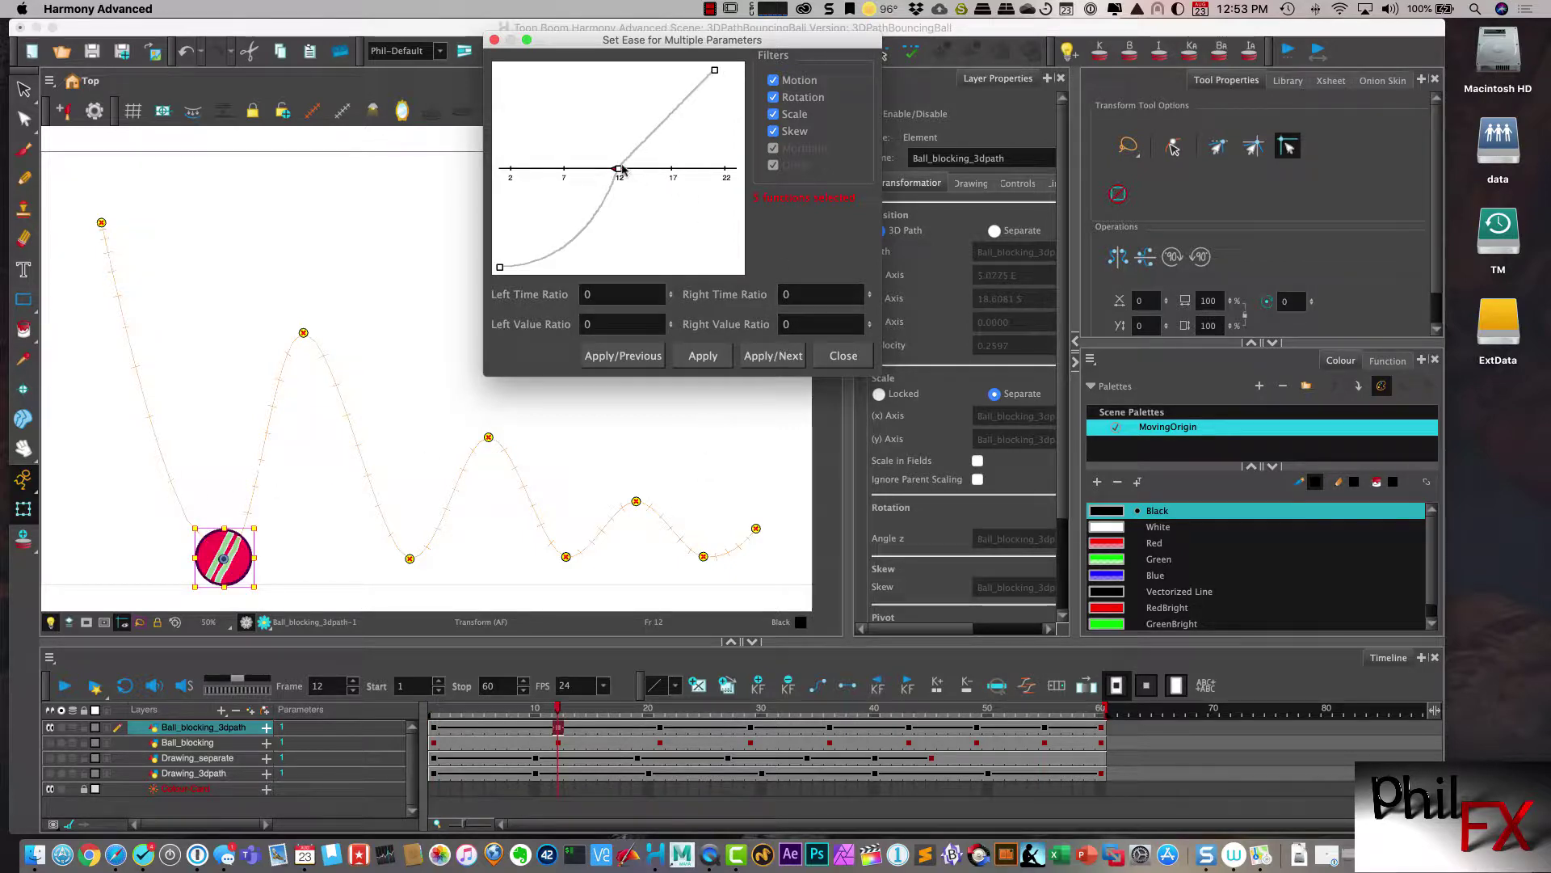
pyautogui.moveTo(620, 168); pyautogui.dragTo(611, 87)
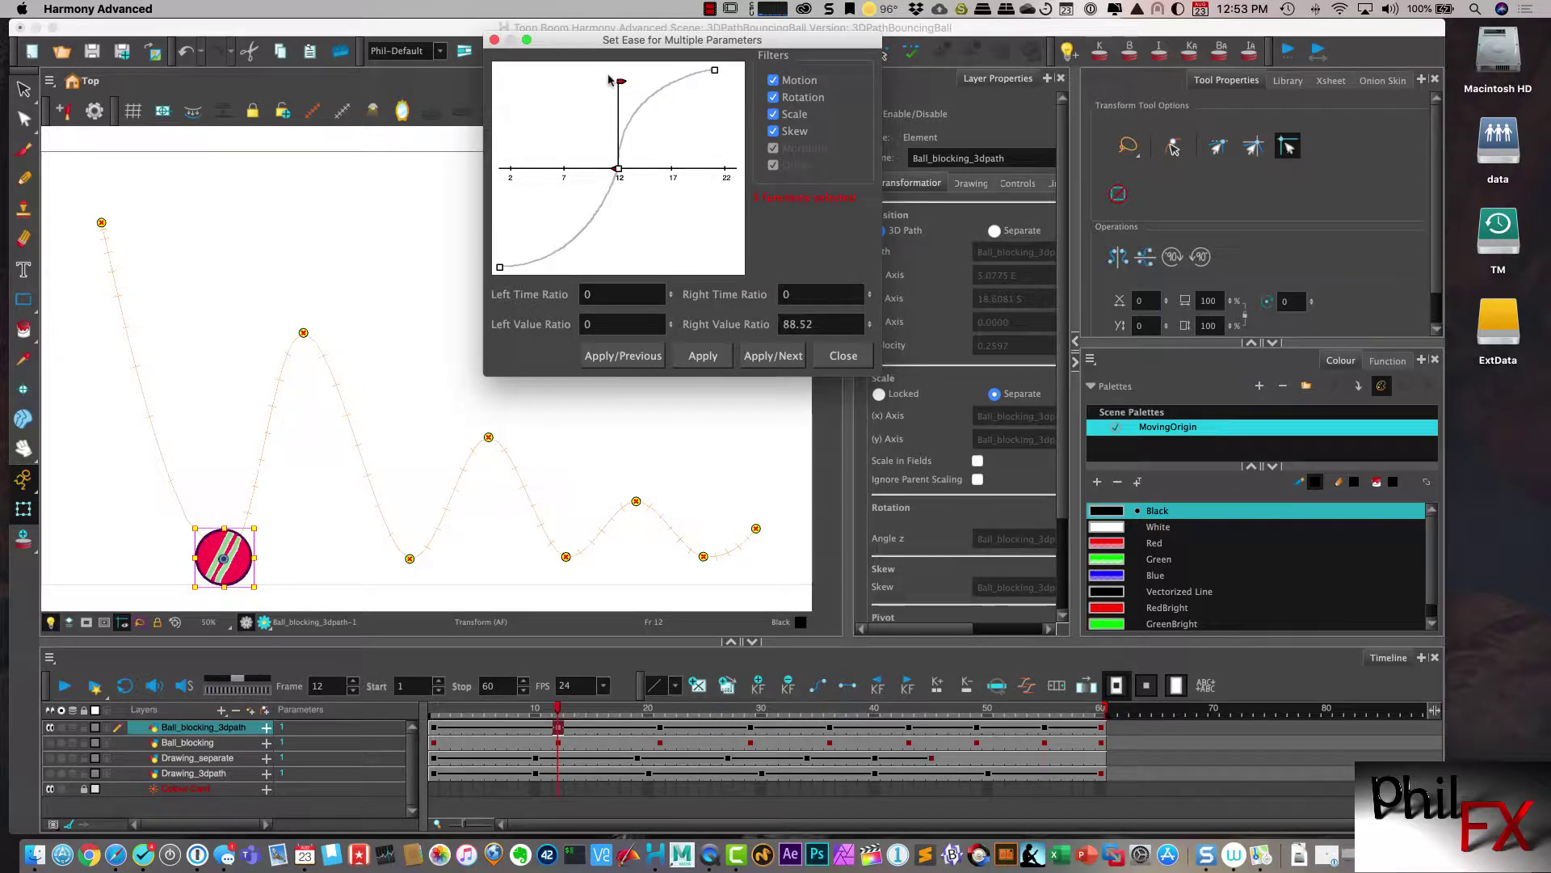
pyautogui.click(703, 355)
pyautogui.moveTo(621, 84); pyautogui.dragTo(620, 119)
pyautogui.click(700, 360)
pyautogui.click(782, 323)
pyautogui.click(774, 356)
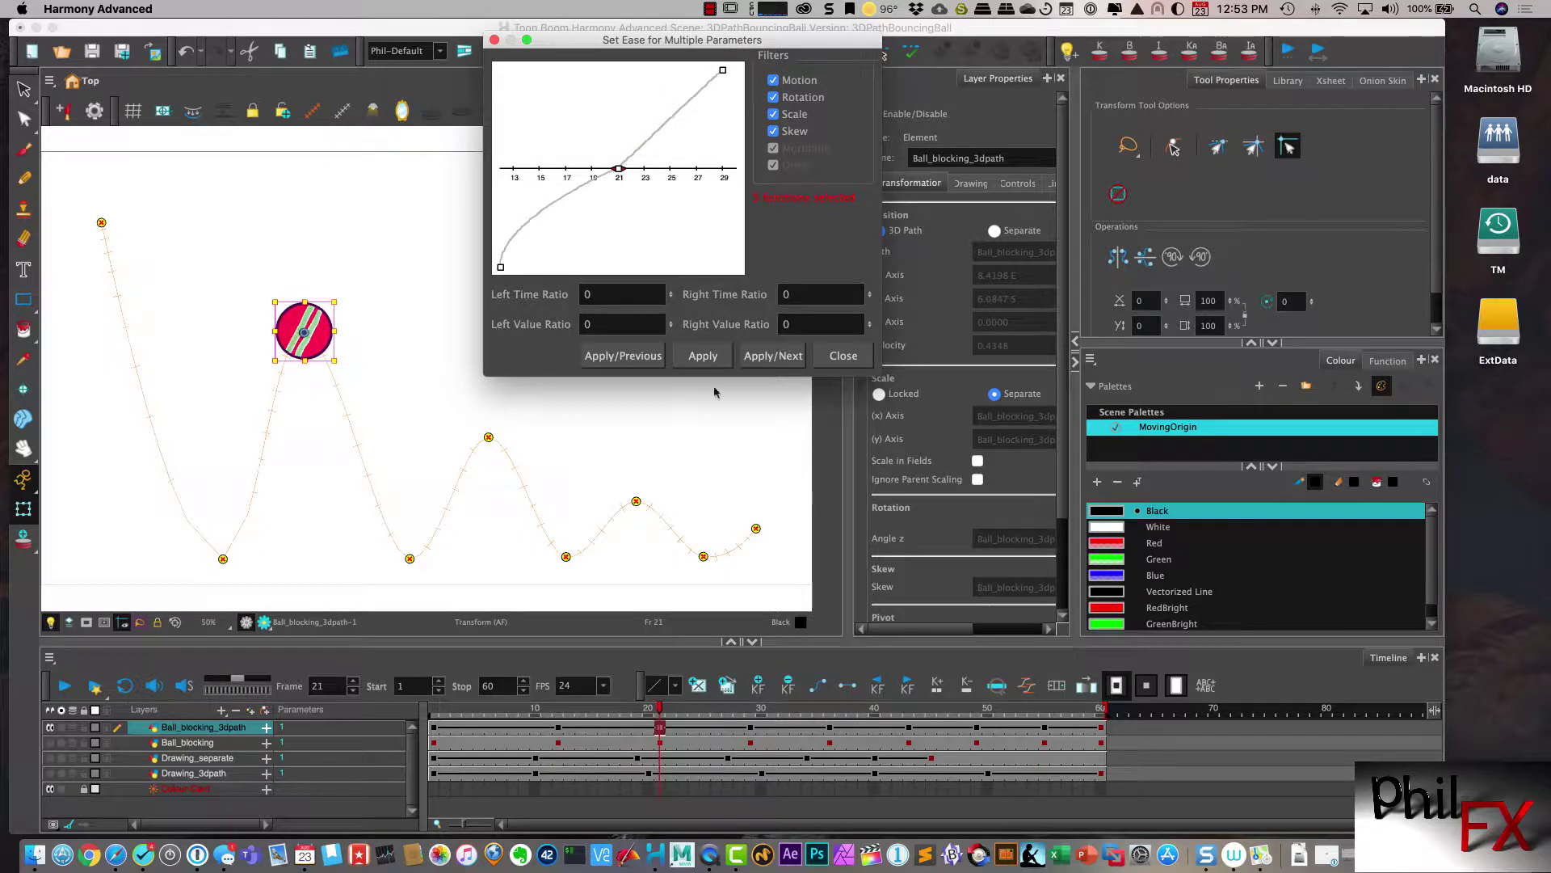
# - Apply eases to the frame 21 peak, frame 29 contact and frame 36 peak keys
pyautogui.moveTo(626, 168); pyautogui.dragTo(680, 169)
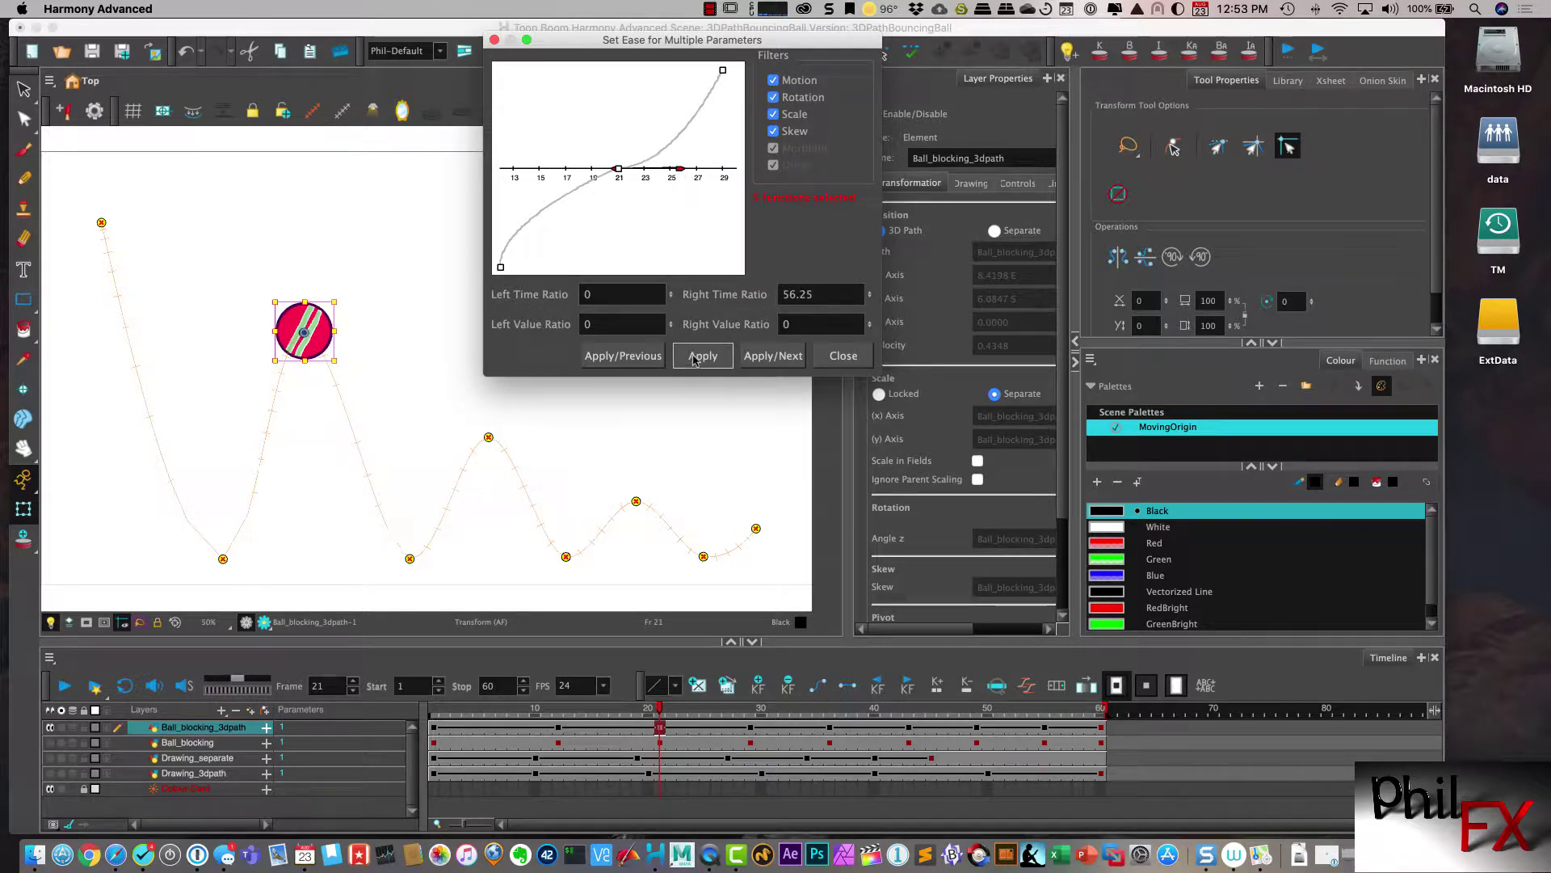
pyautogui.click(773, 356)
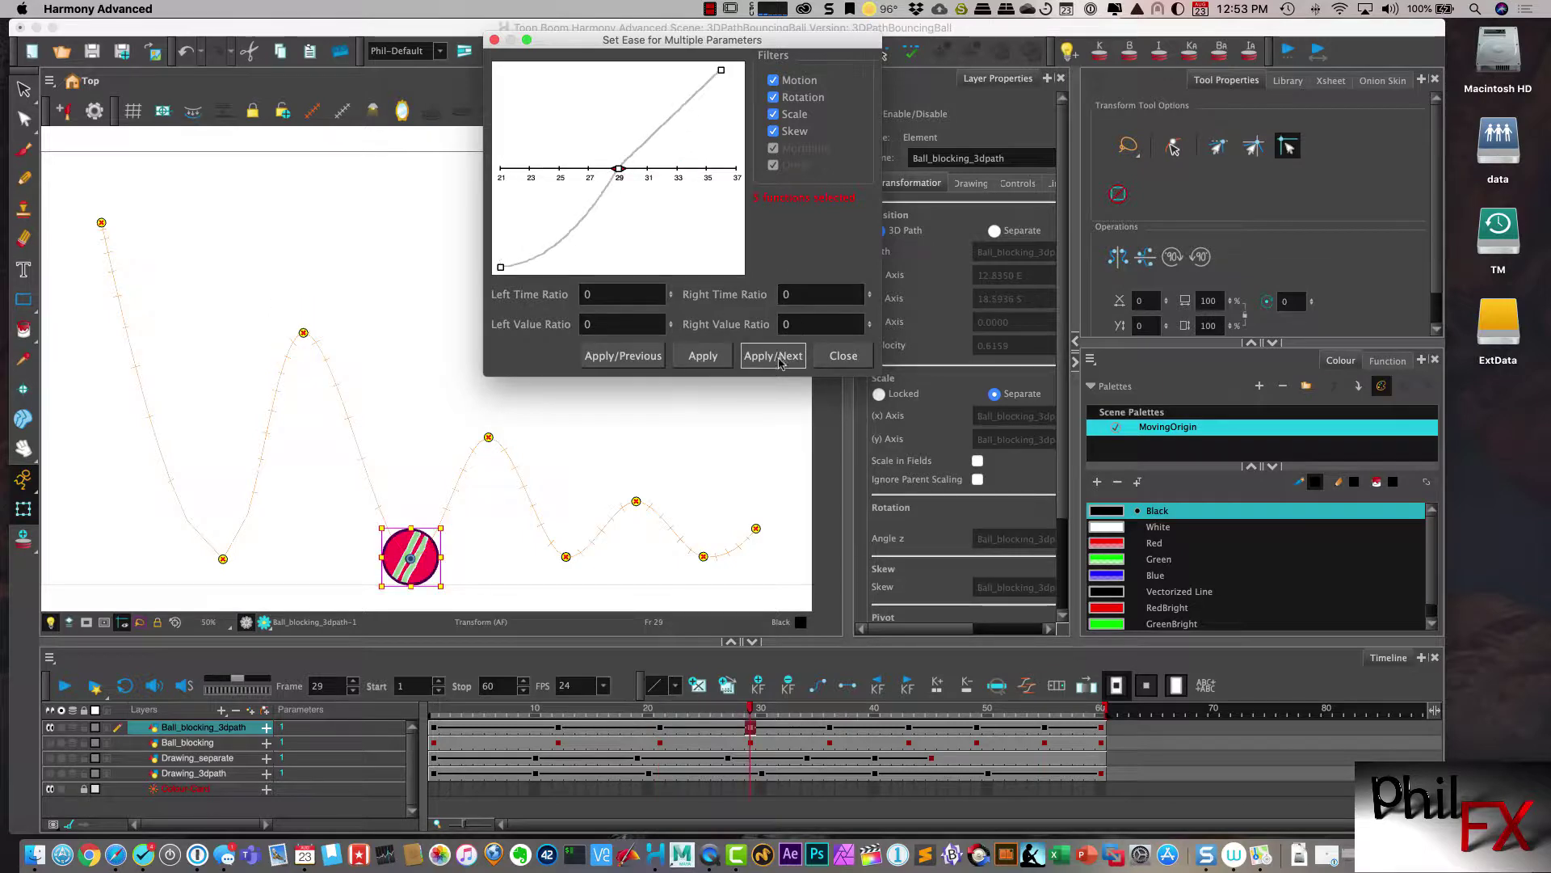
pyautogui.moveTo(619, 169); pyautogui.dragTo(620, 128)
pyautogui.click(773, 355)
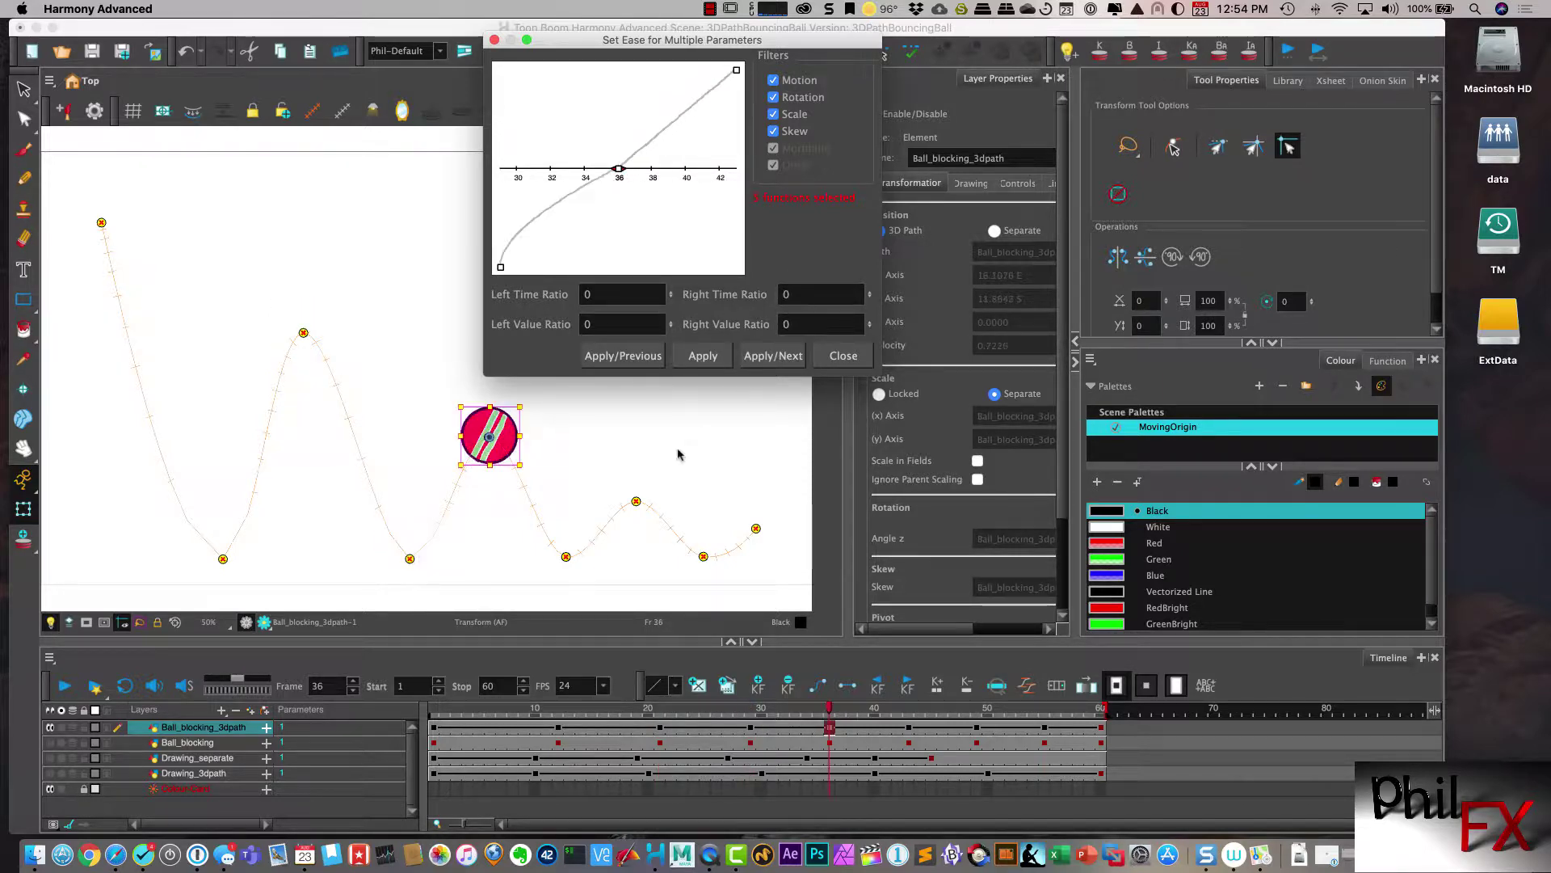
pyautogui.moveTo(624, 170); pyautogui.dragTo(671, 169)
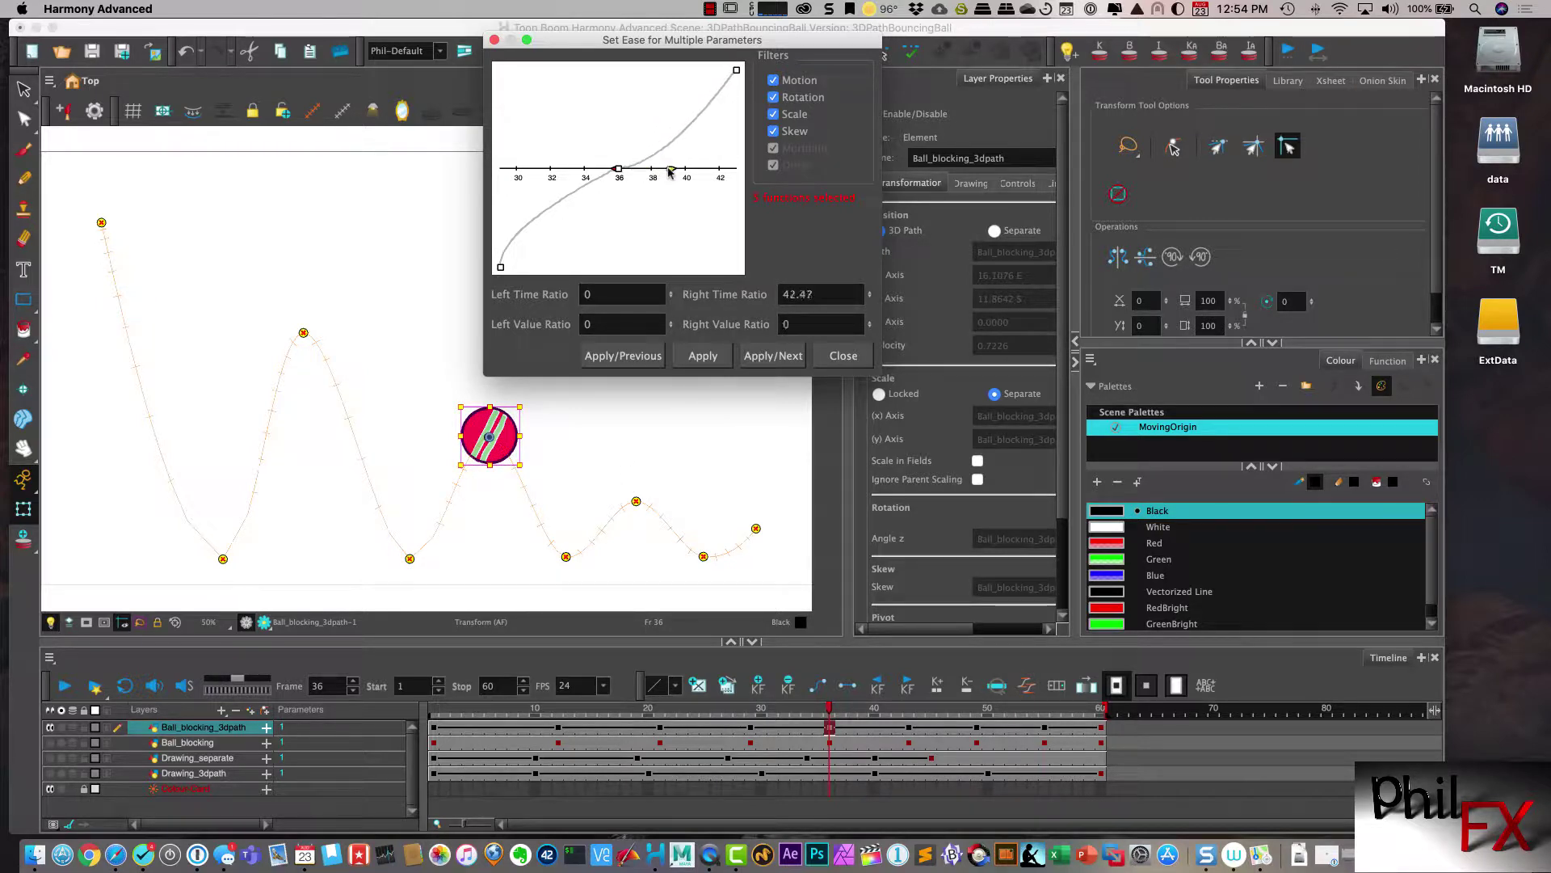
pyautogui.click(773, 355)
# - Apply eases to the frame 43, 49 and 55 keys, then close the ease window
pyautogui.moveTo(627, 169); pyautogui.dragTo(612, 109)
pyautogui.click(776, 357)
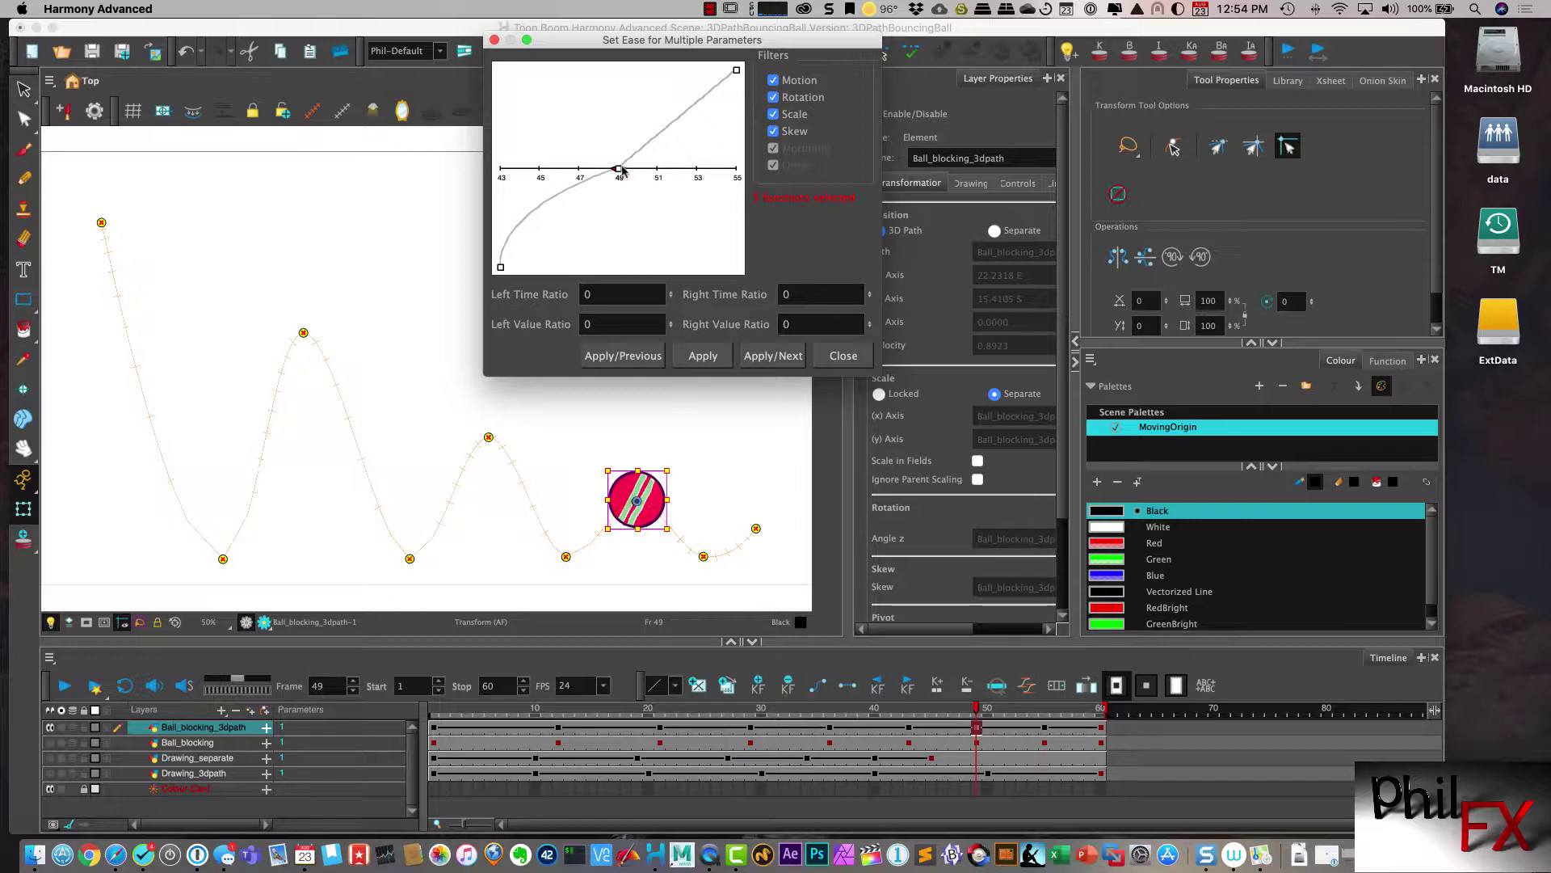
pyautogui.moveTo(621, 166); pyautogui.dragTo(620, 119)
pyautogui.click(774, 356)
pyautogui.click(776, 356)
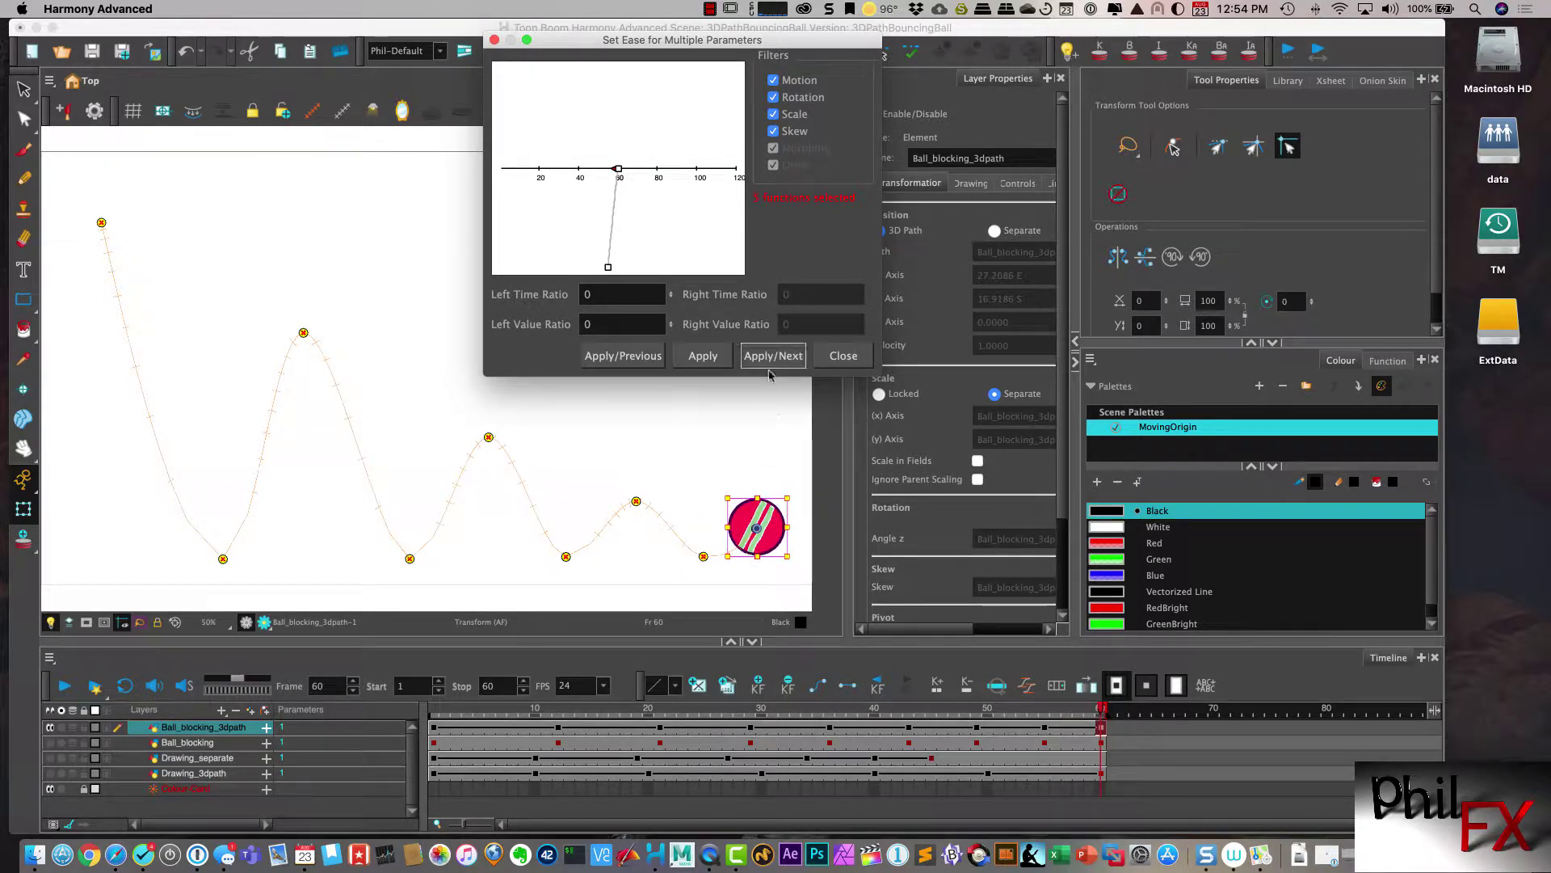
pyautogui.click(844, 355)
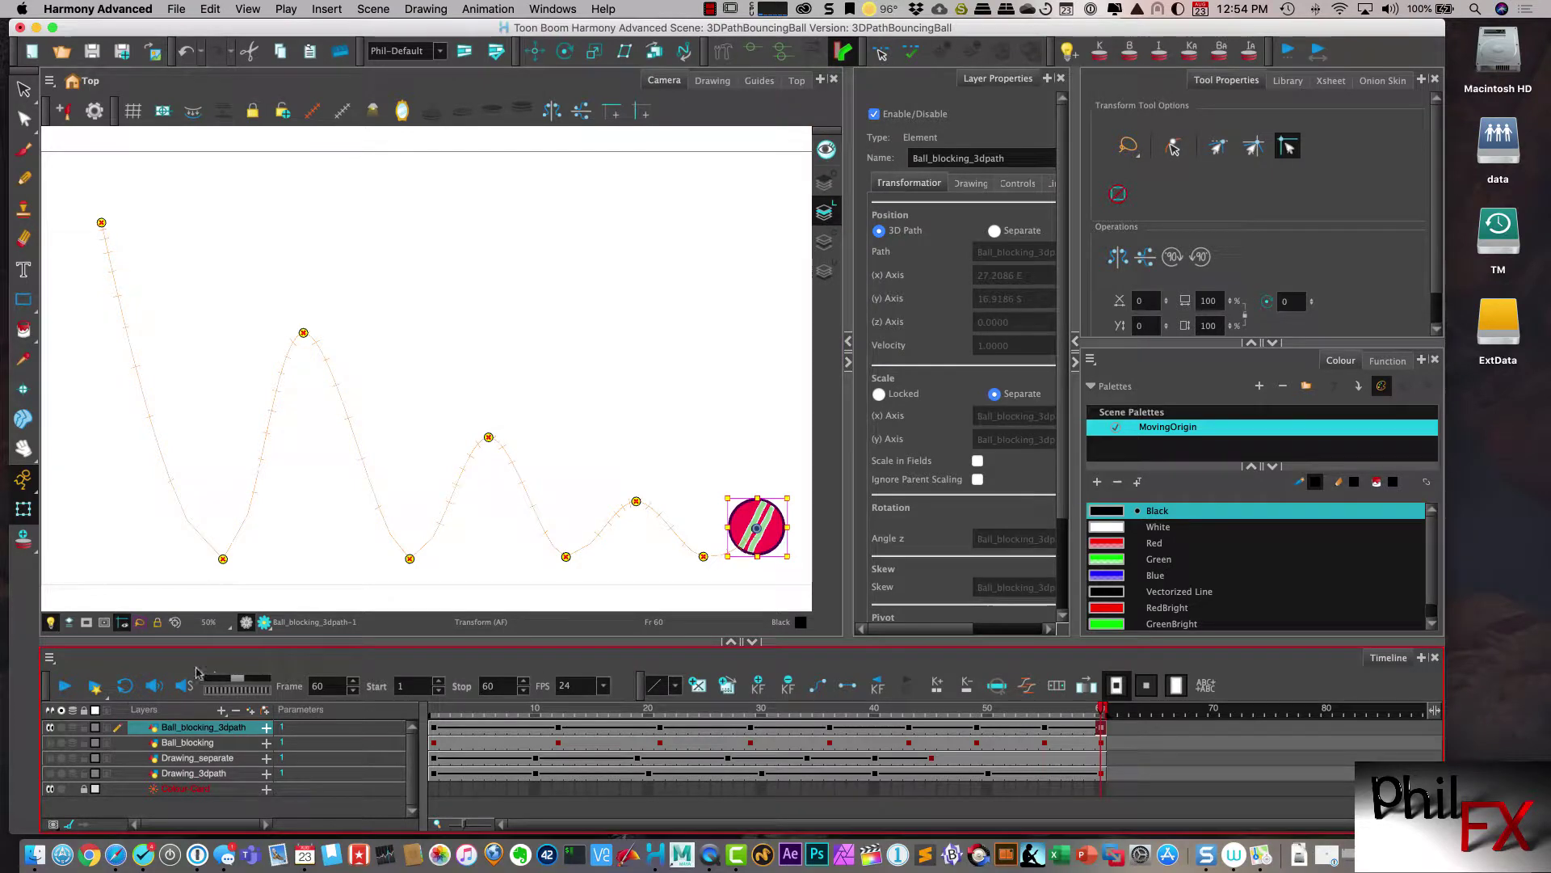
# - Play the eased bounce animation, then drag the playhead back to frame 1
pyautogui.click(69, 689)
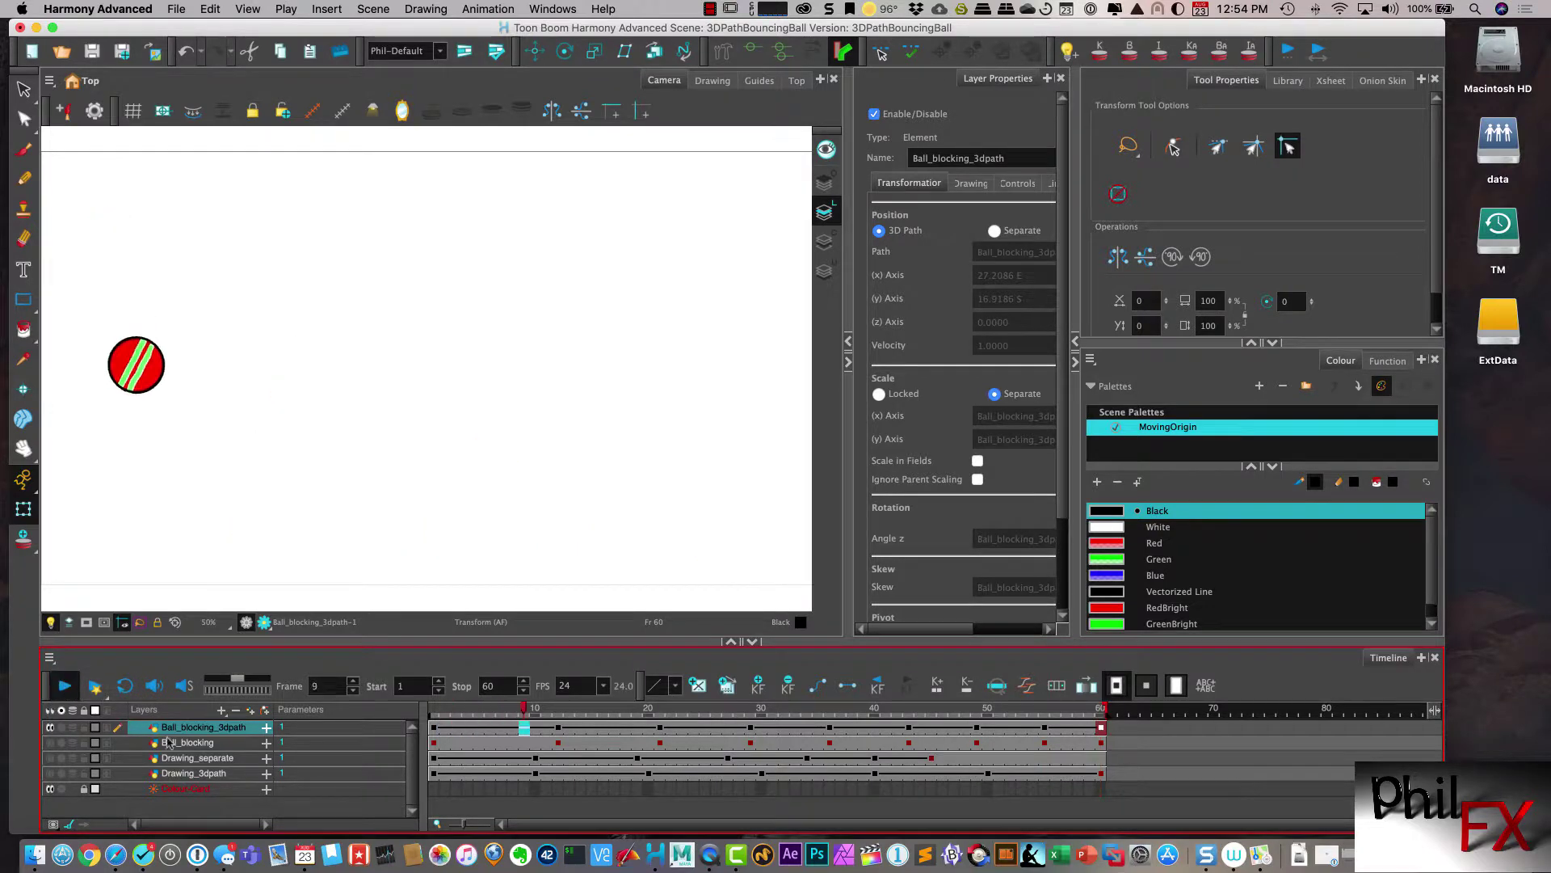
pyautogui.click(65, 686)
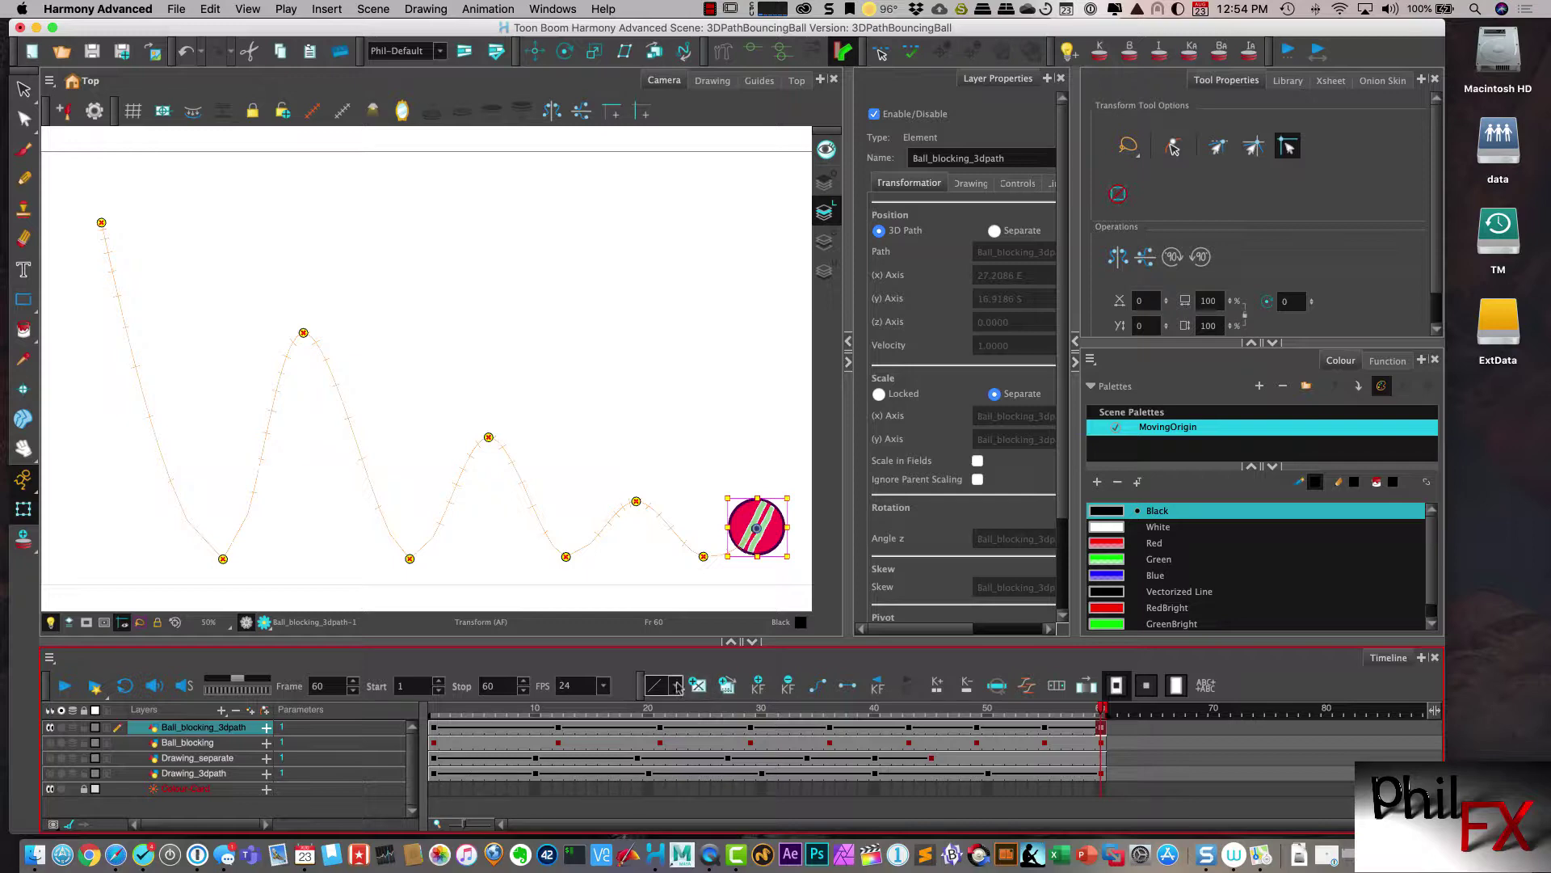
pyautogui.moveTo(604, 711); pyautogui.dragTo(420, 705)
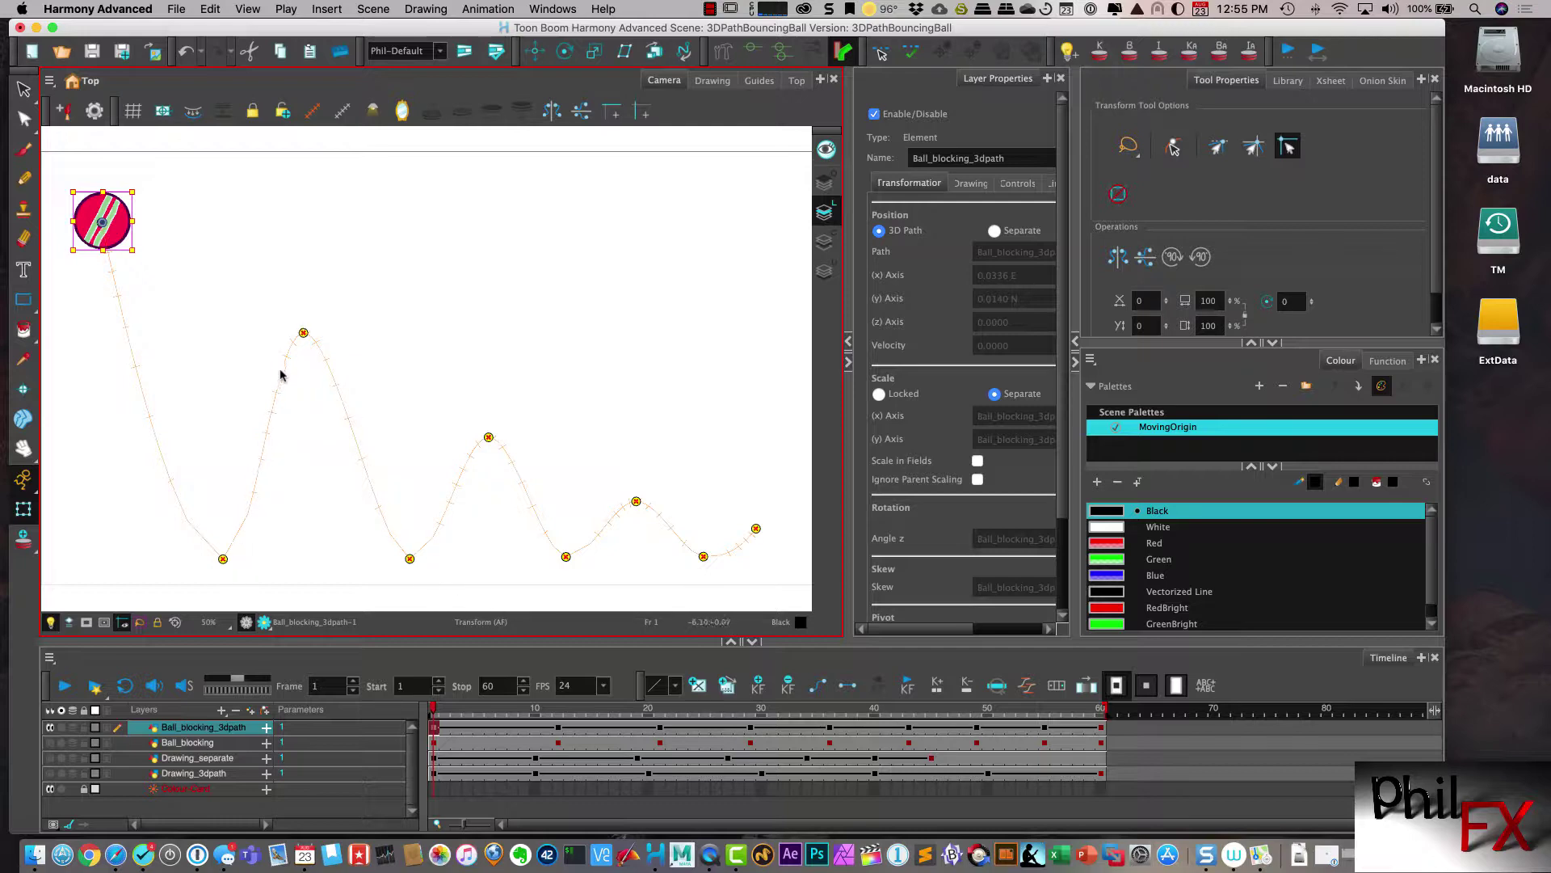
# - Add and adjust a control point on the ball's first drop below the start
pyautogui.click(115, 287)
pyautogui.moveTo(120, 284); pyautogui.dragTo(133, 278)
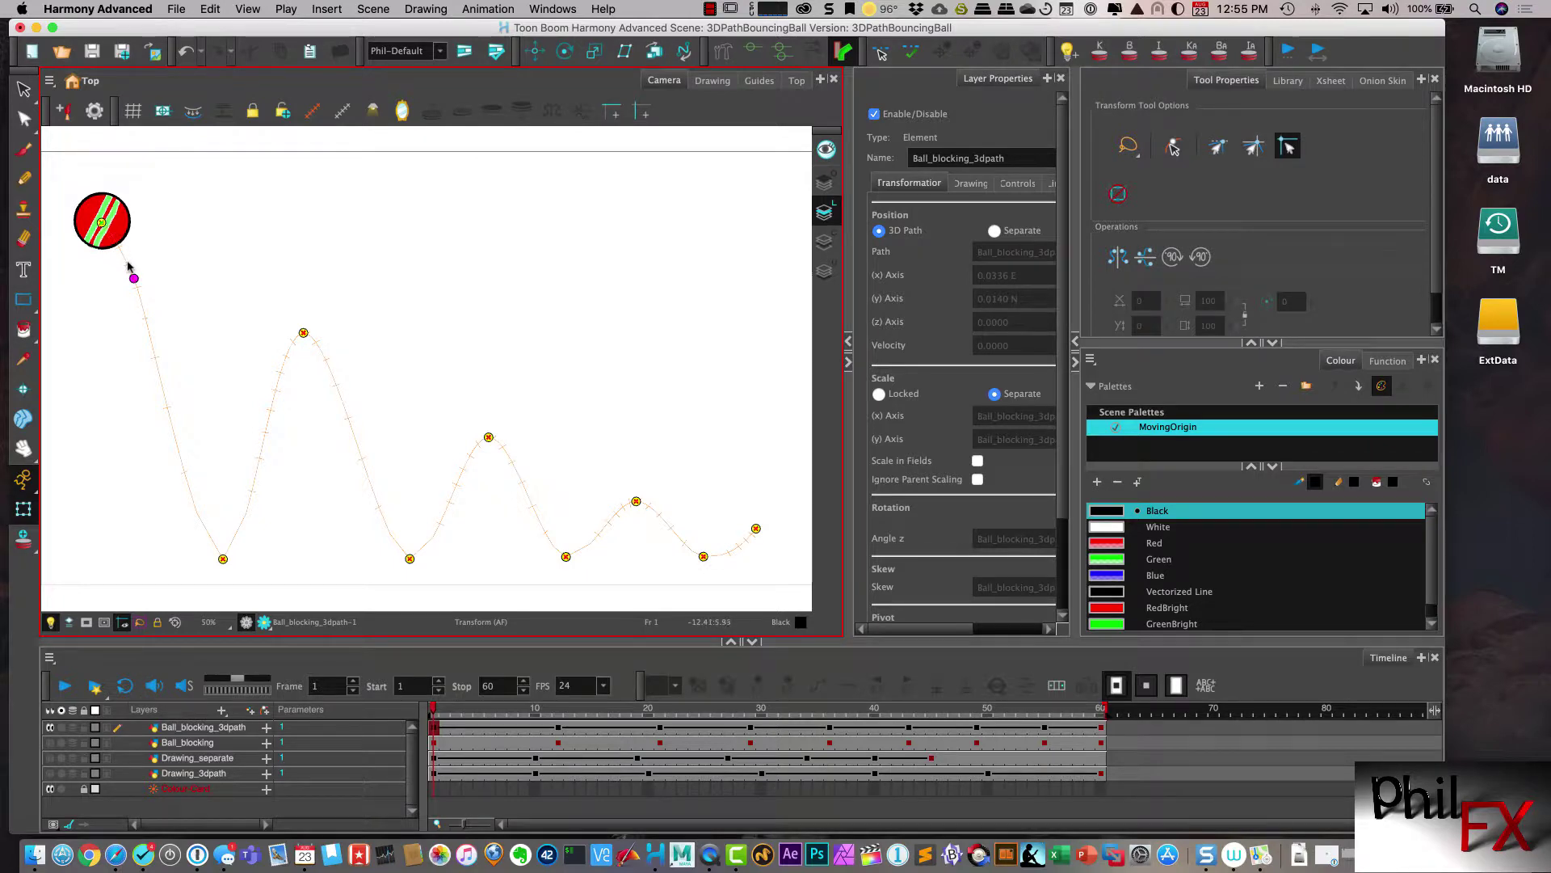
pyautogui.click(137, 290)
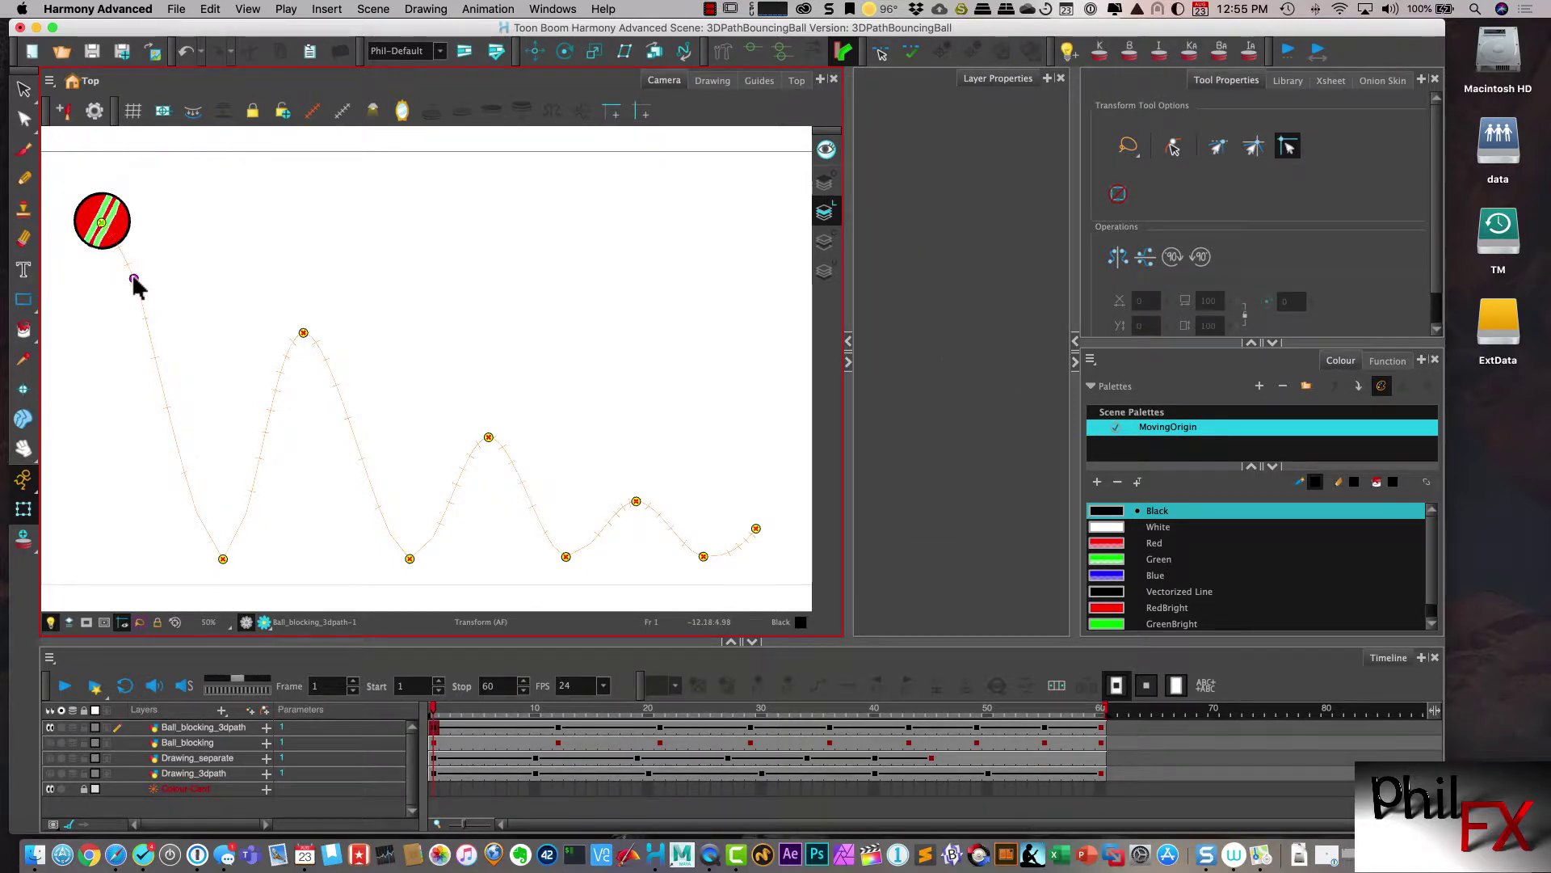
pyautogui.click(134, 278)
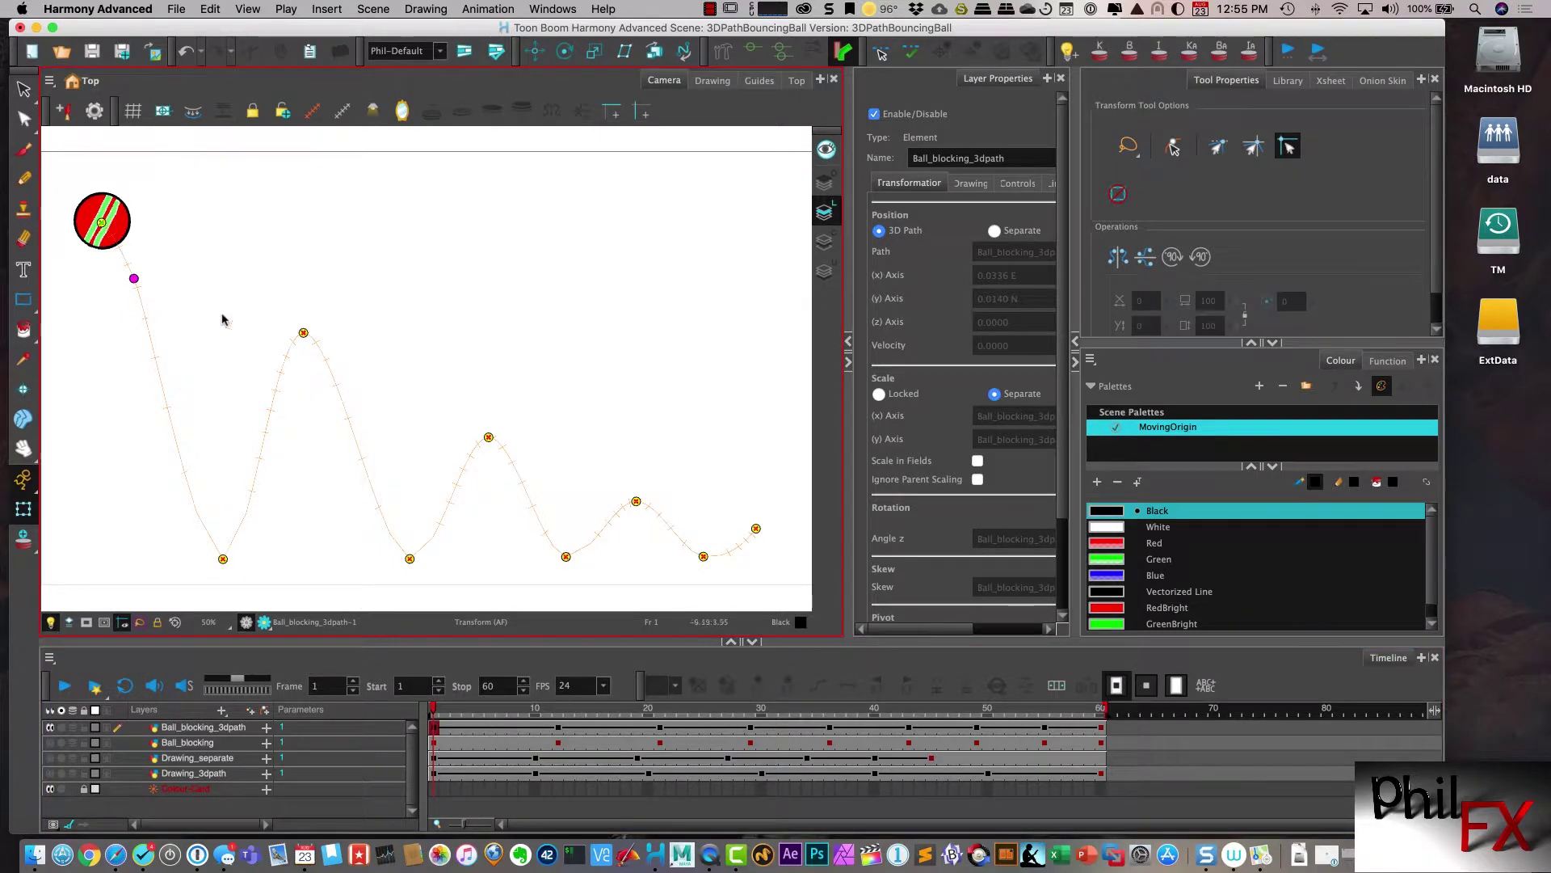
pyautogui.click(137, 276)
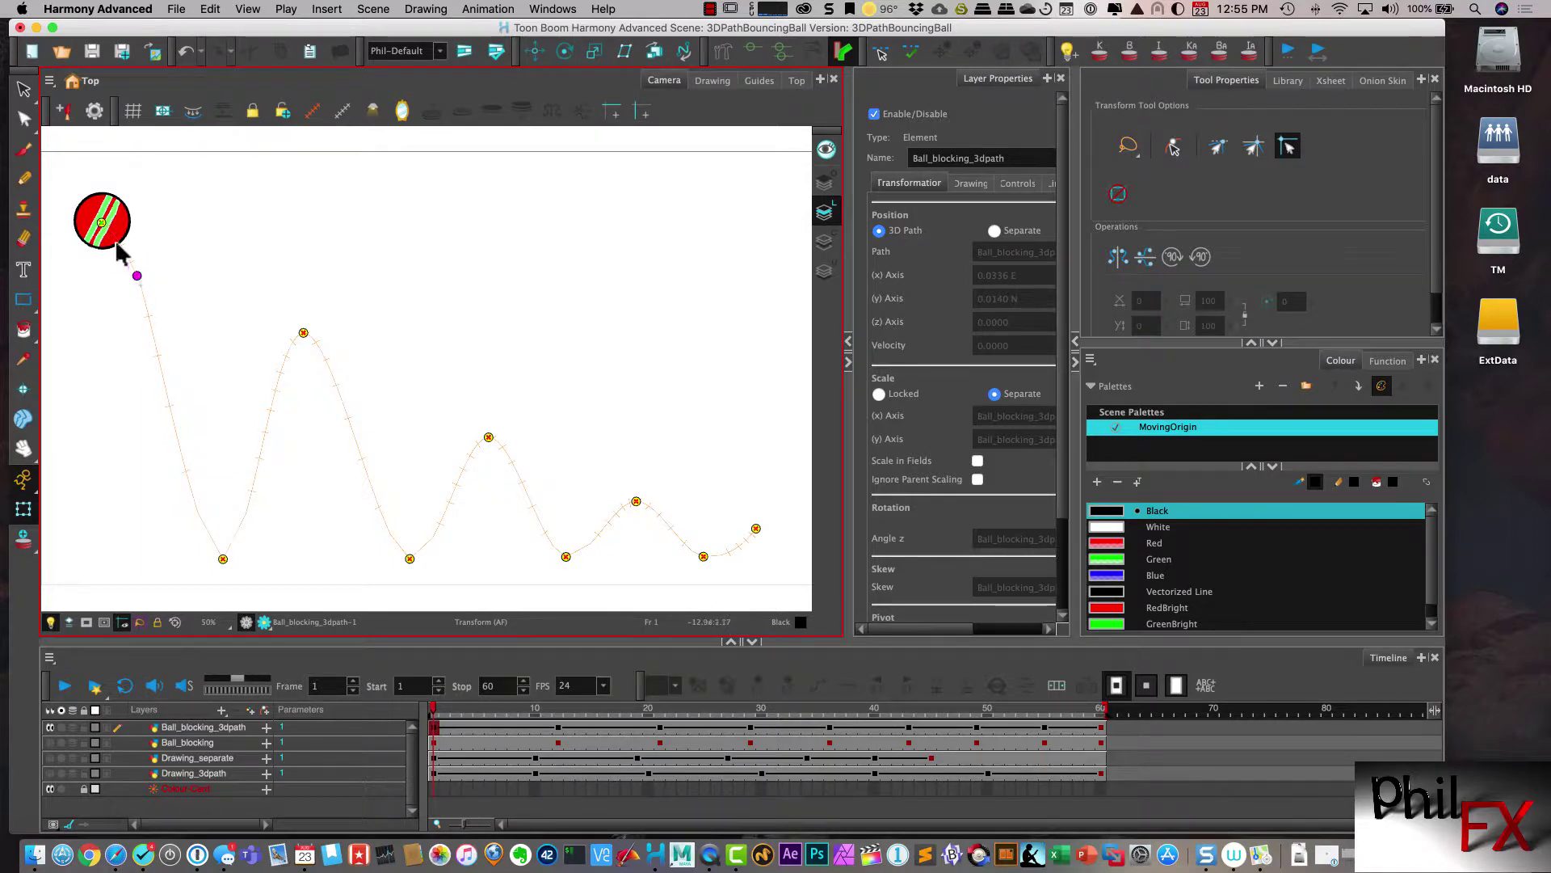
# - Add control points flanking the second, third and fourth peaks, plus one before the end
pyautogui.click(280, 372)
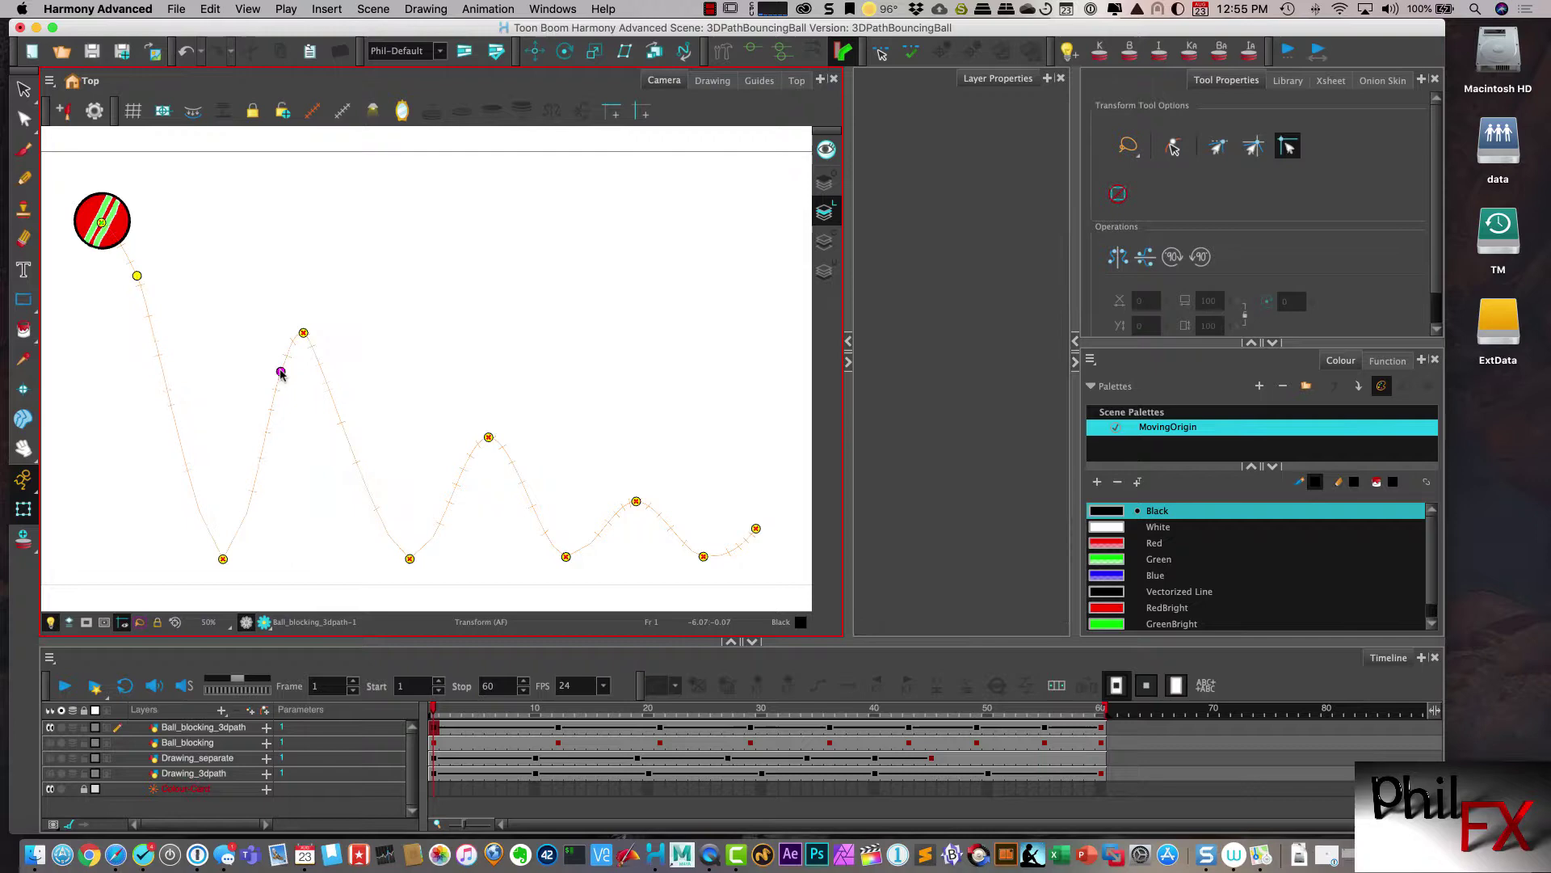
pyautogui.click(321, 371)
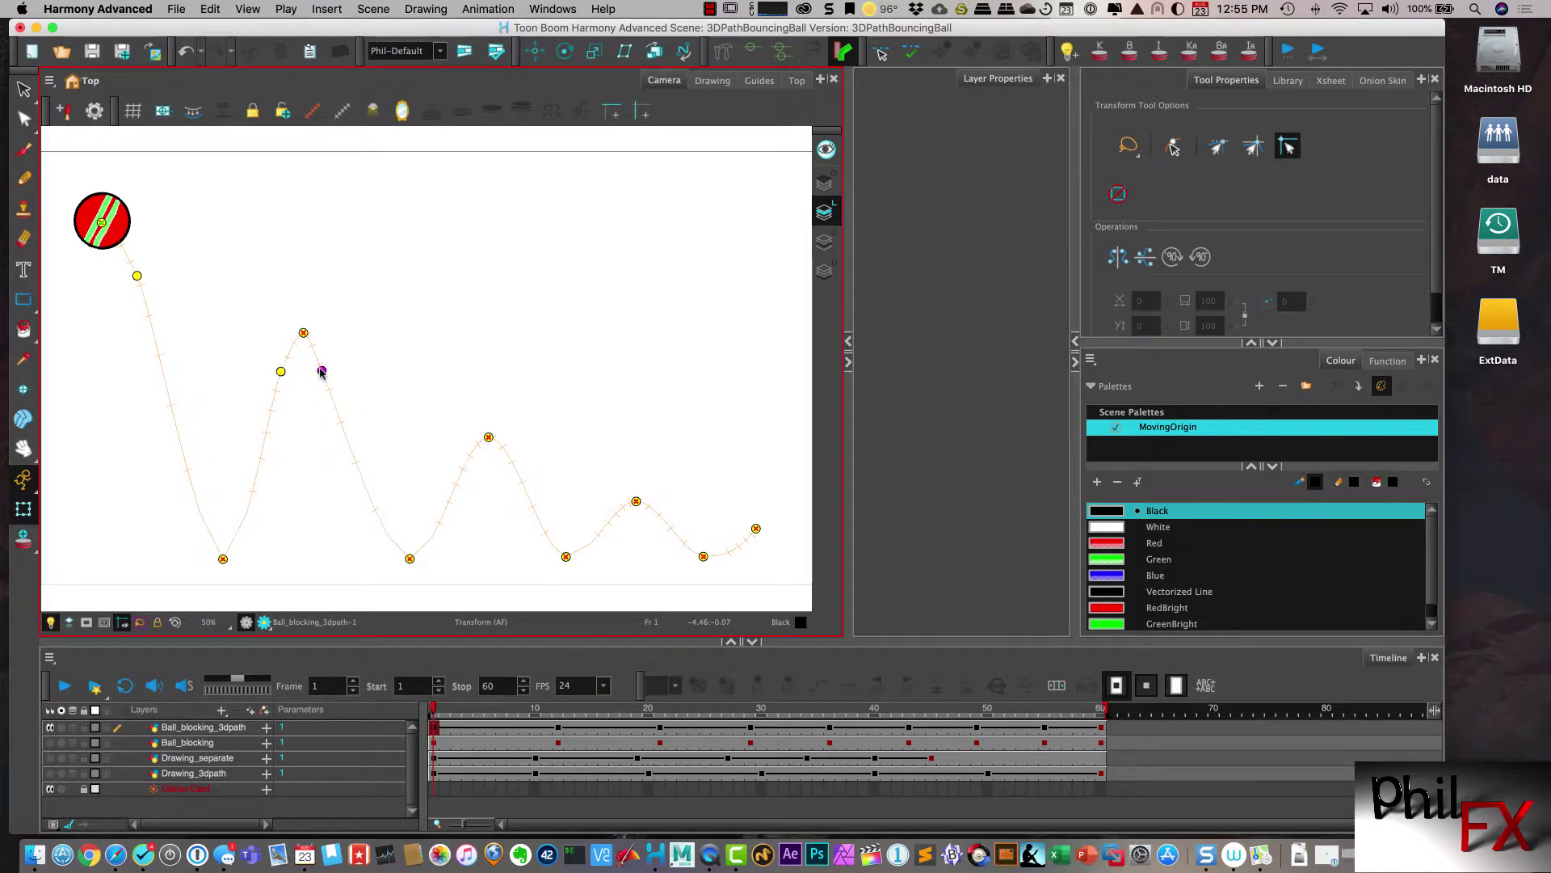
pyautogui.click(467, 461)
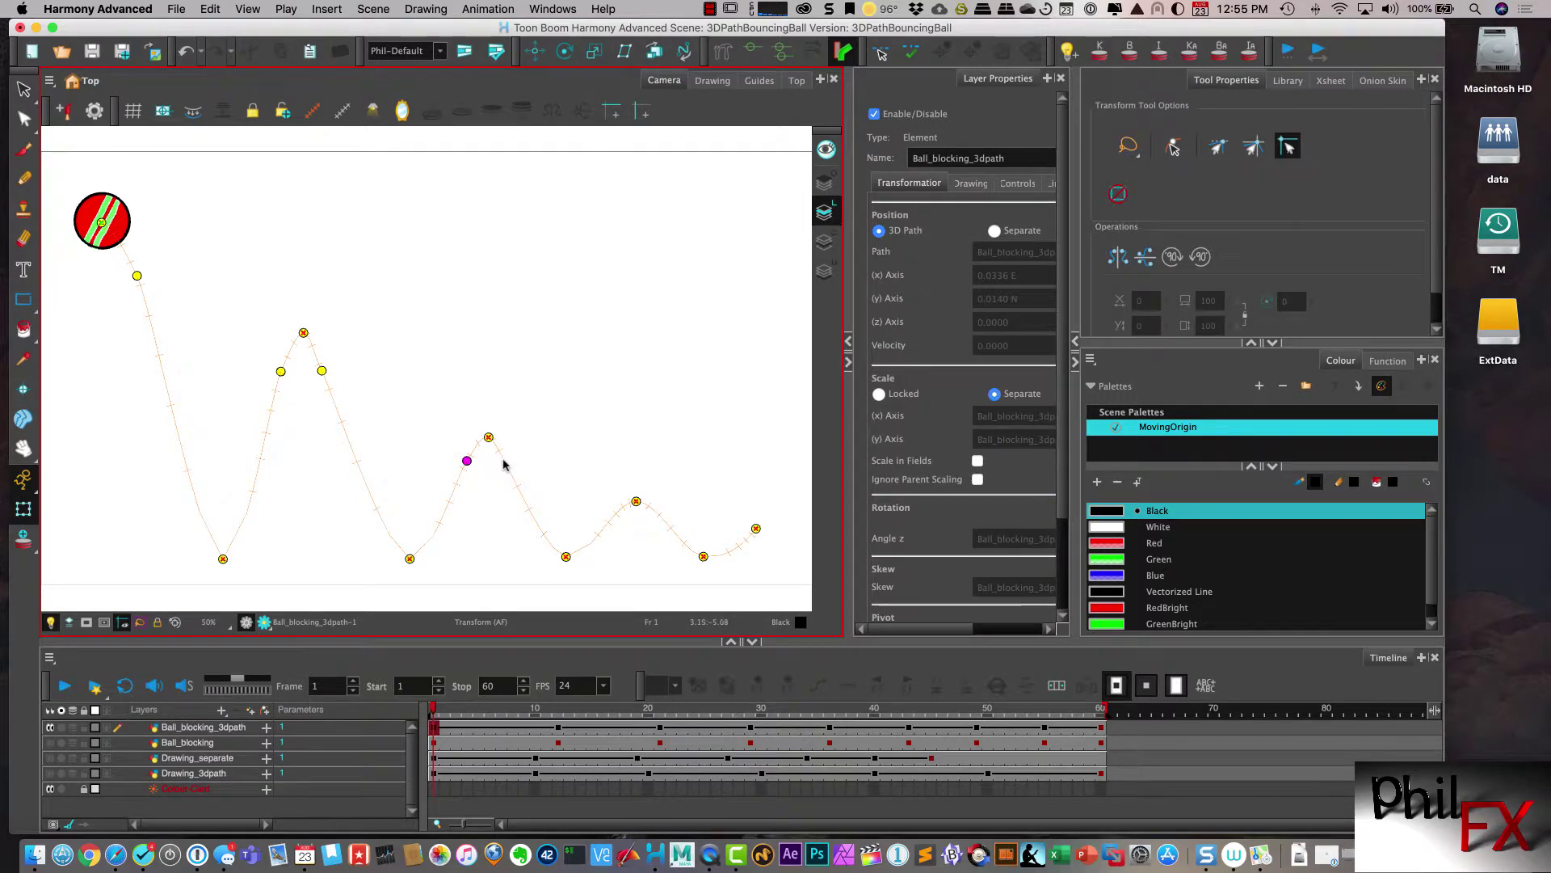
pyautogui.click(503, 460)
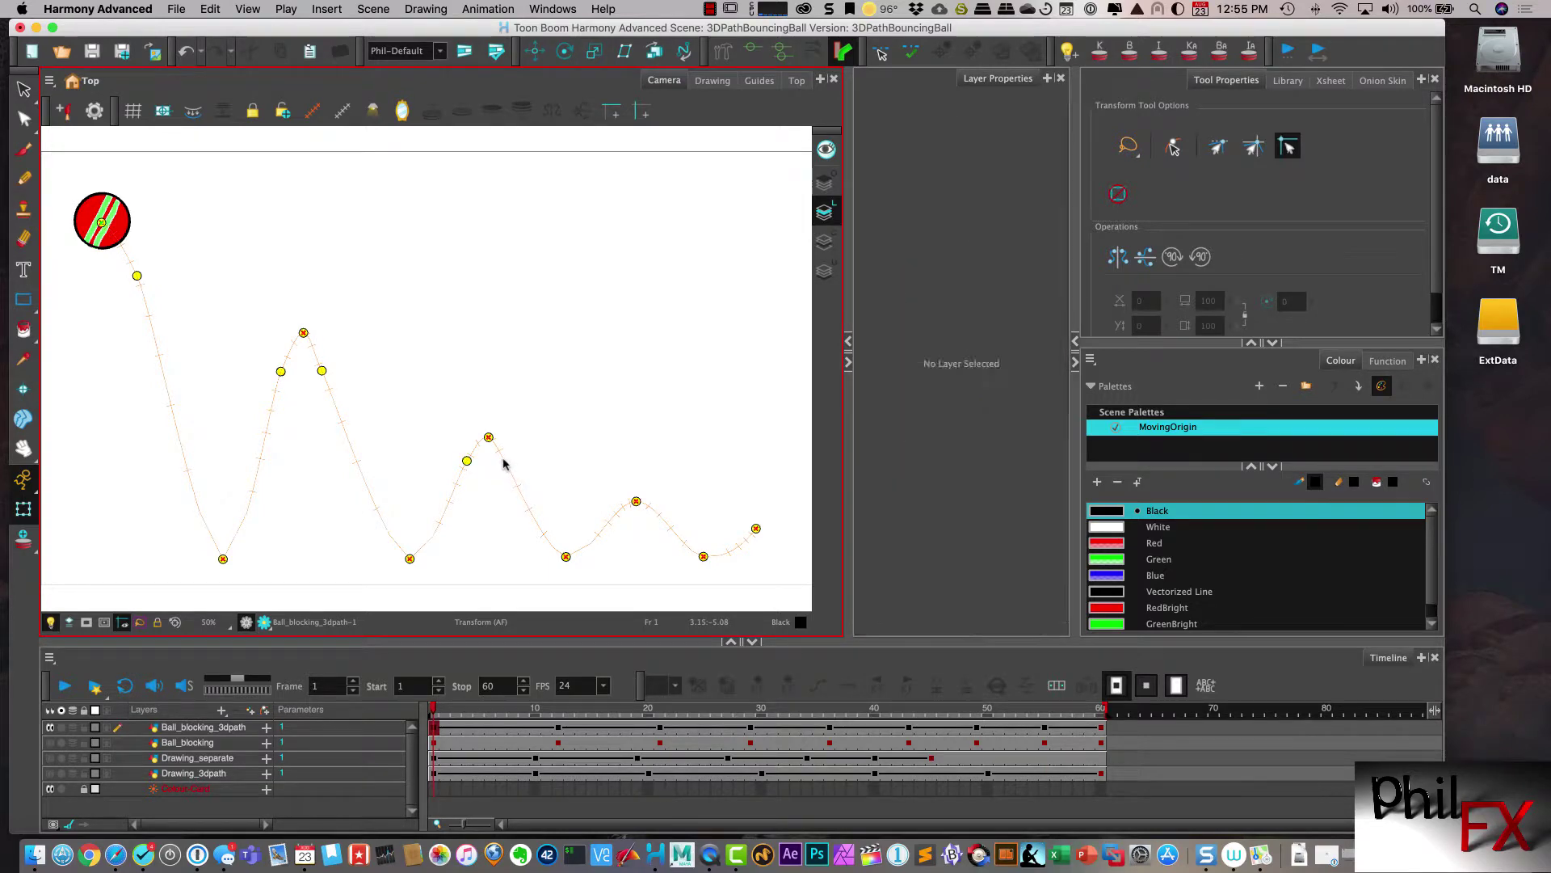
pyautogui.click(619, 509)
pyautogui.click(649, 513)
pyautogui.click(649, 511)
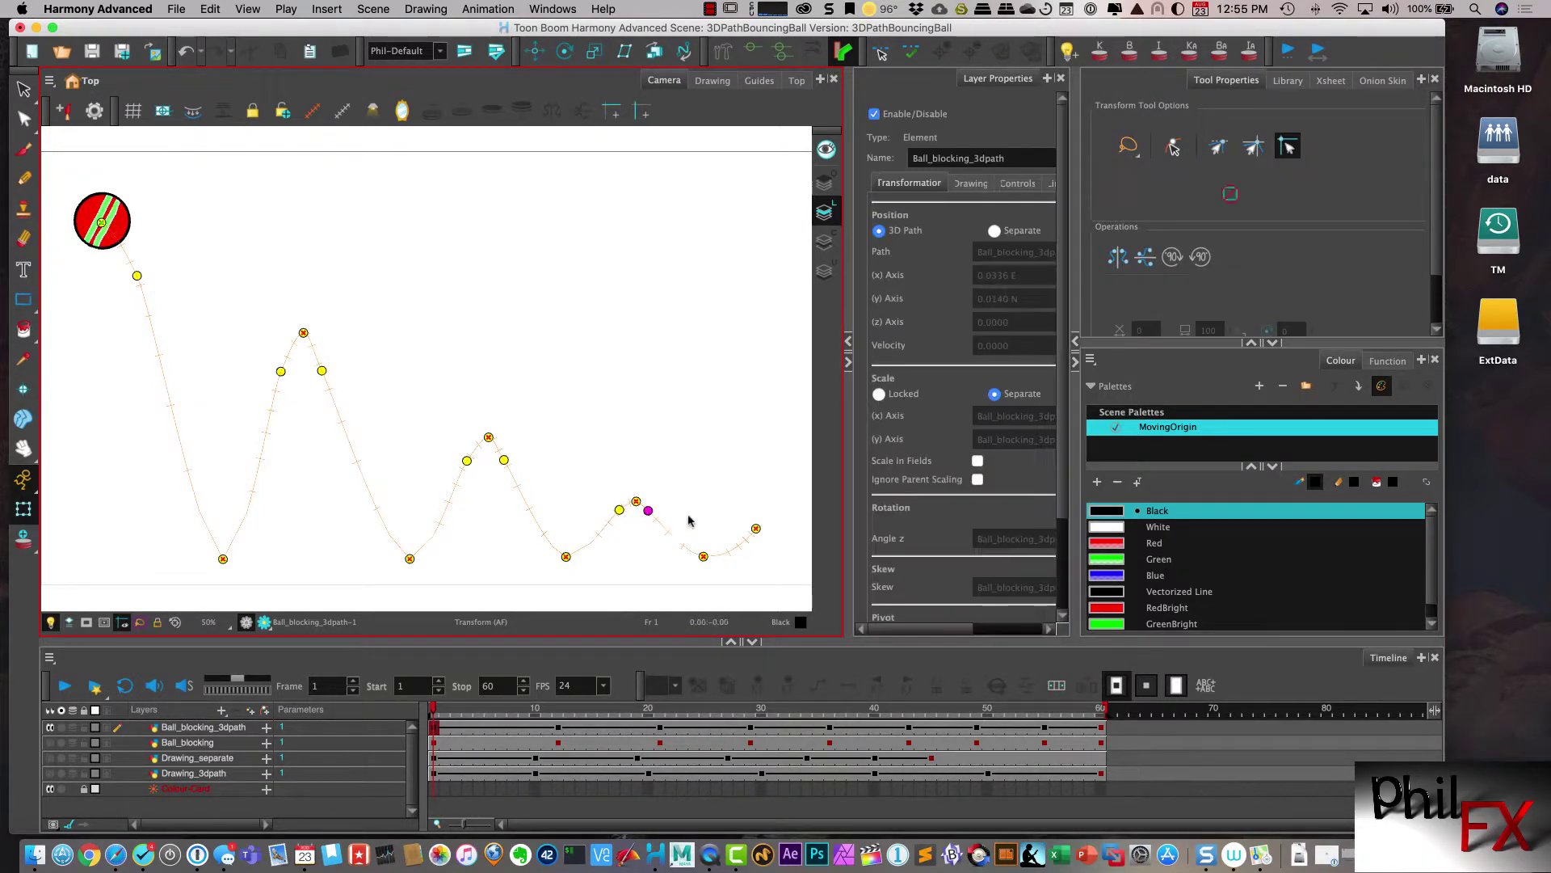
pyautogui.click(743, 536)
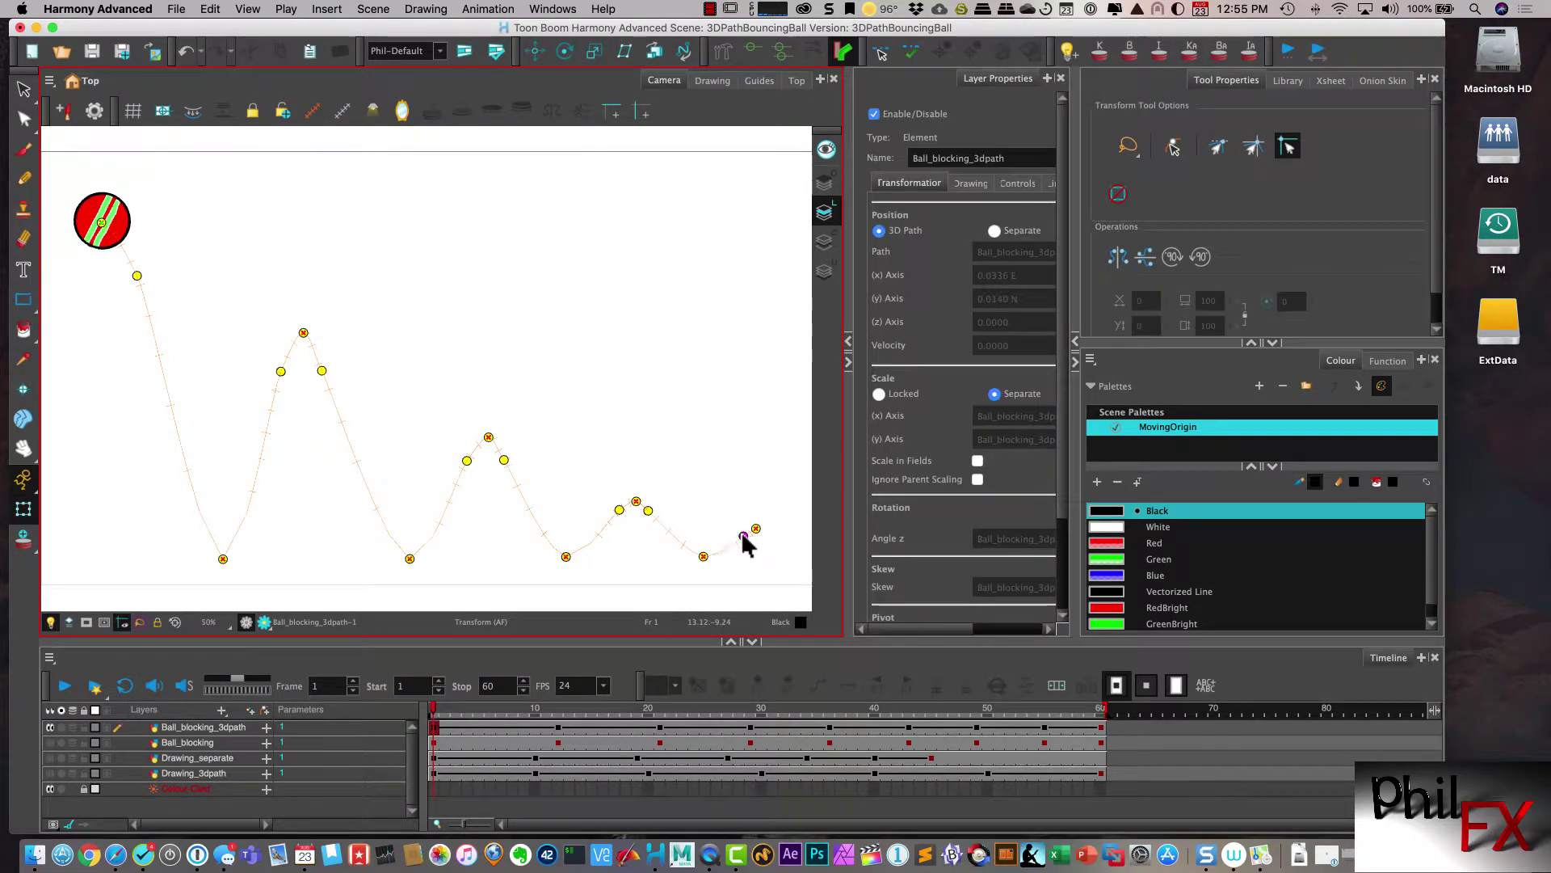
# - Raise the control points around the third and second peaks to straighten them
pyautogui.click(651, 509)
pyautogui.click(616, 509)
pyautogui.click(654, 507)
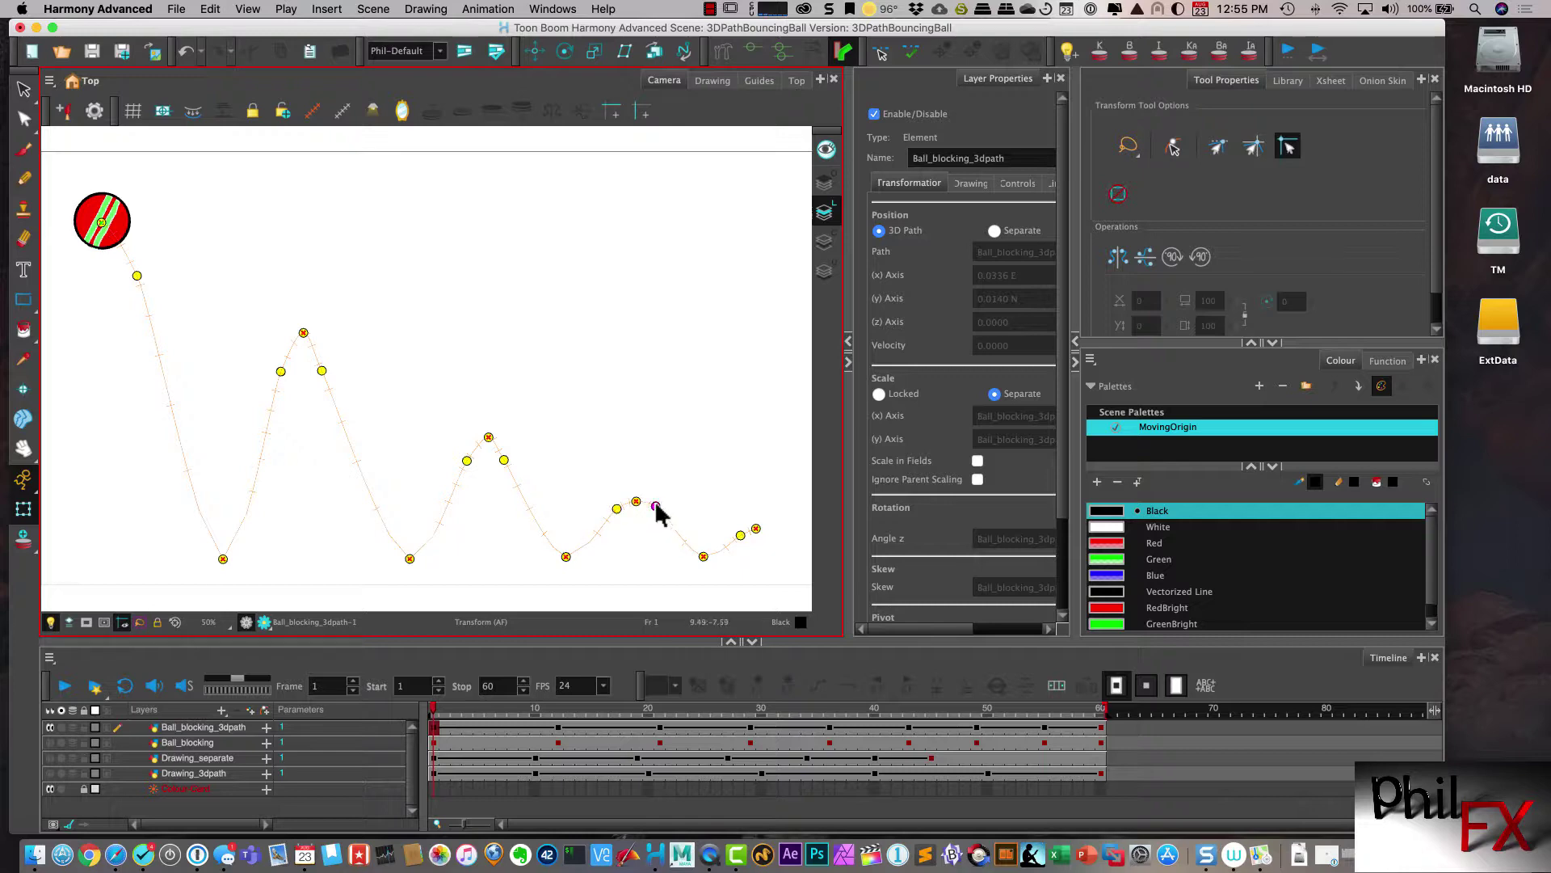
pyautogui.moveTo(505, 460)
pyautogui.mouseDown()
pyautogui.moveTo(513, 448)
pyautogui.moveTo(461, 450)
pyautogui.moveTo(518, 452)
pyautogui.mouseUp()
pyautogui.click(461, 450)
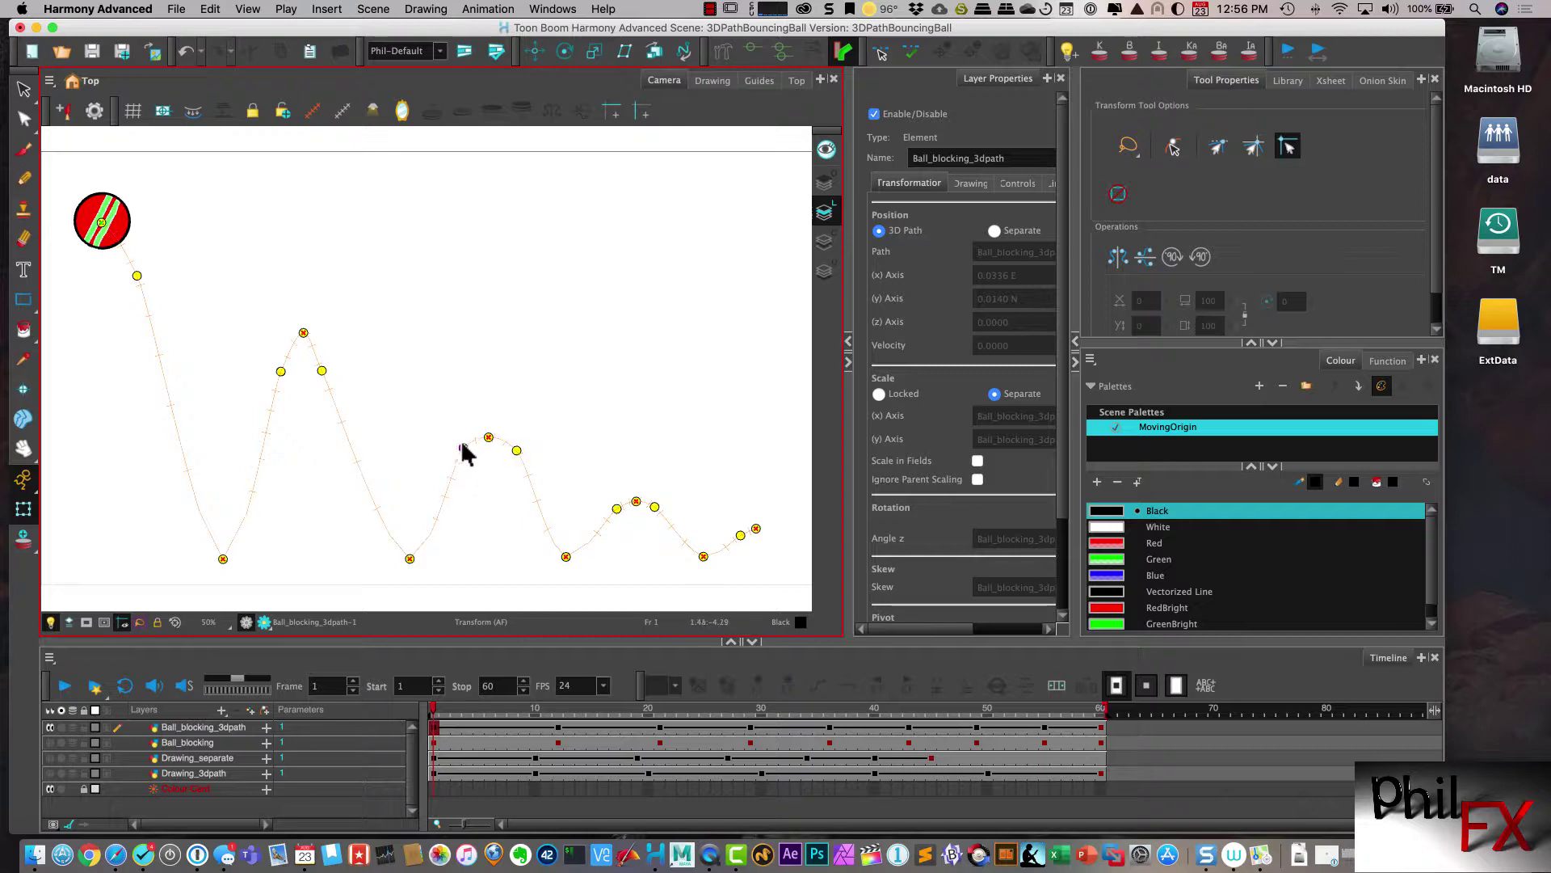
pyautogui.click(518, 450)
pyautogui.moveTo(321, 374)
pyautogui.mouseDown()
pyautogui.moveTo(333, 354)
pyautogui.moveTo(276, 357)
pyautogui.moveTo(338, 357)
pyautogui.mouseUp()
pyautogui.click(276, 356)
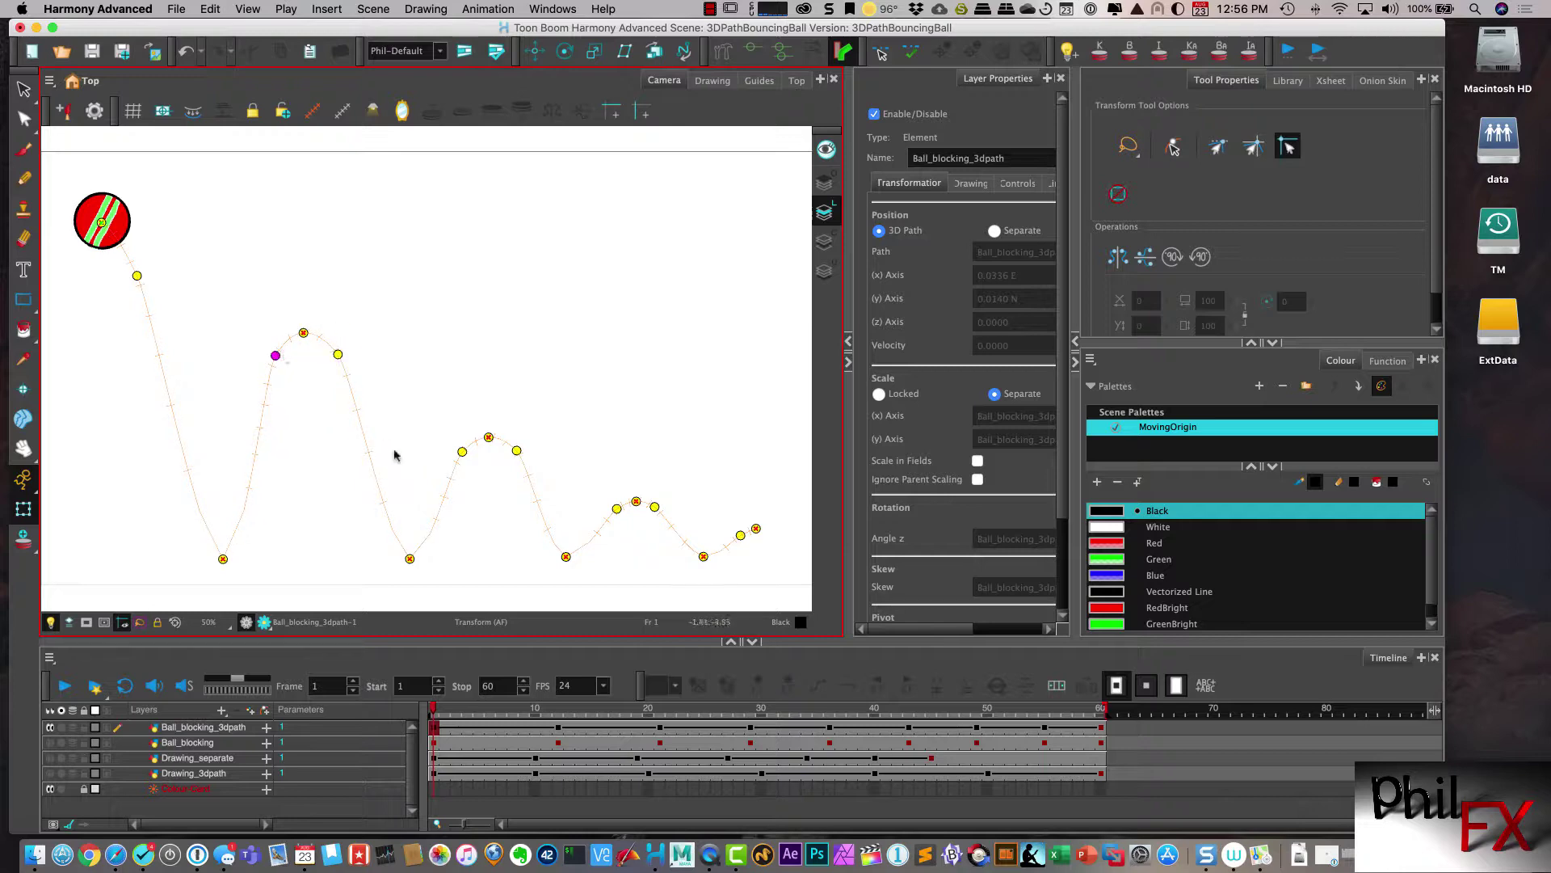
pyautogui.click(337, 356)
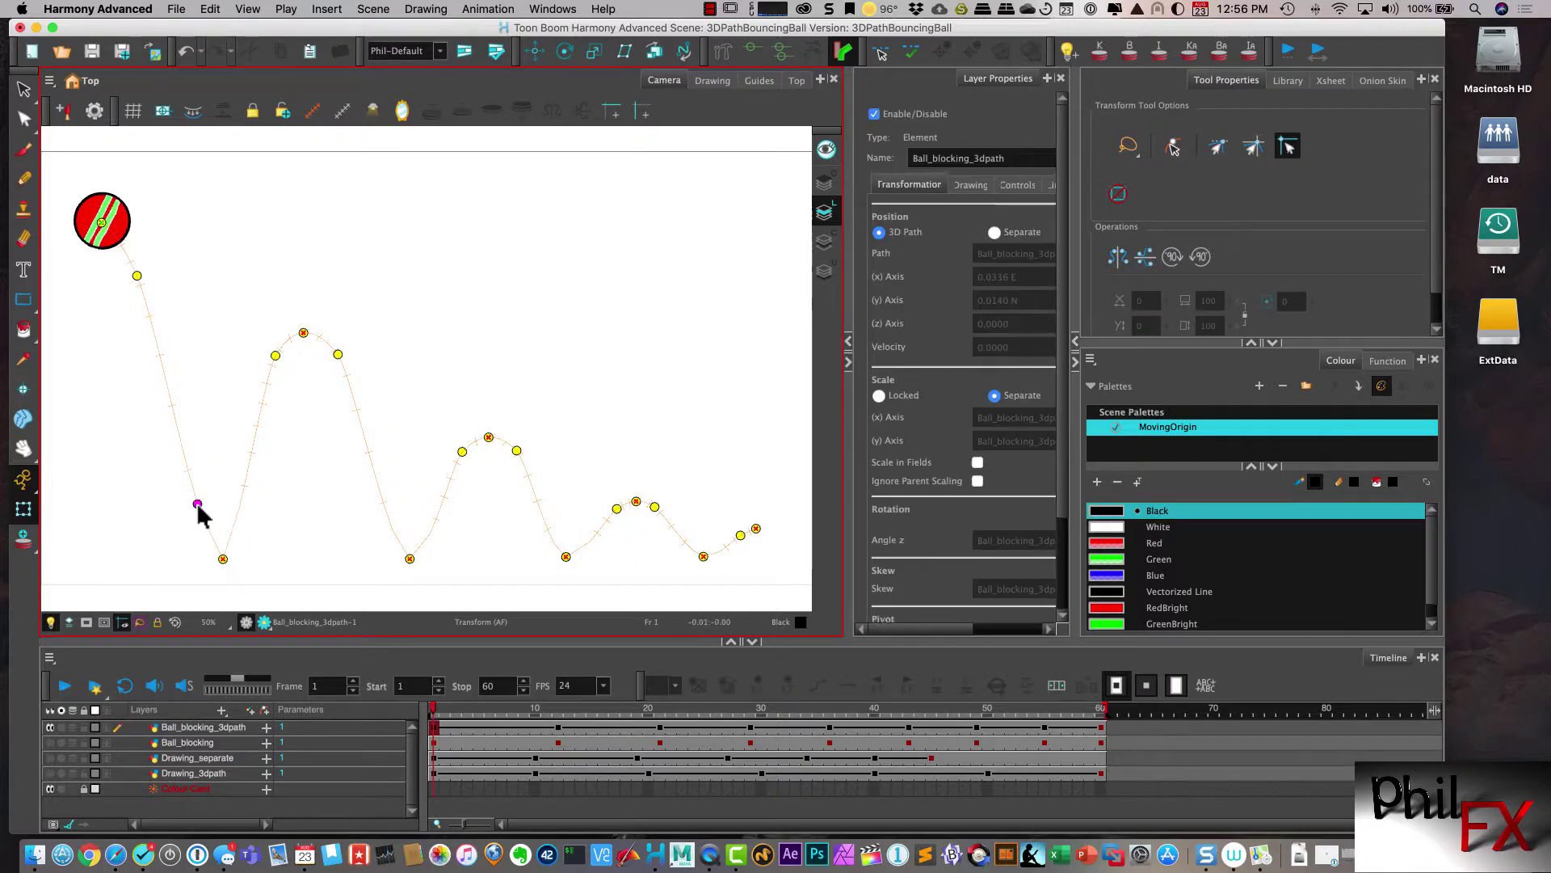
# - Add control points on either side of each of the four ground contacts
pyautogui.click(204, 501)
pyautogui.moveTo(204, 500); pyautogui.dragTo(204, 502)
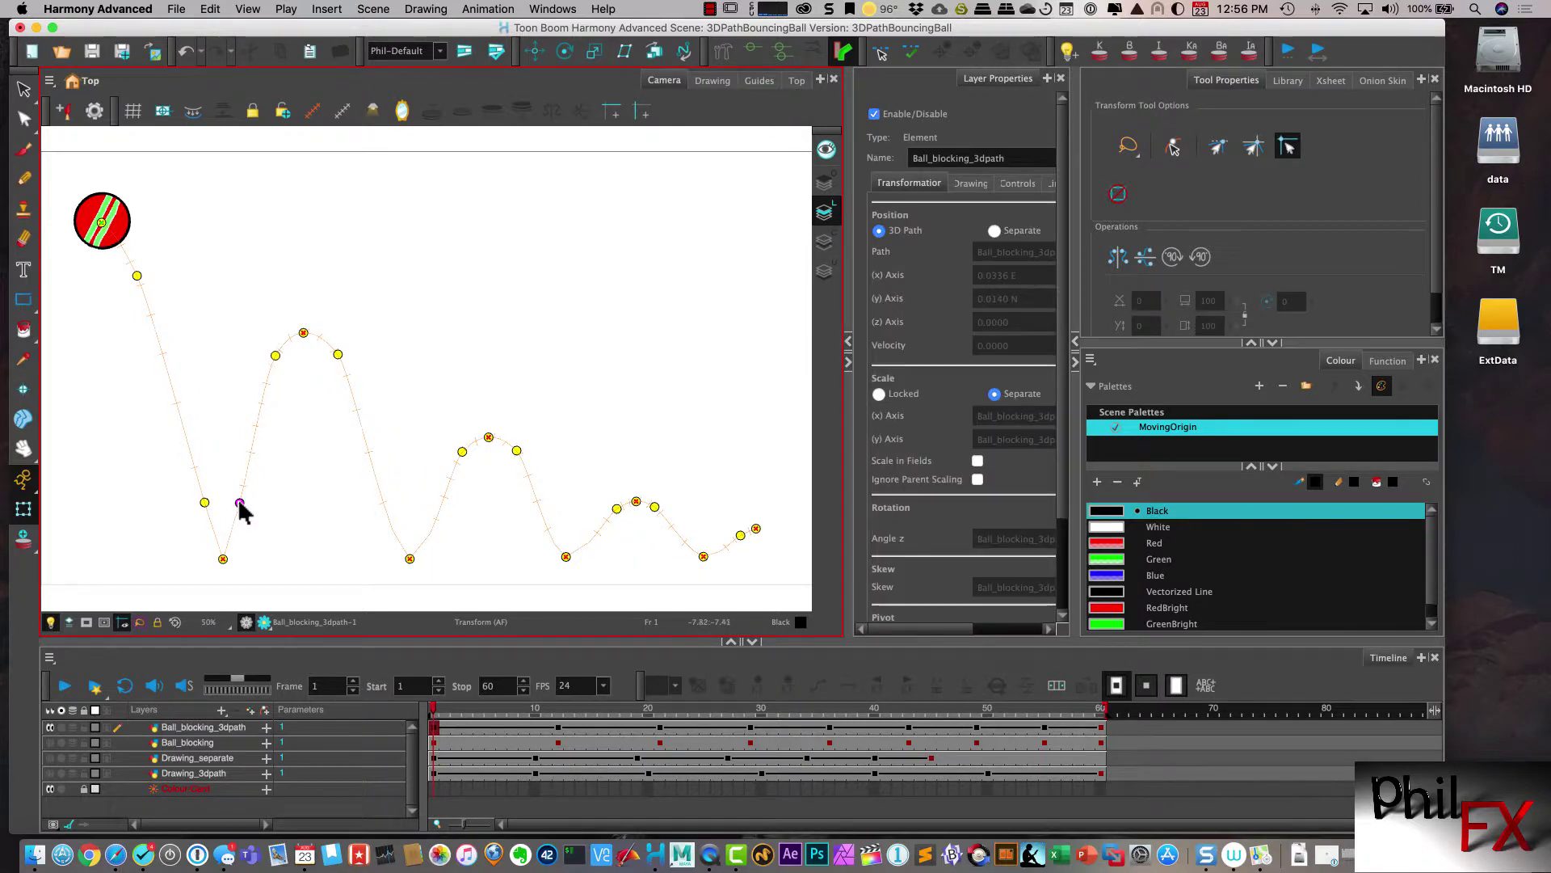
pyautogui.click(235, 500)
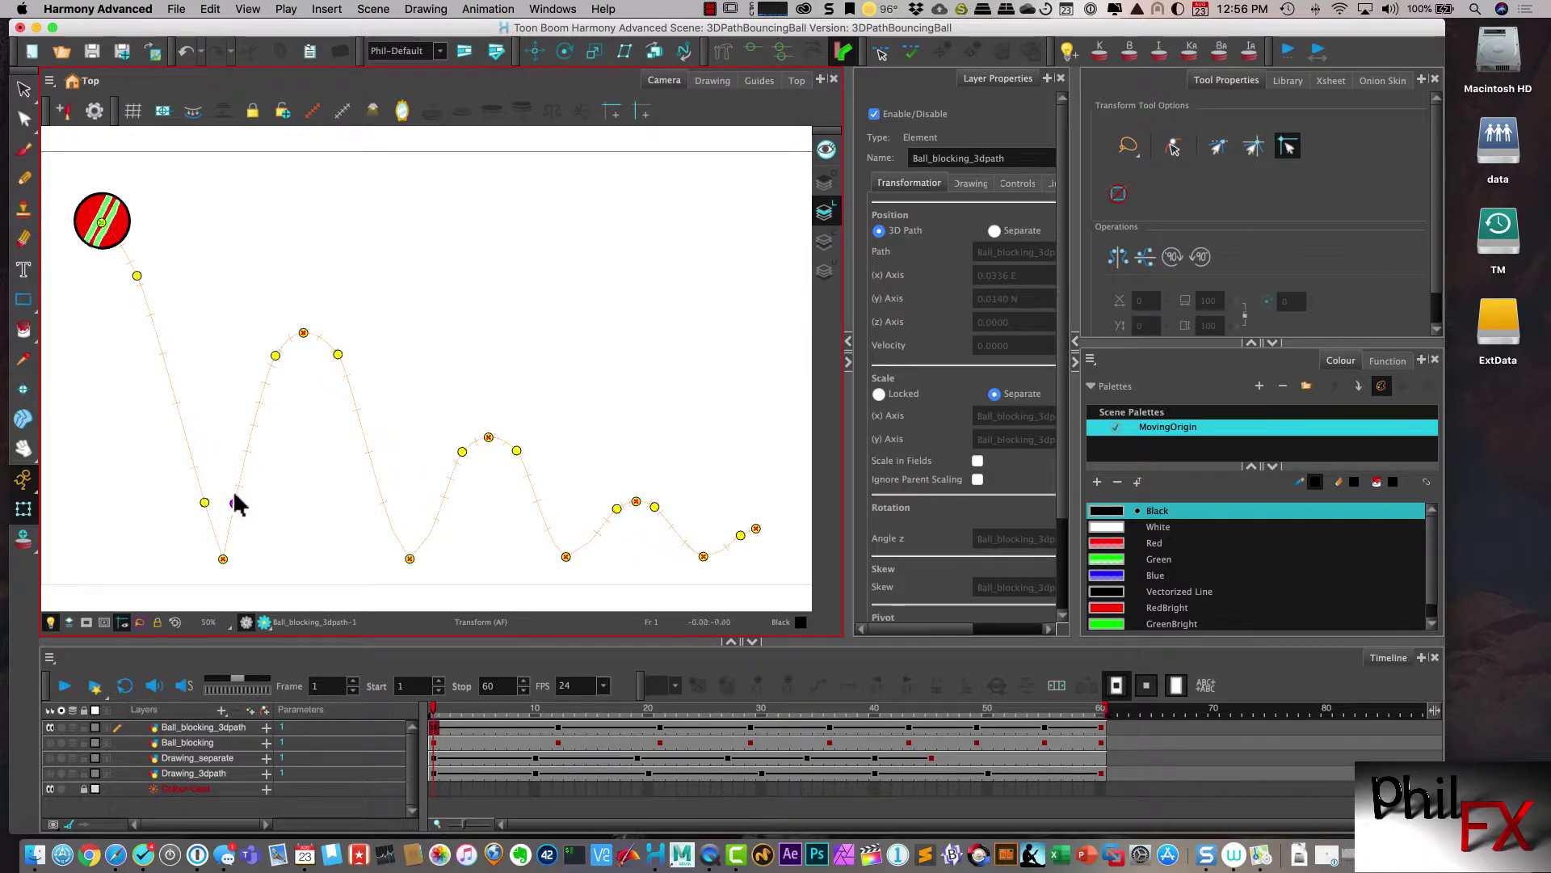
pyautogui.click(395, 514)
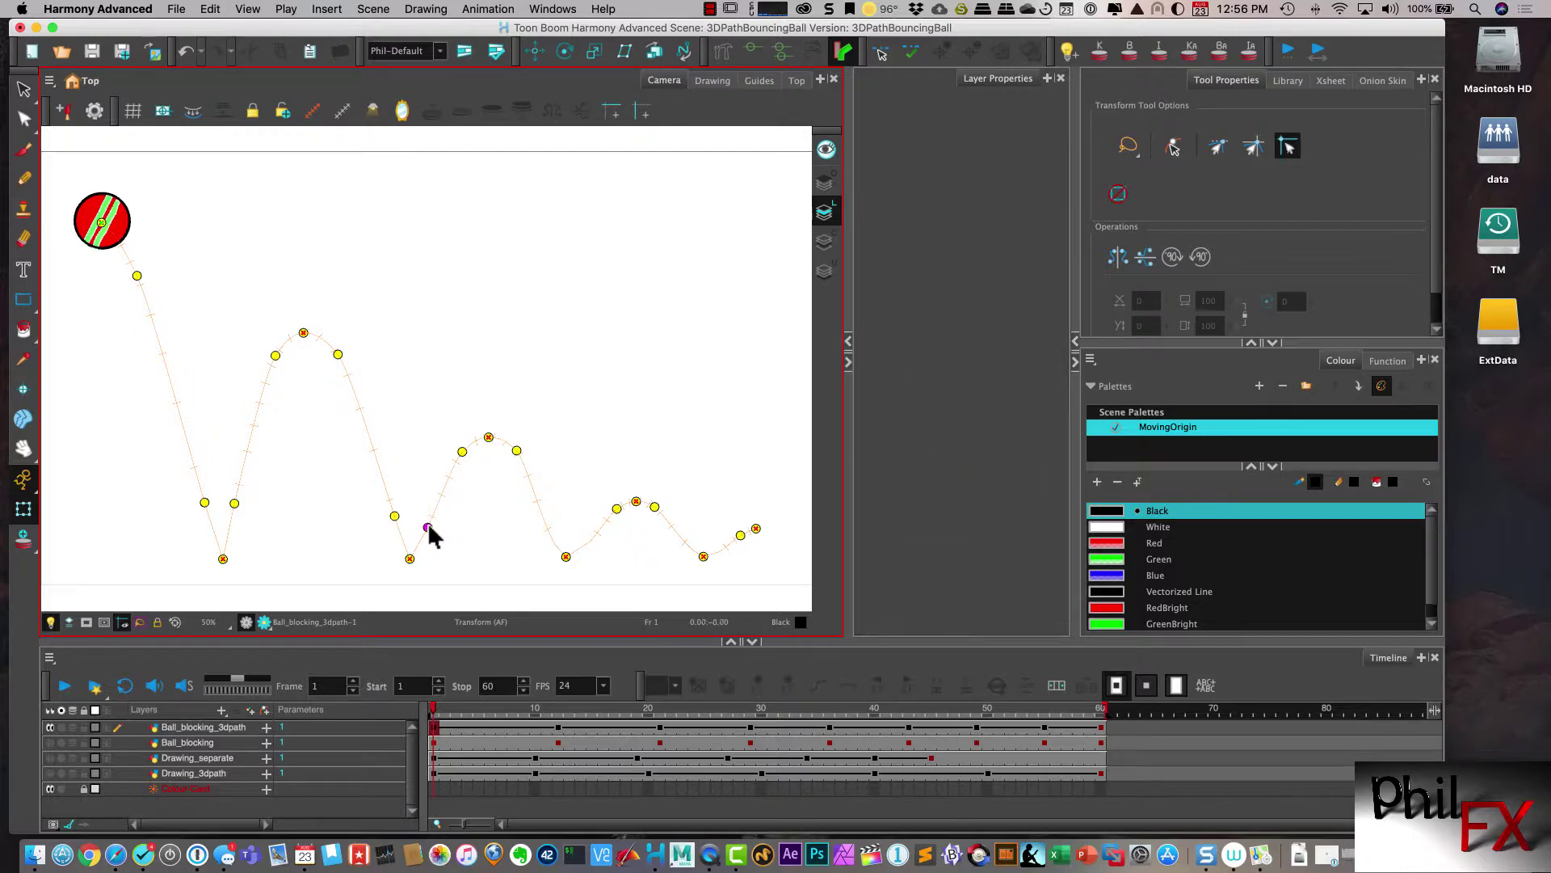
pyautogui.click(422, 524)
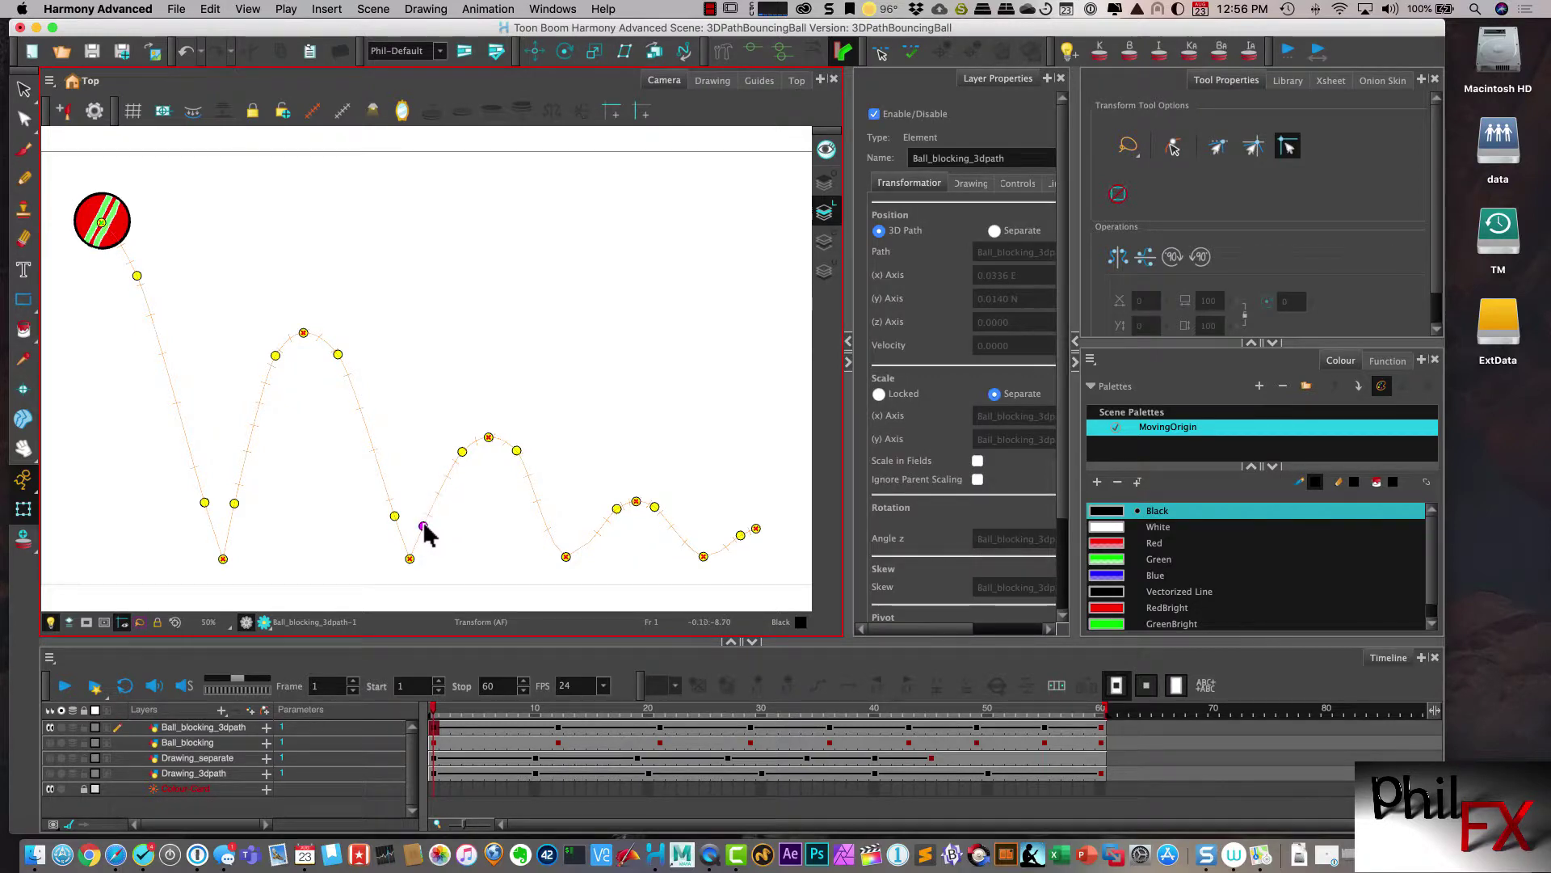
pyautogui.click(554, 527)
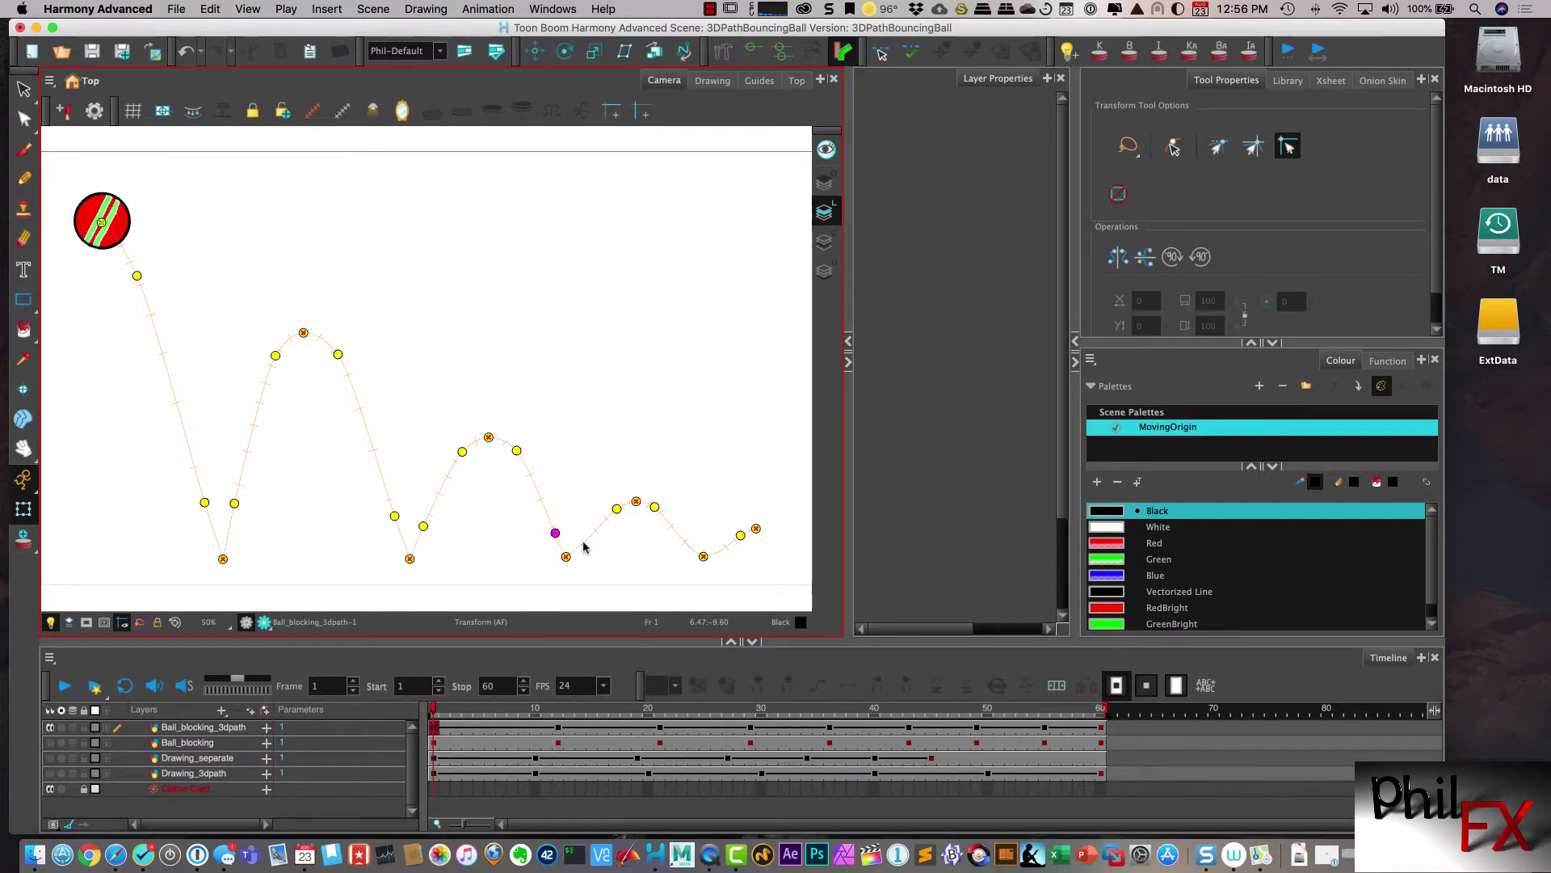
pyautogui.click(584, 542)
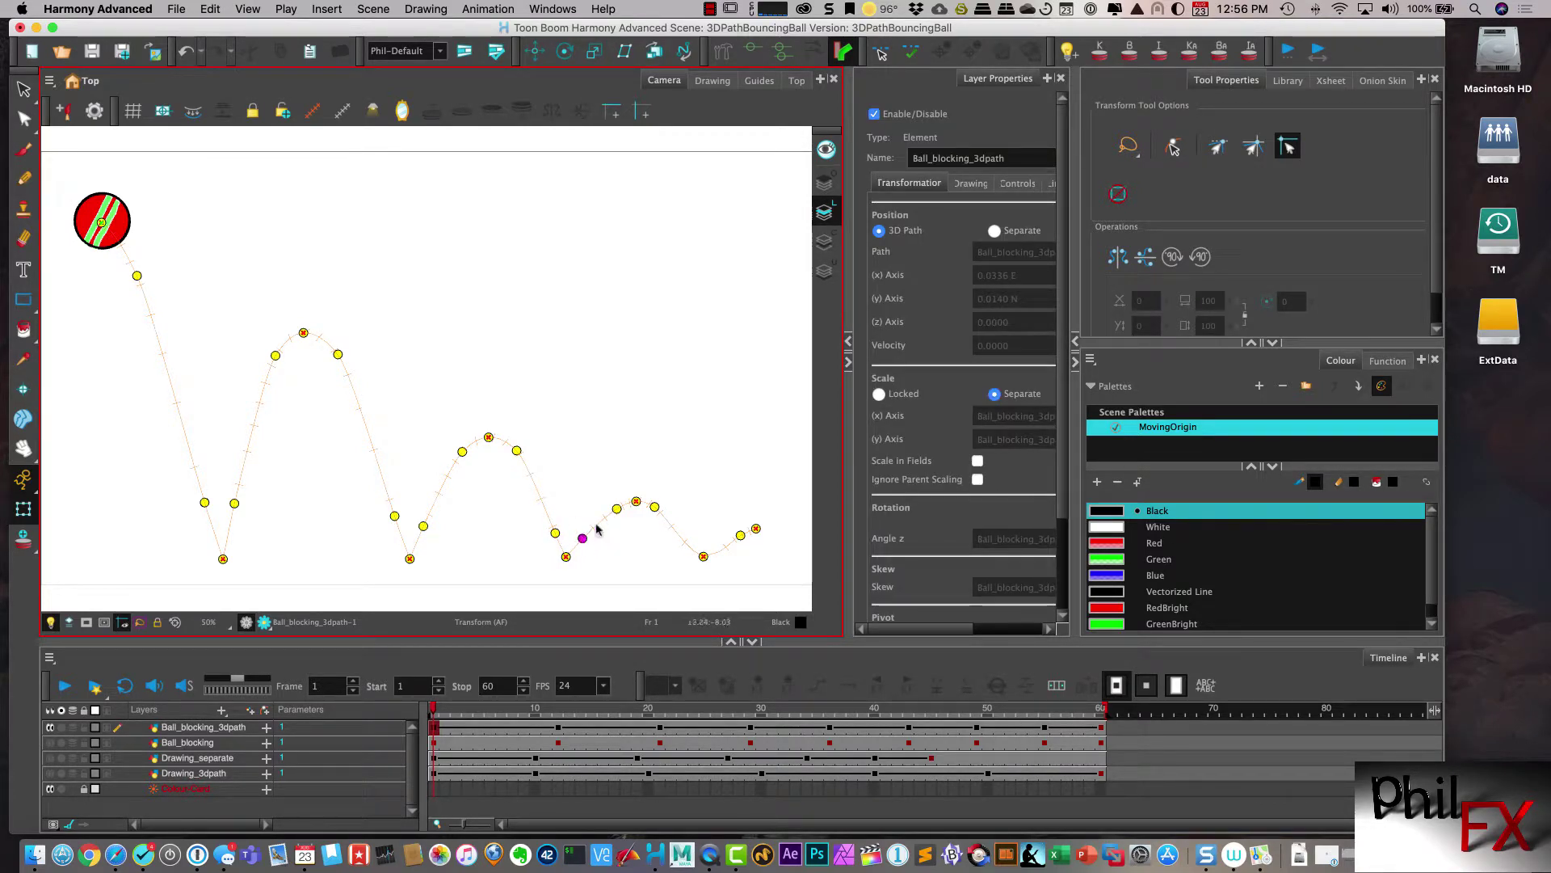
pyautogui.click(689, 539)
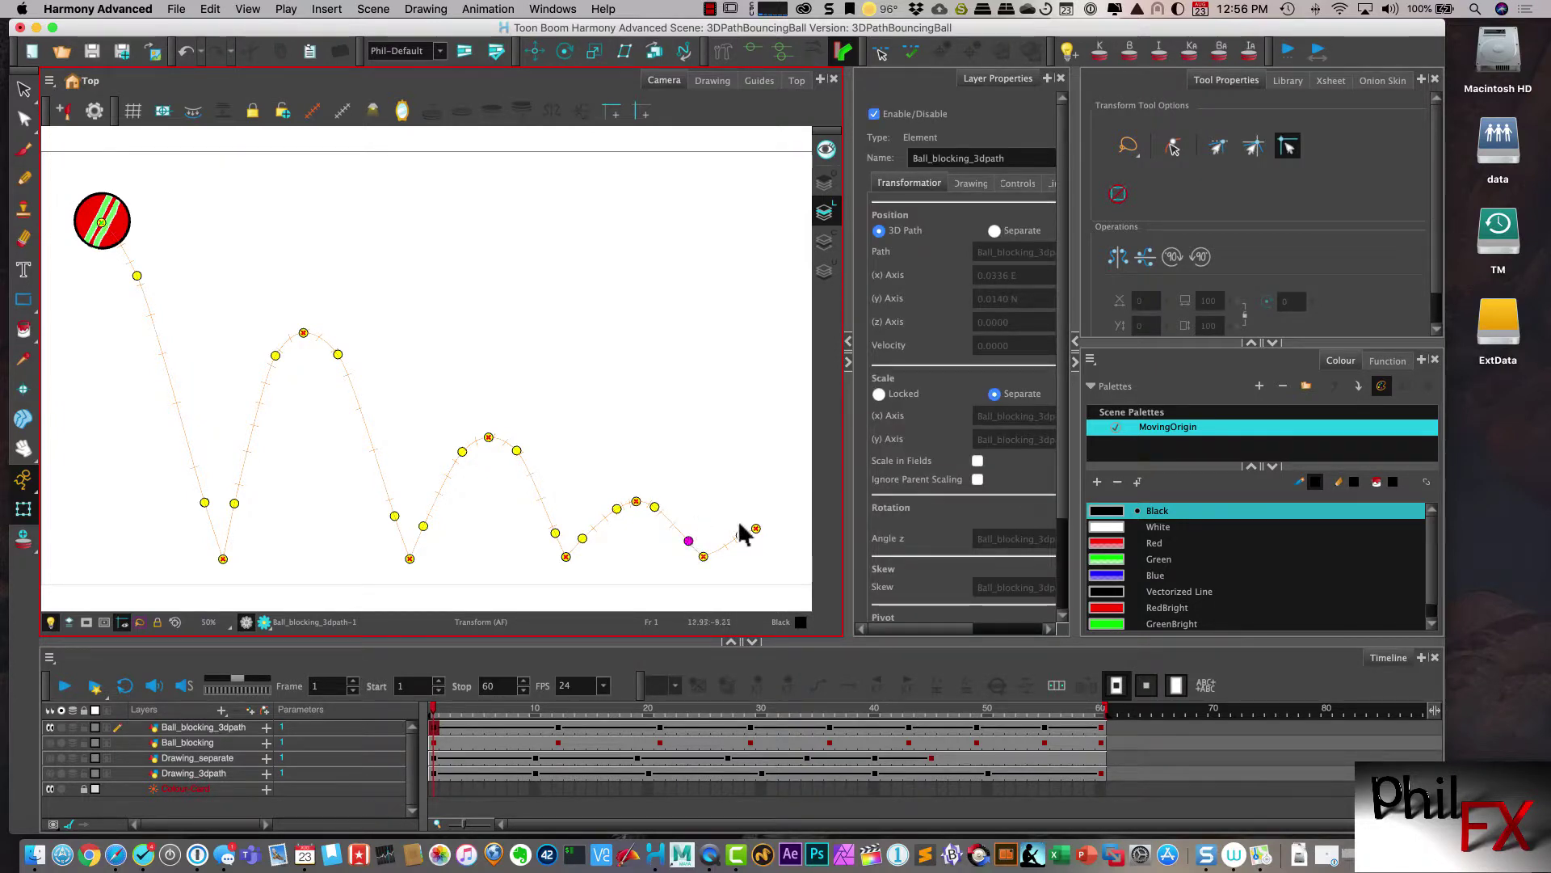
pyautogui.click(717, 546)
pyautogui.click(740, 535)
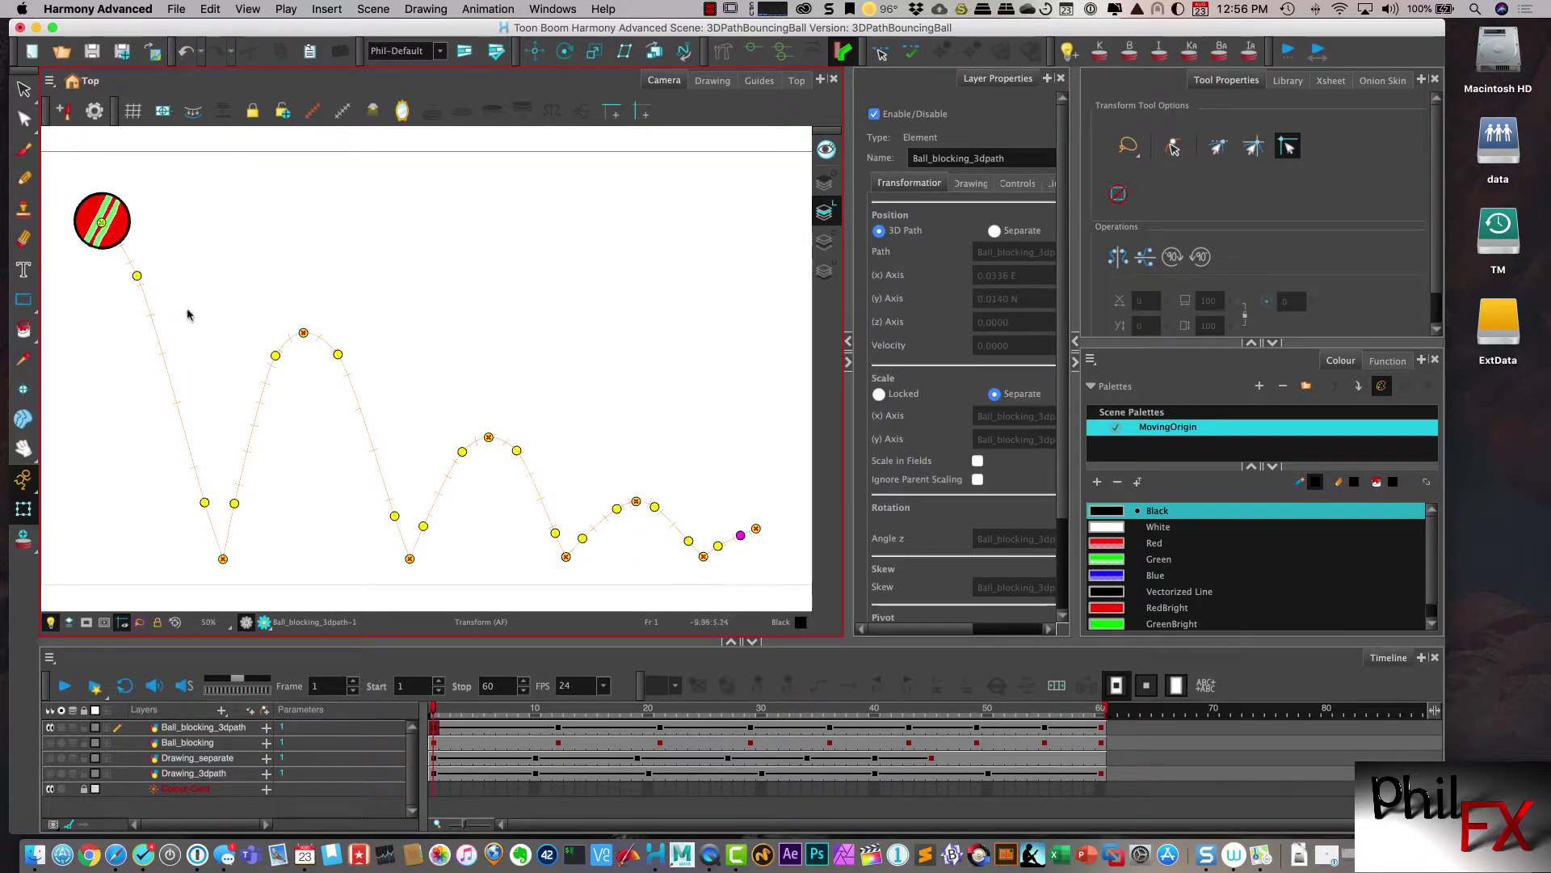
pyautogui.click(63, 687)
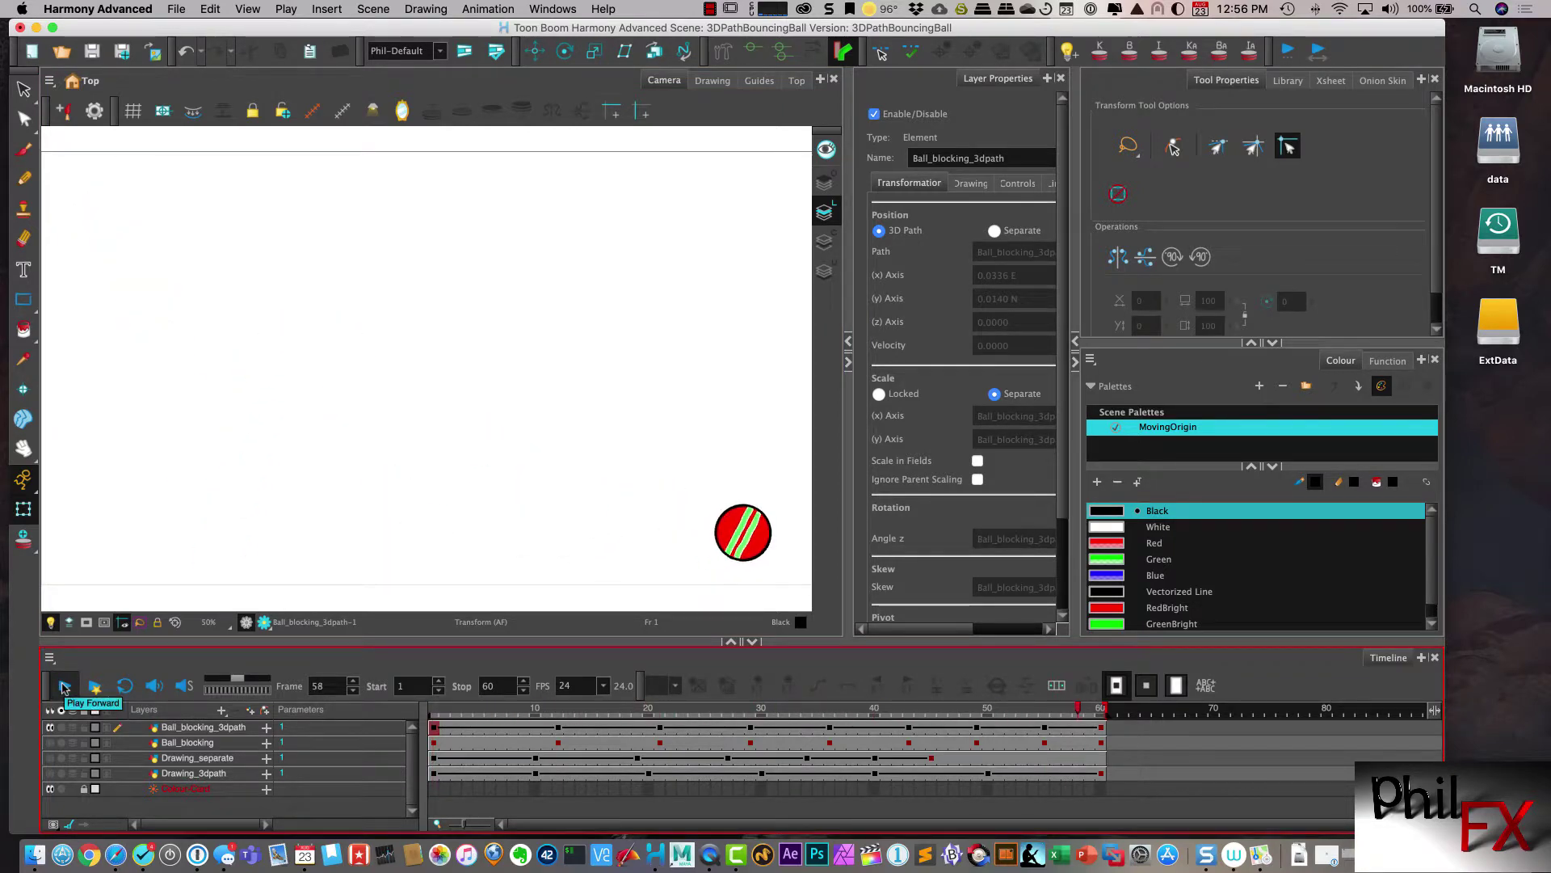
pyautogui.click(95, 689)
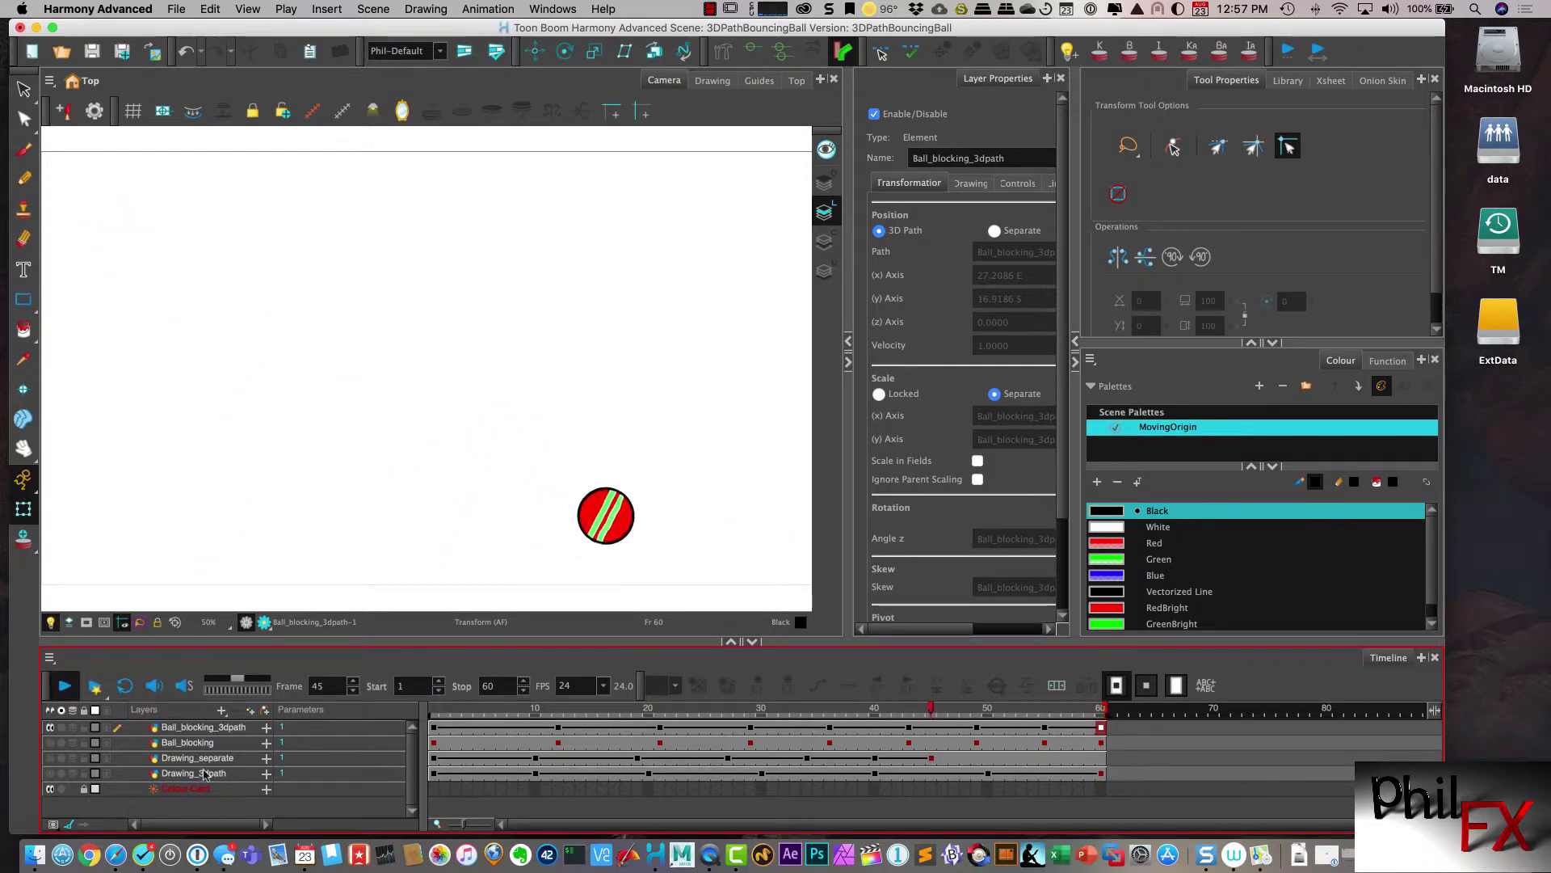
pyautogui.click(95, 688)
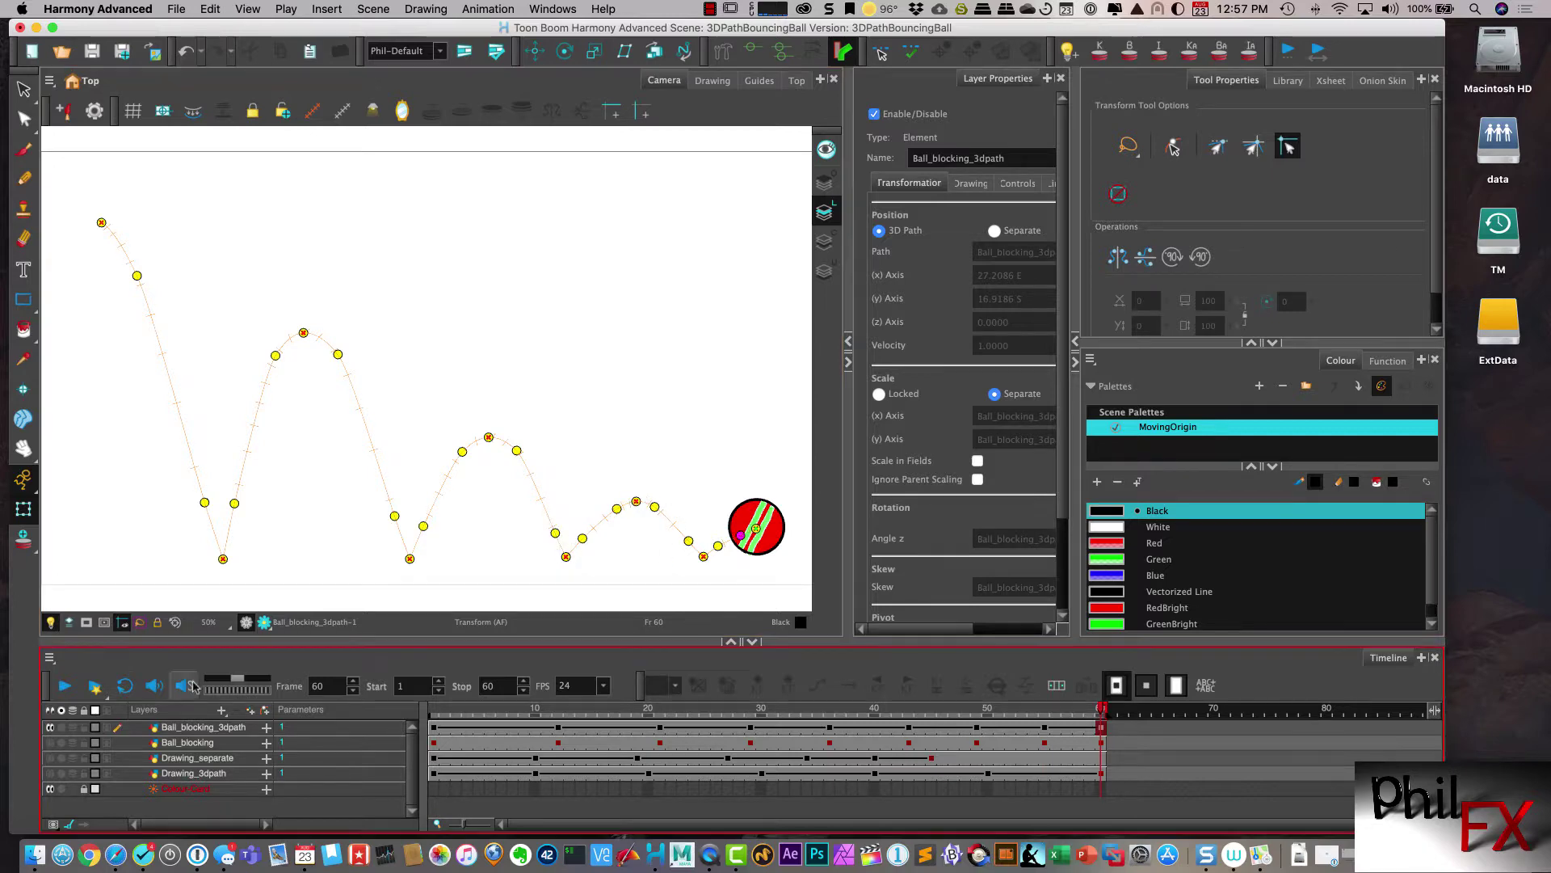
pyautogui.click(64, 685)
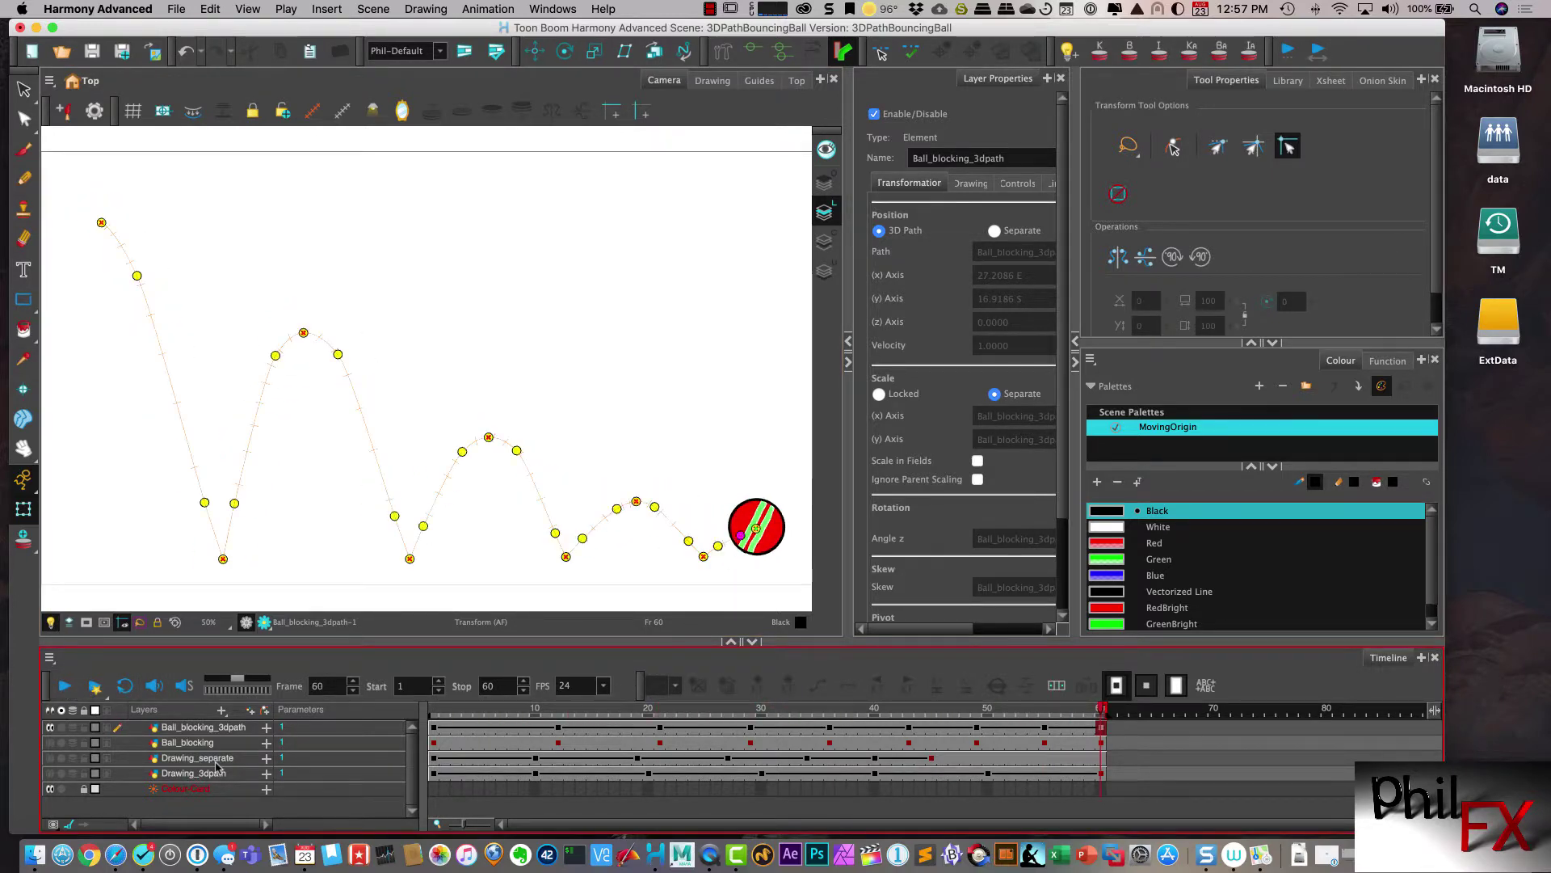
pyautogui.click(65, 685)
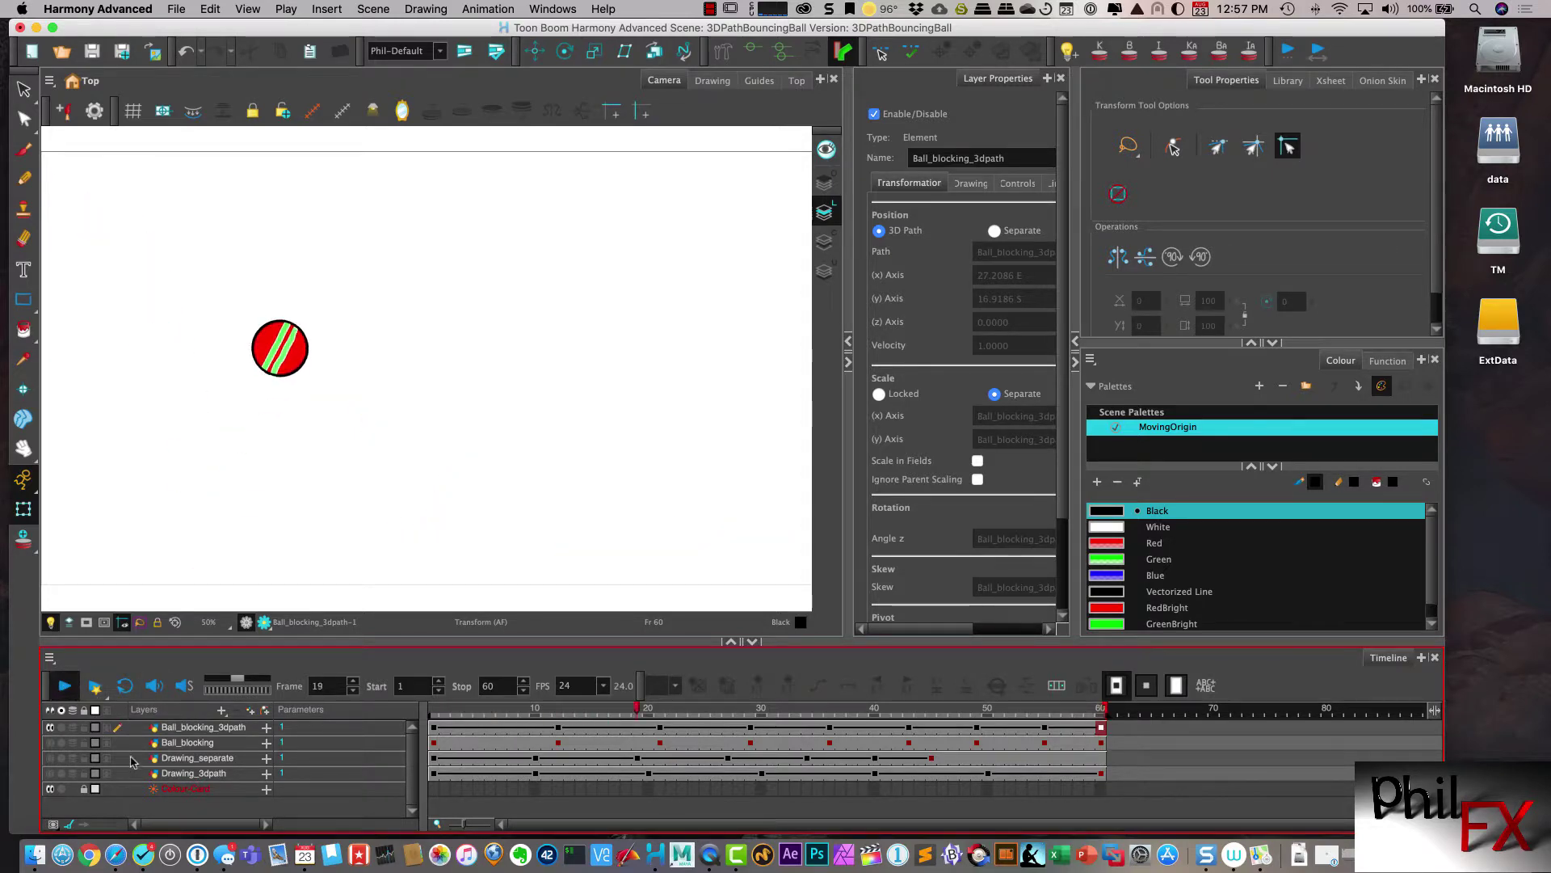
pyautogui.click(65, 685)
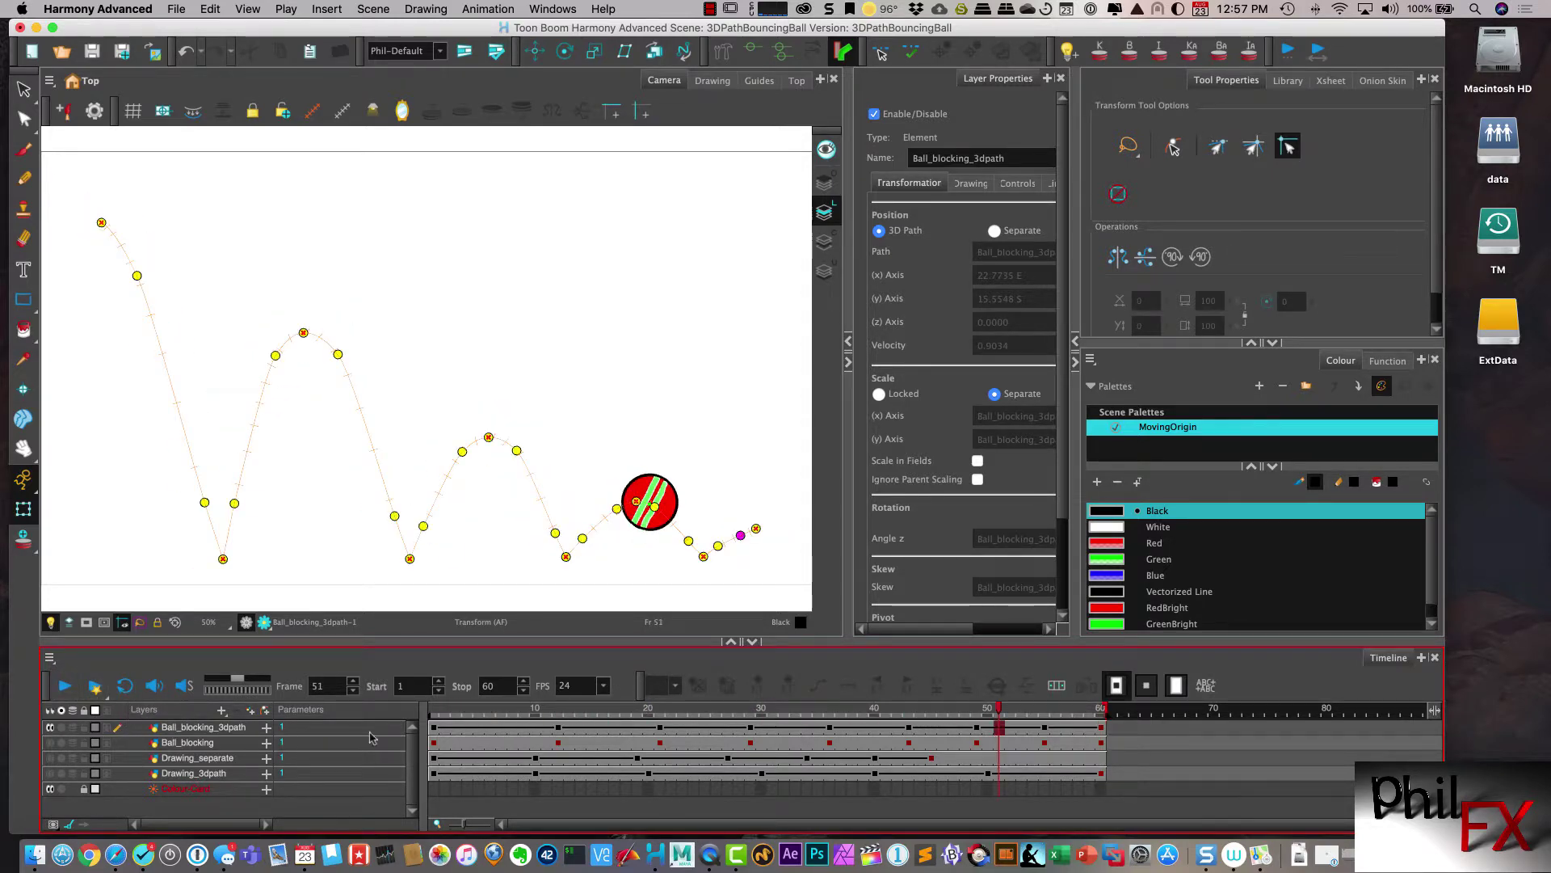
pyautogui.moveTo(997, 711); pyautogui.dragTo(425, 727)
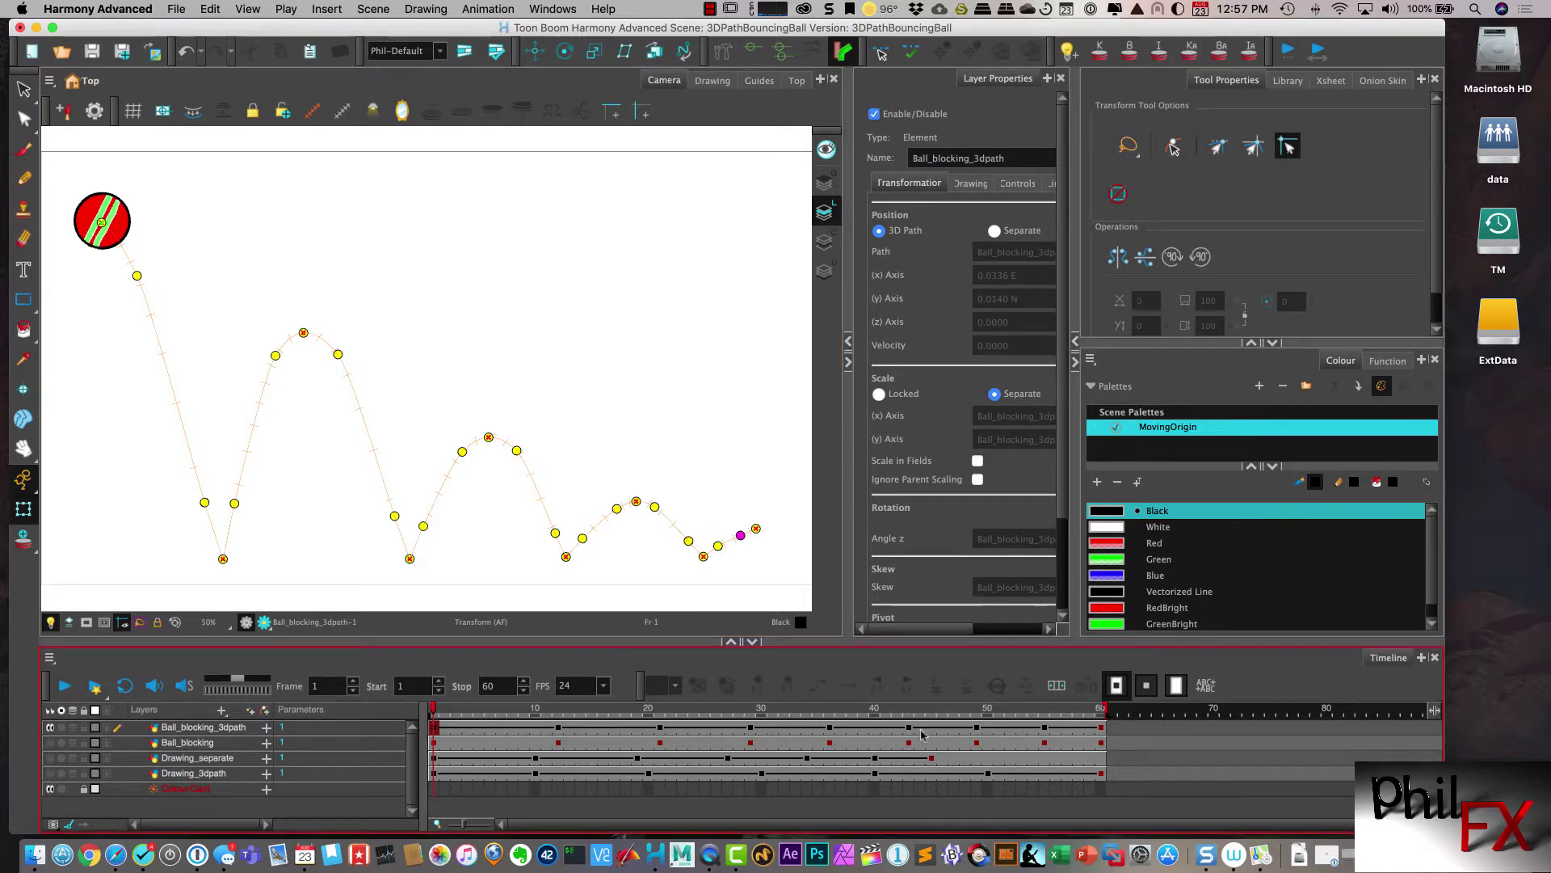
# - Open the ease editor for the ball's 3D path keyframes, reposition it, and apply frame 1's ease
pyautogui.click(209, 727)
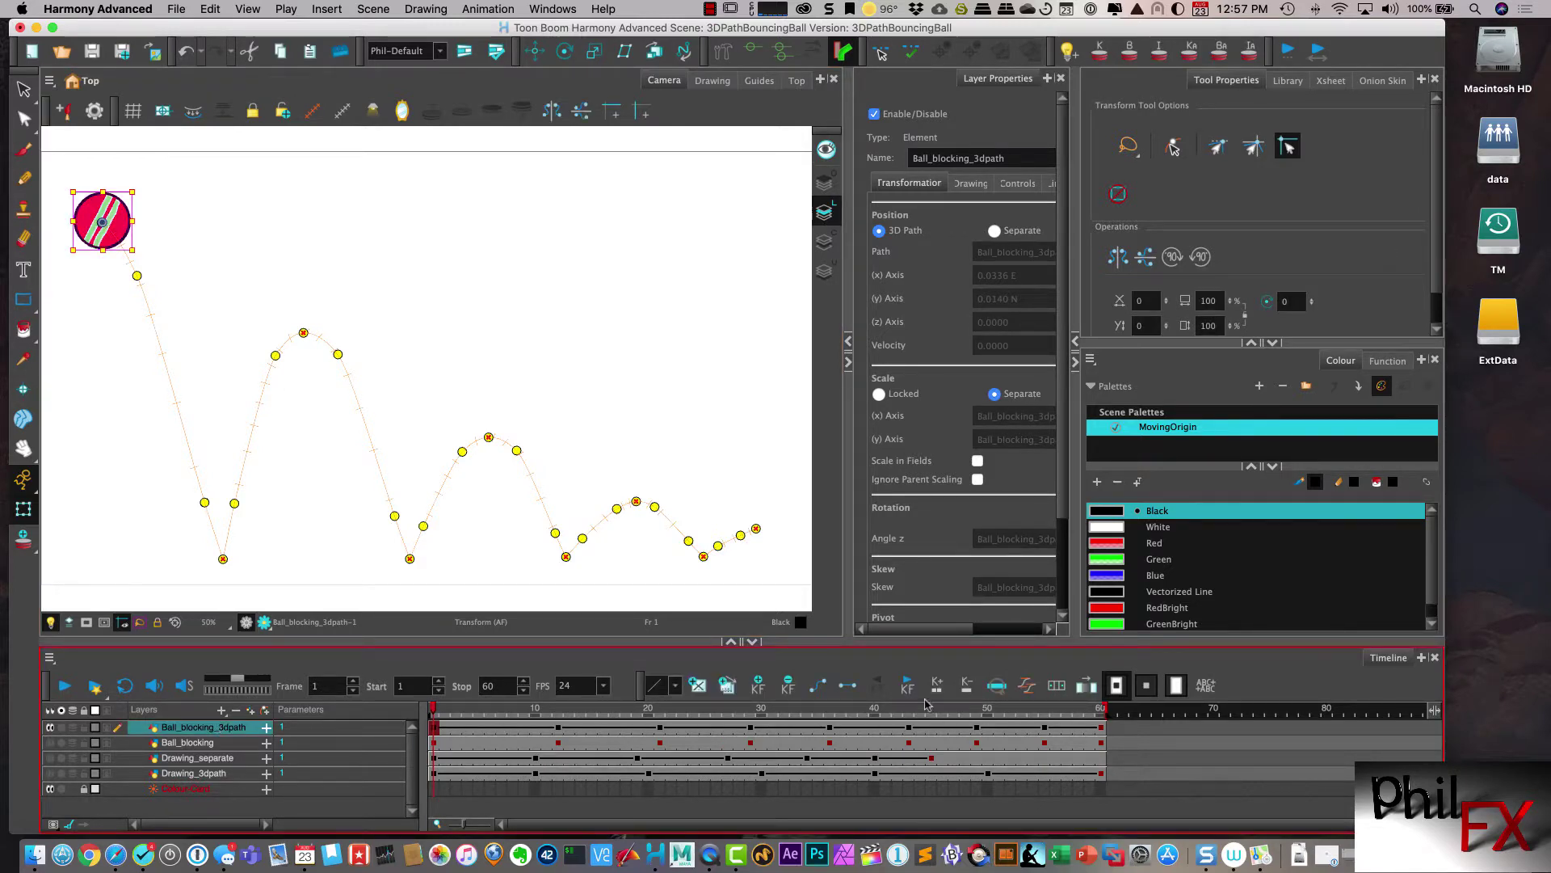
pyautogui.click(1027, 685)
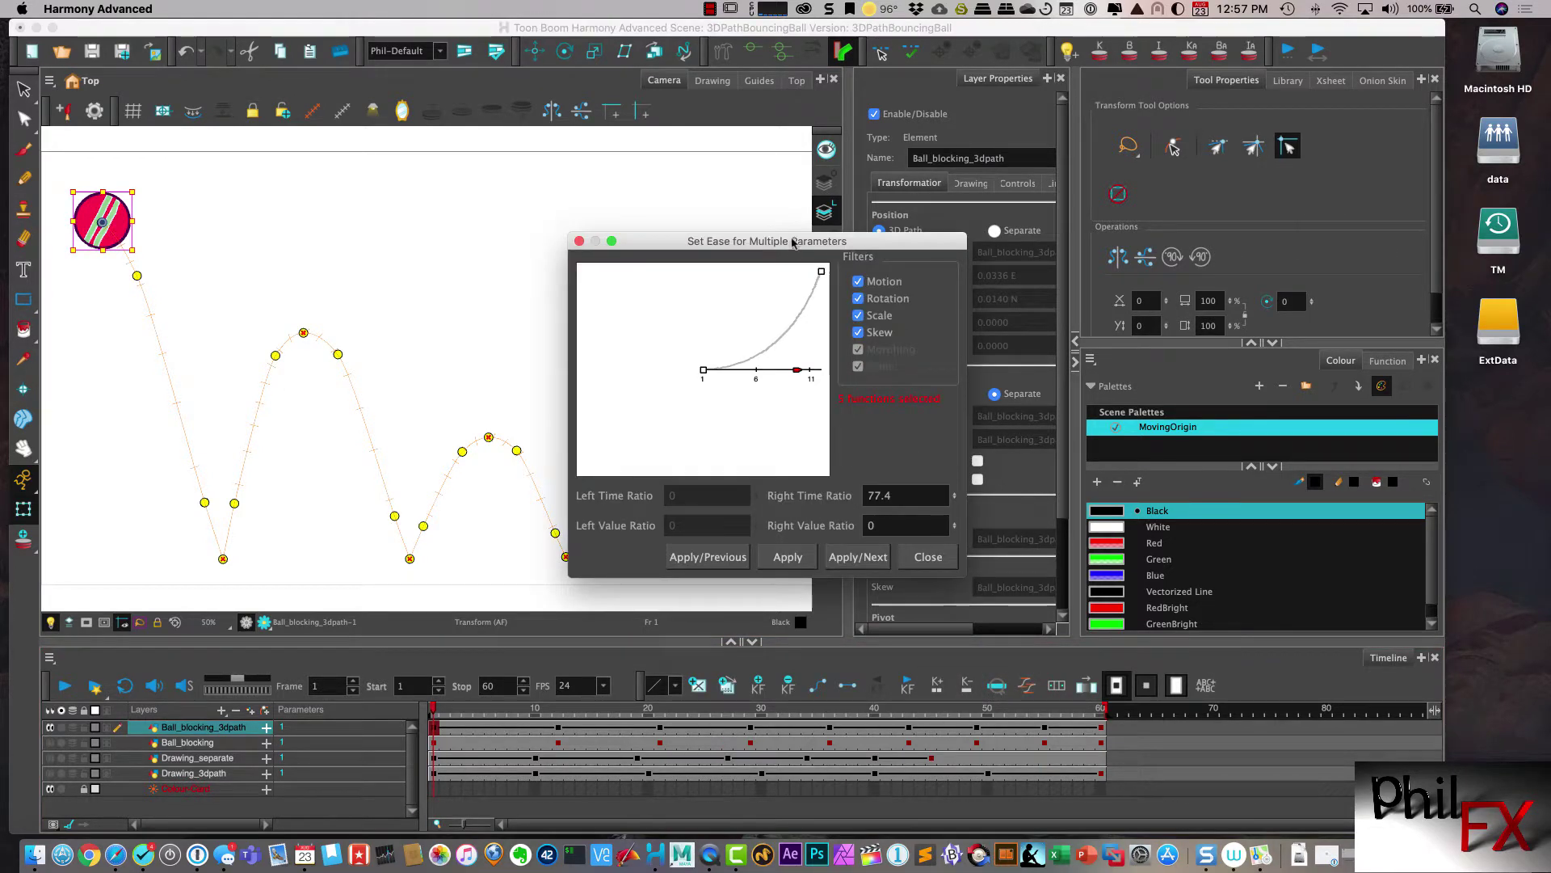
pyautogui.moveTo(788, 241); pyautogui.dragTo(752, 53)
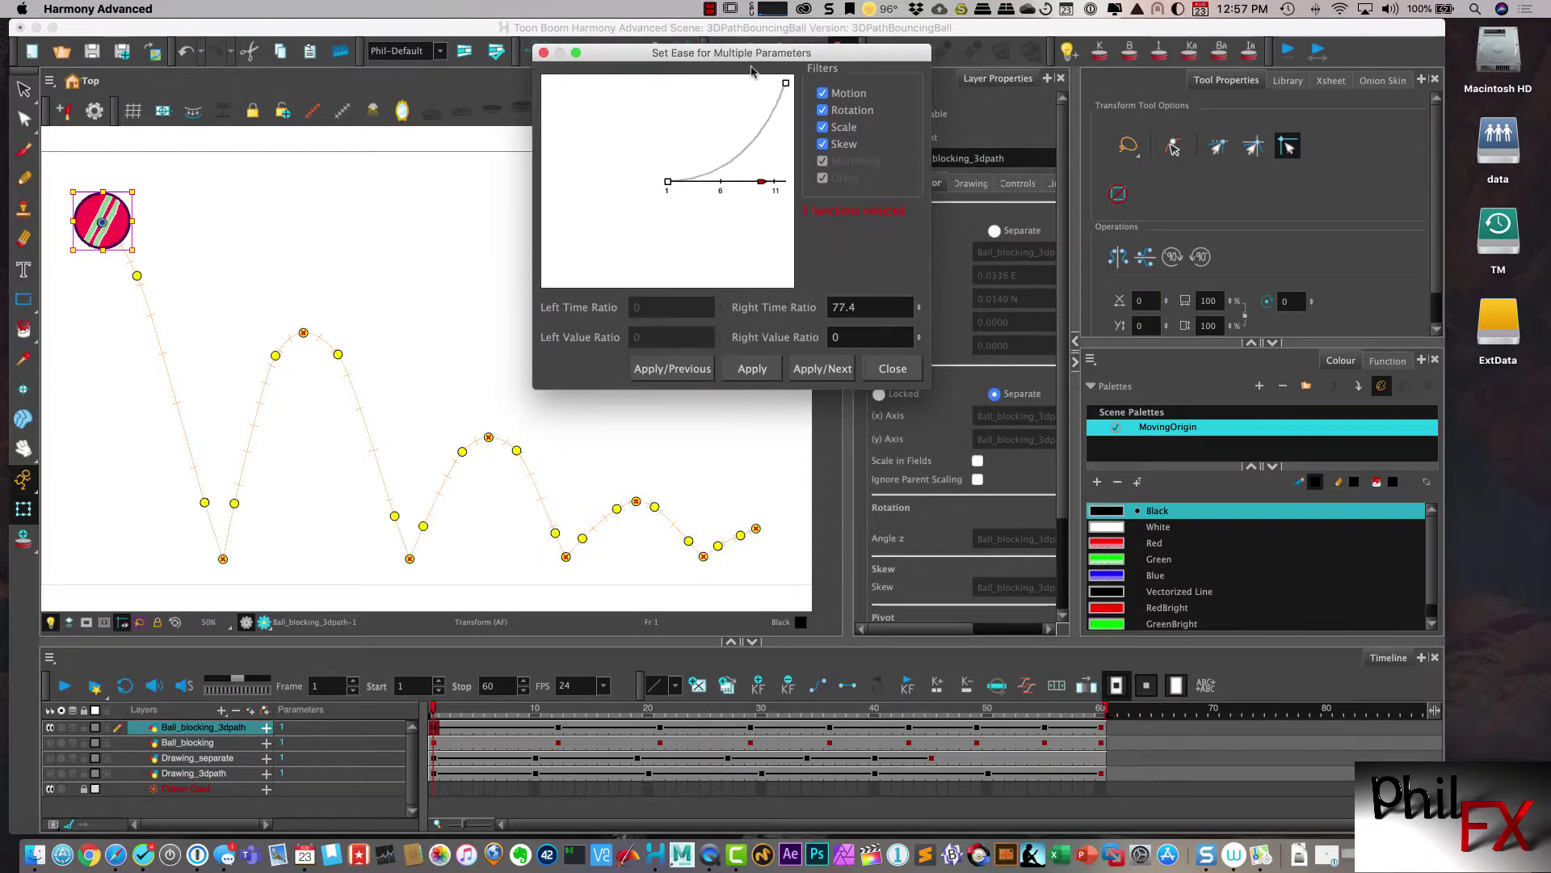
pyautogui.click(752, 368)
# - Steepen the frame 12 ease to a right value ratio of 59.02, then advance to frame 21
pyautogui.click(825, 370)
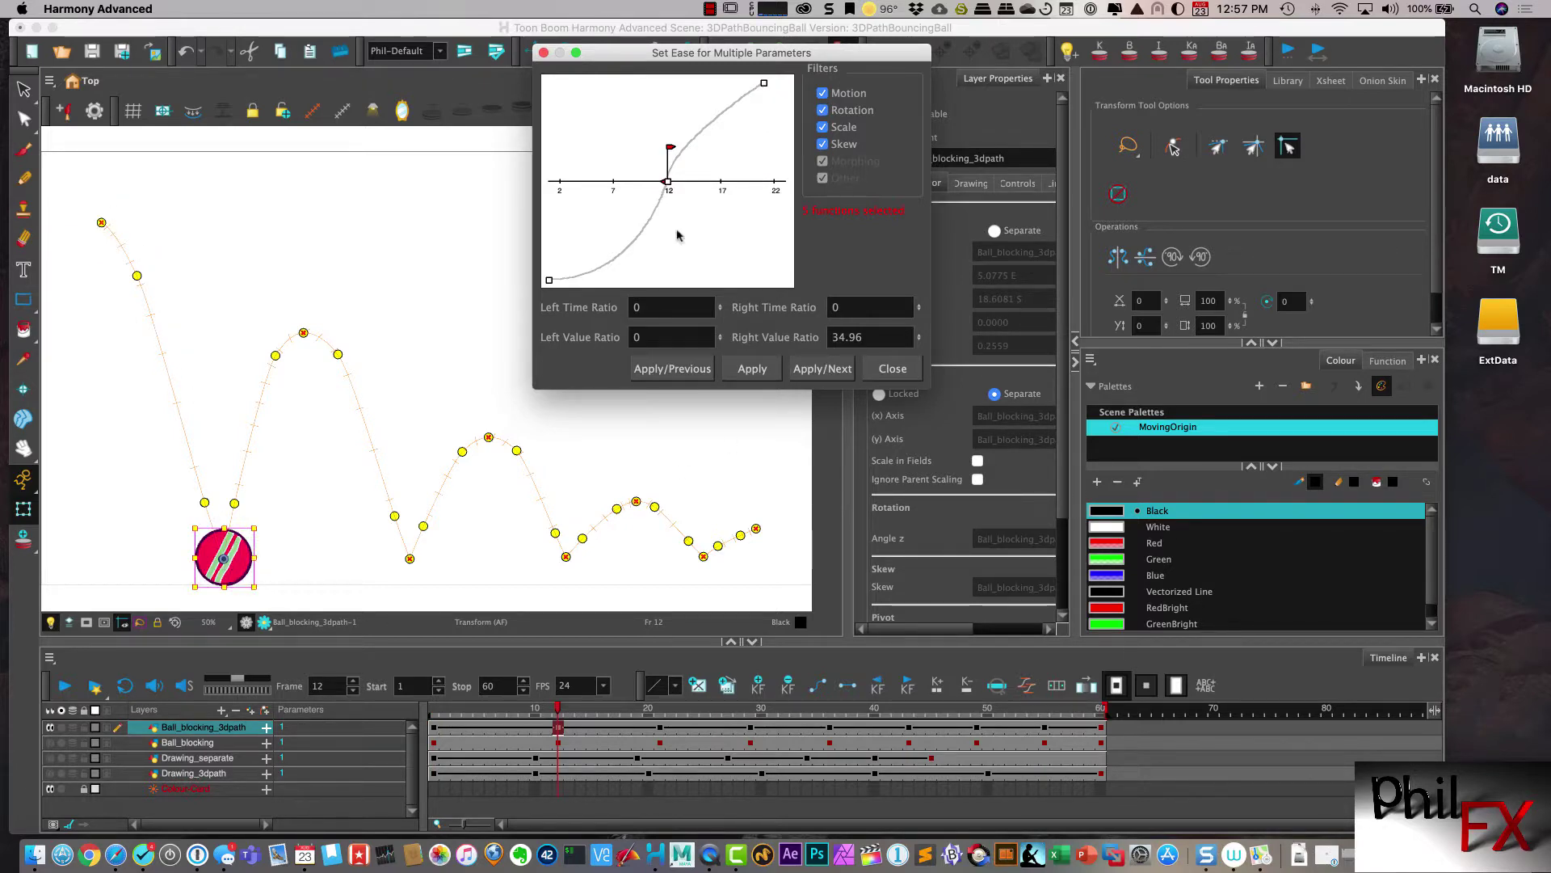
pyautogui.moveTo(672, 150); pyautogui.dragTo(670, 138)
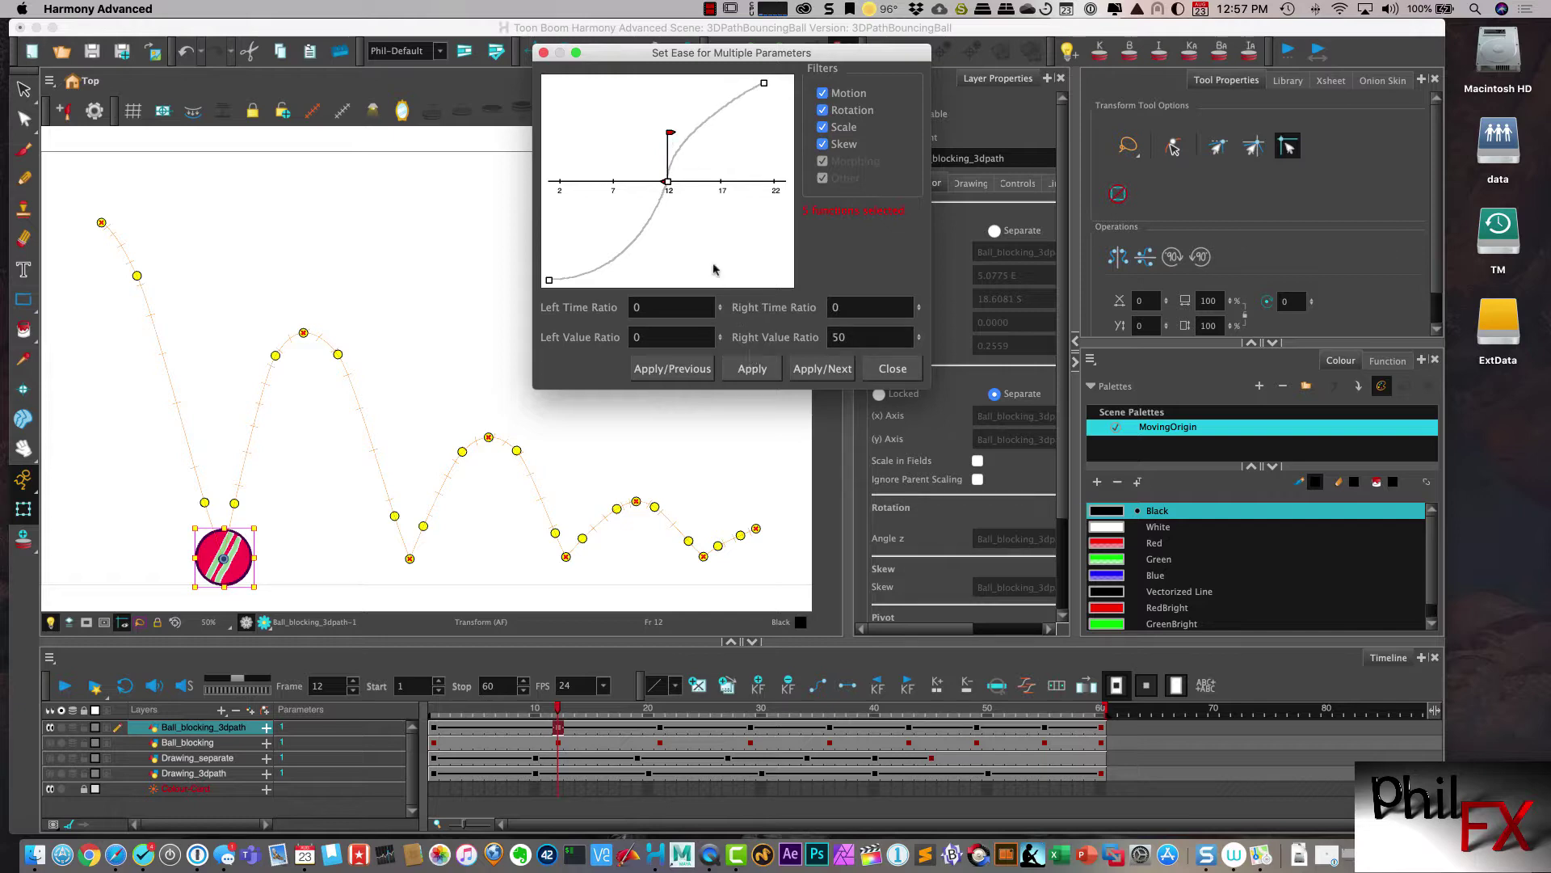
pyautogui.moveTo(670, 132); pyautogui.dragTo(668, 127)
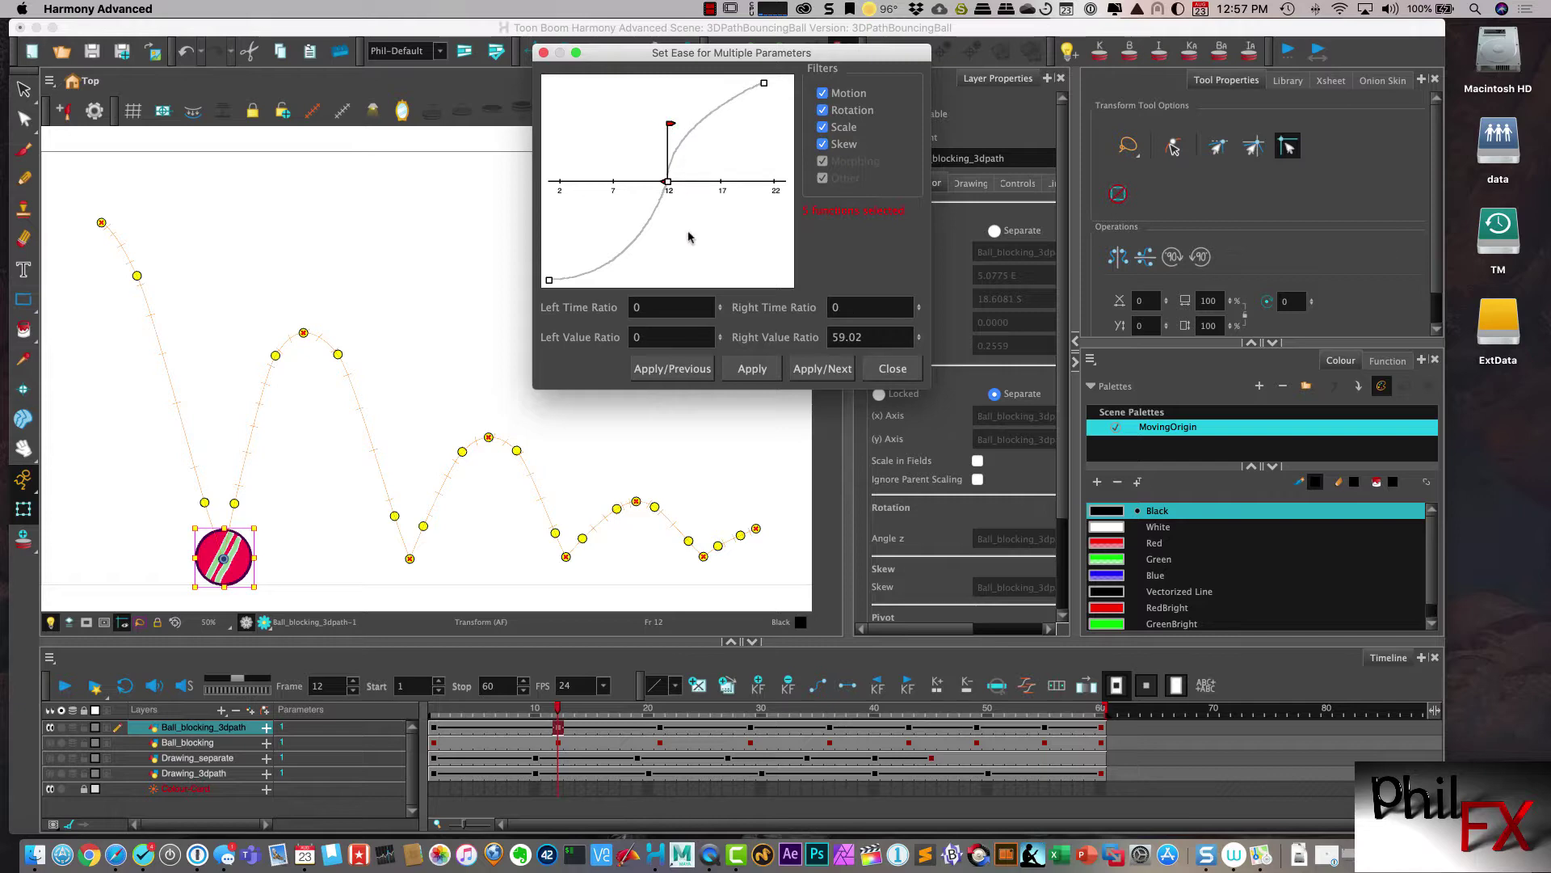
pyautogui.click(742, 370)
pyautogui.click(829, 371)
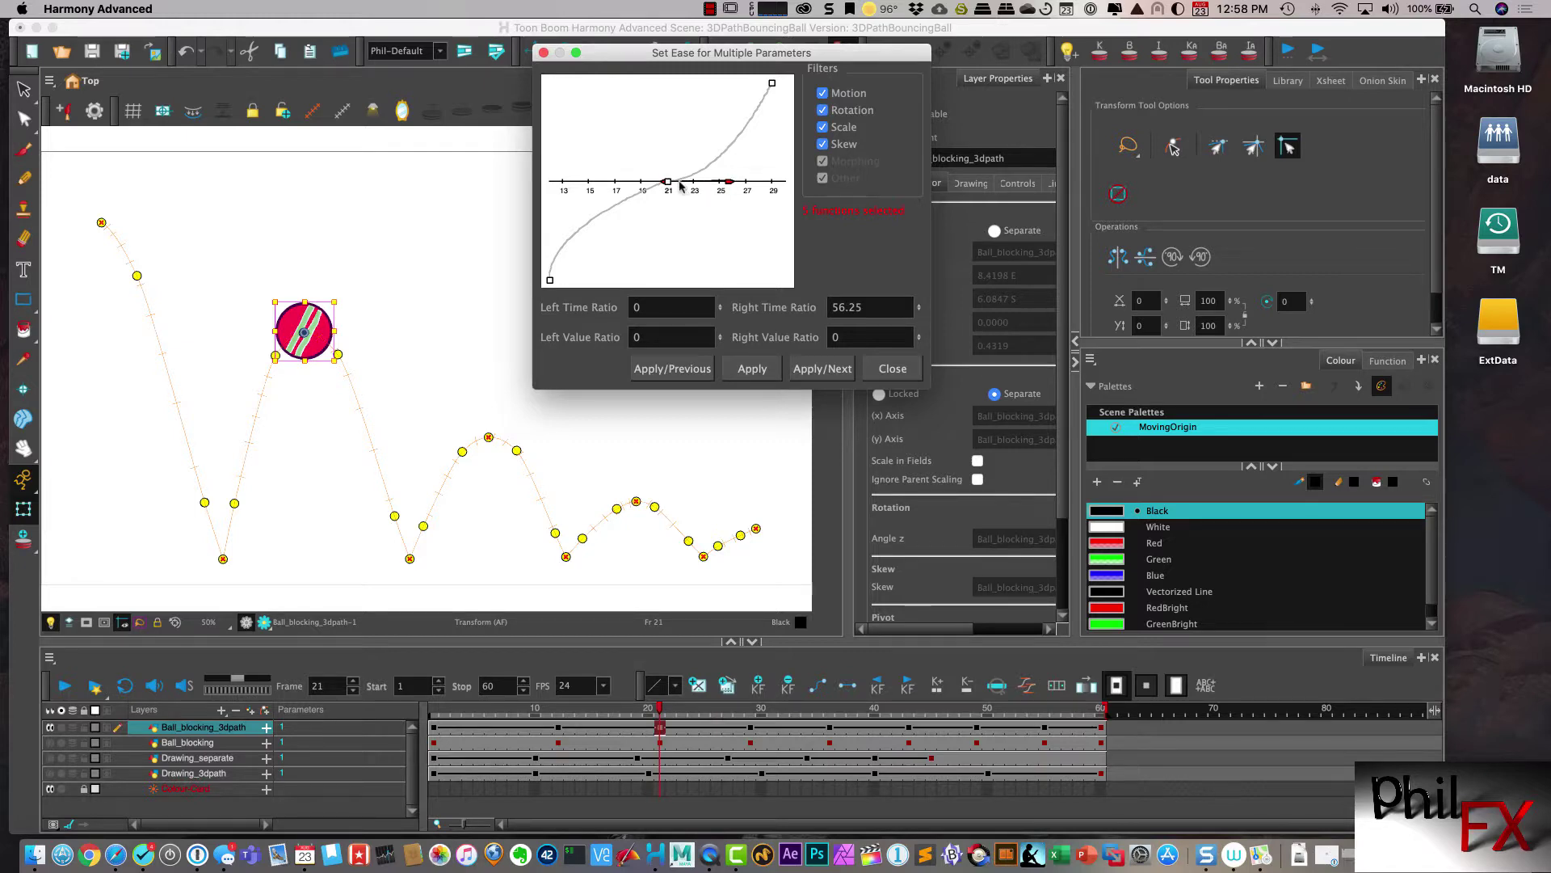
# - Shorten and flatten the frame 21 ease timing handle and apply it
pyautogui.moveTo(728, 184); pyautogui.dragTo(714, 183)
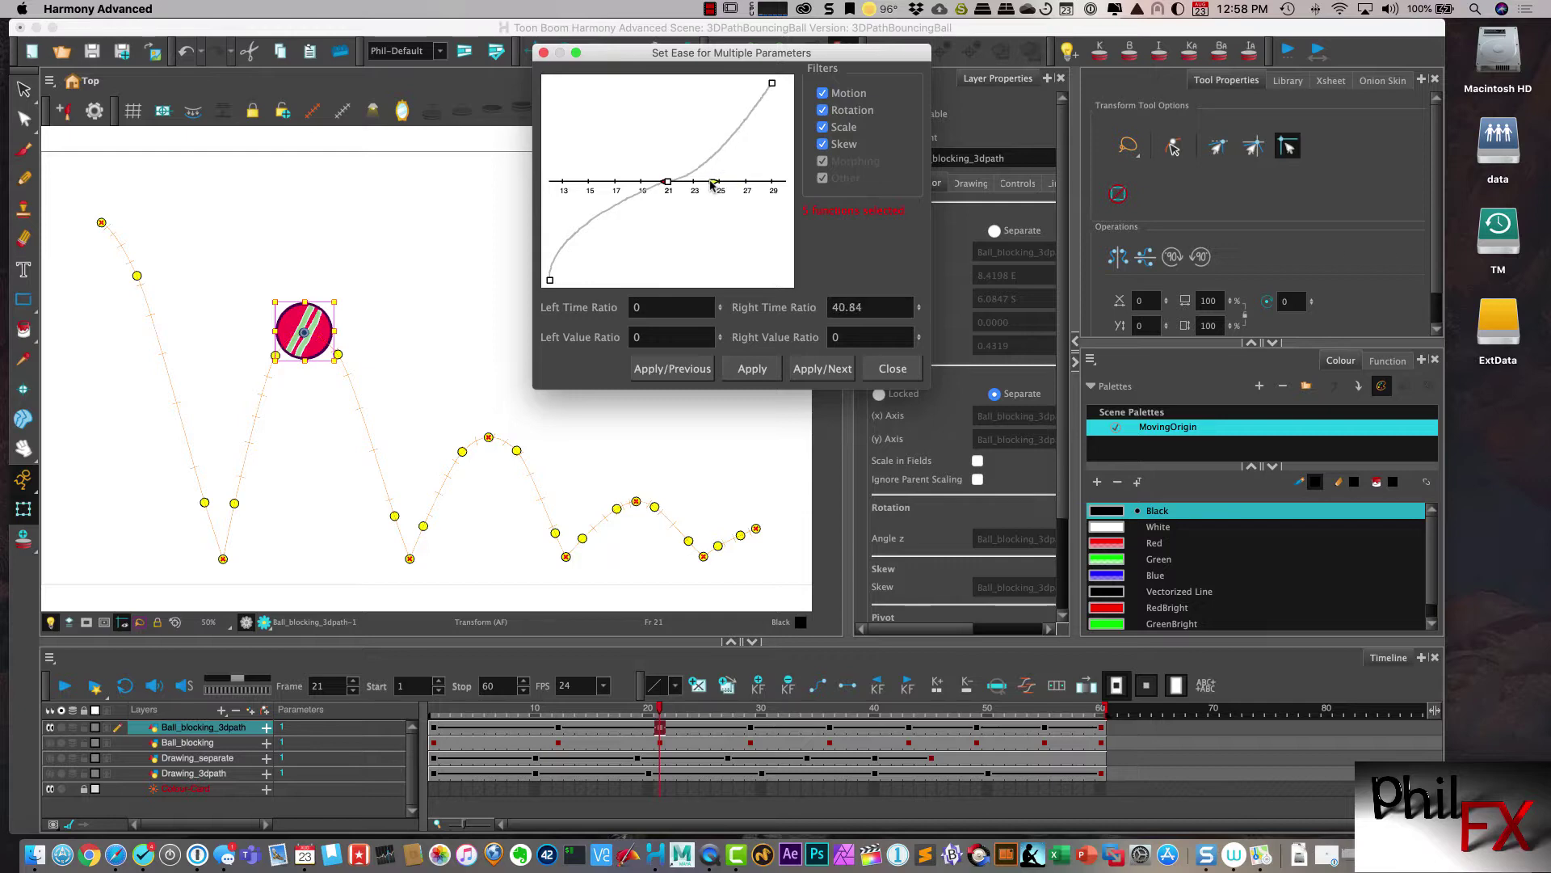
pyautogui.click(751, 370)
pyautogui.moveTo(711, 184); pyautogui.dragTo(707, 185)
pyautogui.click(752, 370)
pyautogui.click(807, 368)
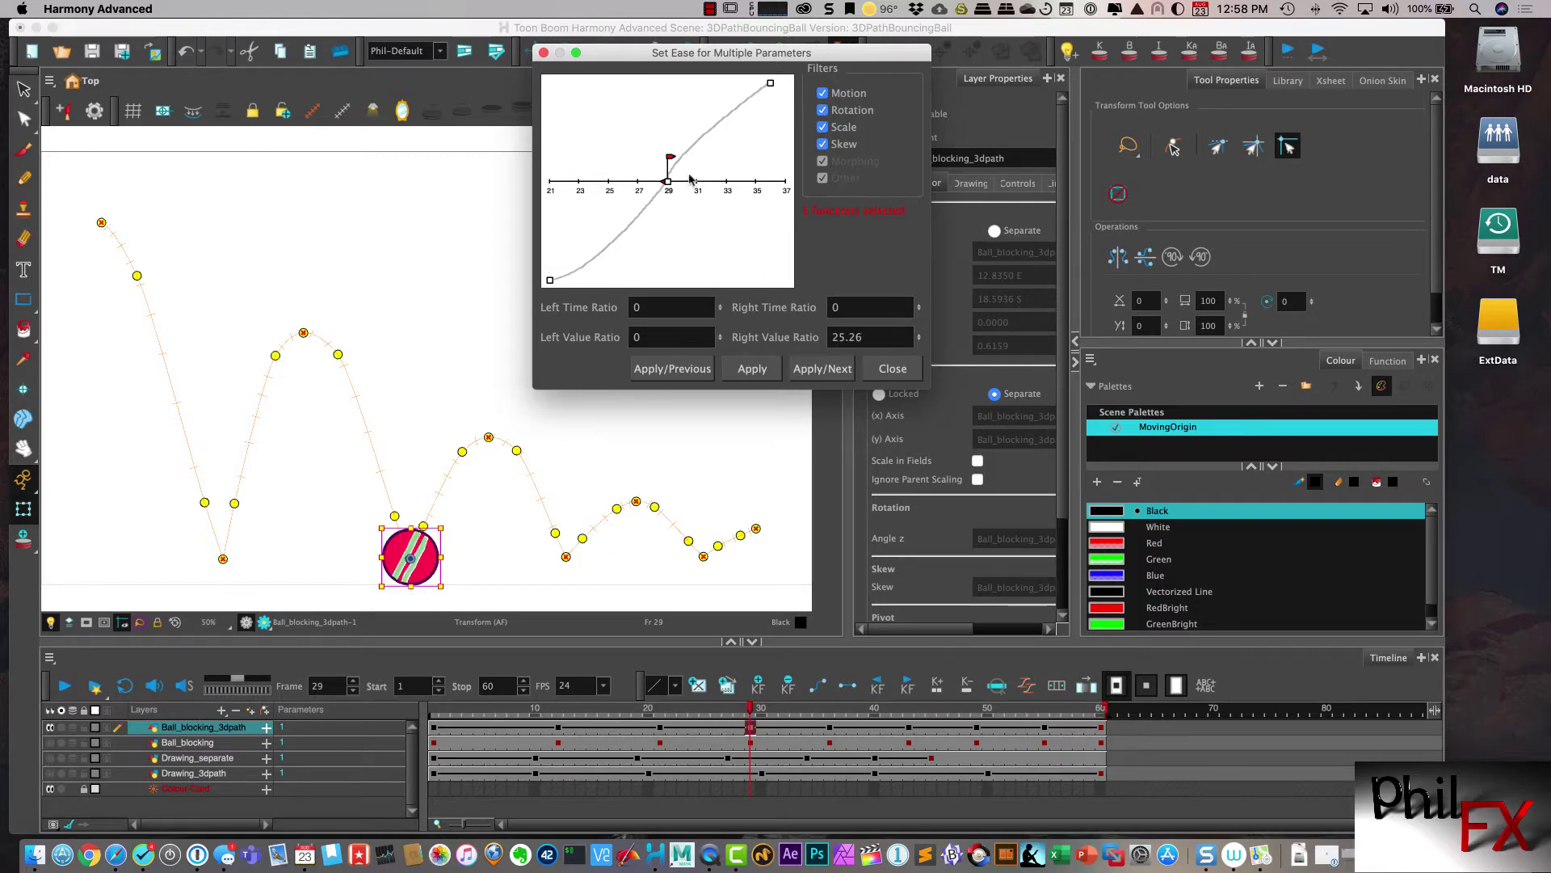
# - Retune frame 21's ease timing, then give the frame 29 ease a steeper, higher value ratio
pyautogui.moveTo(670, 158); pyautogui.dragTo(670, 127)
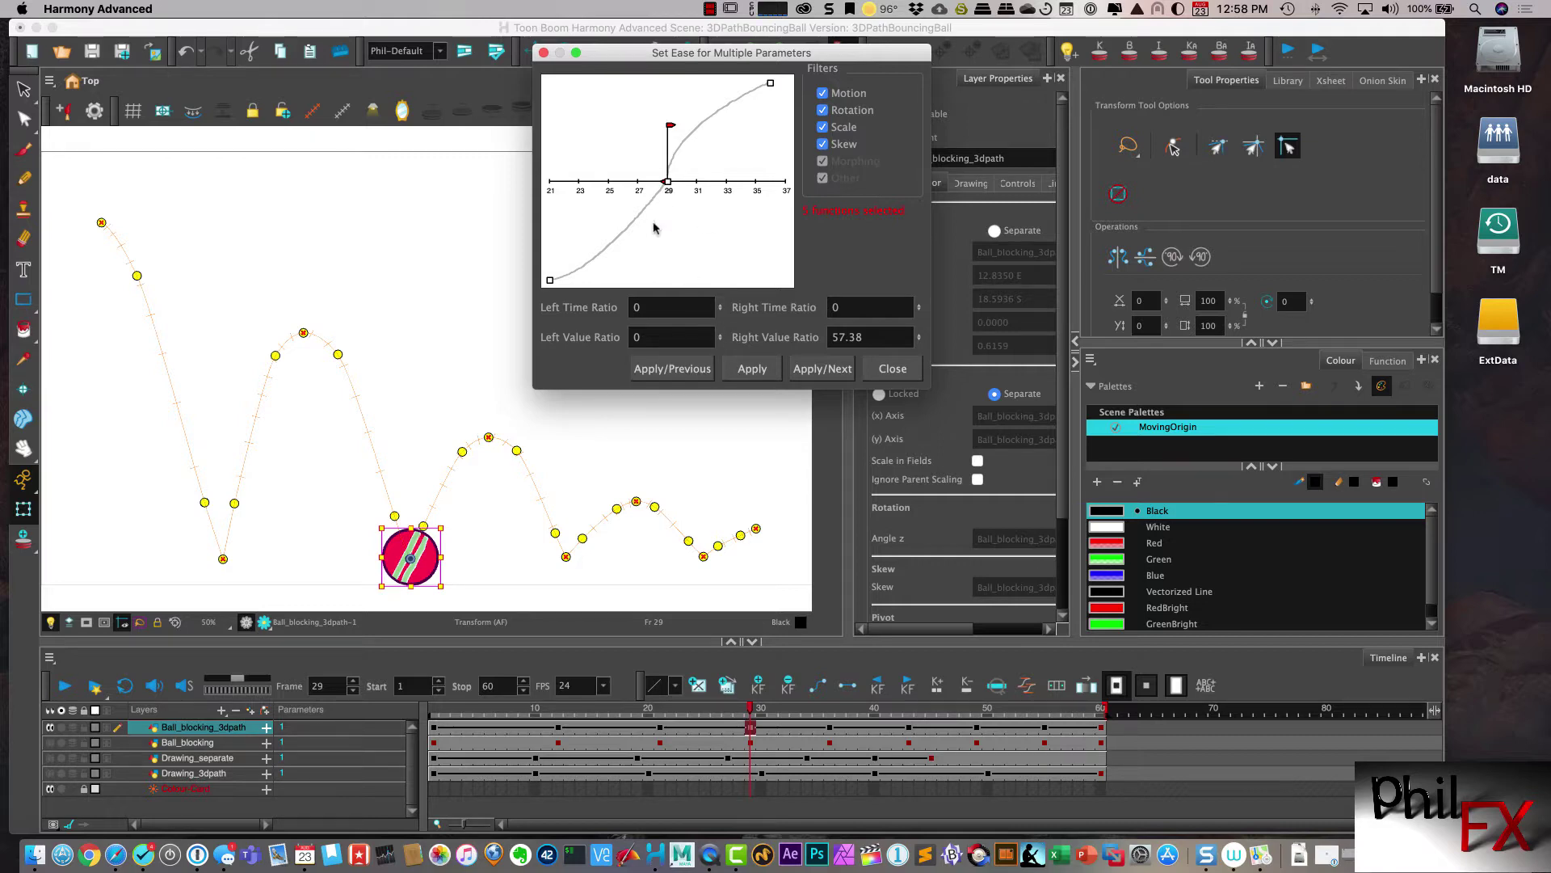
pyautogui.click(697, 369)
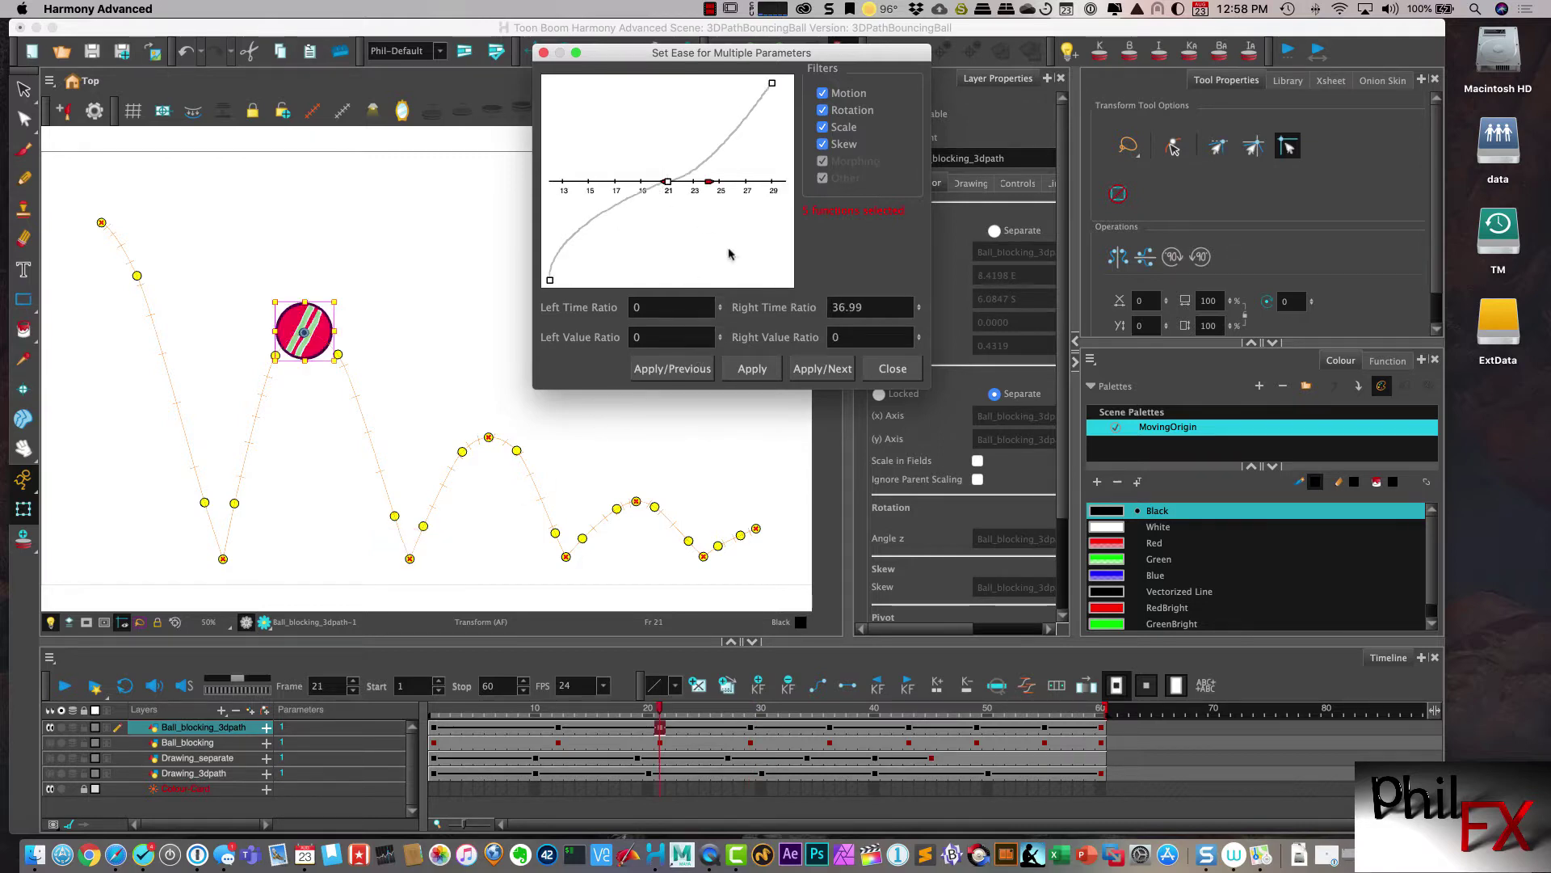
pyautogui.moveTo(708, 183); pyautogui.dragTo(733, 185)
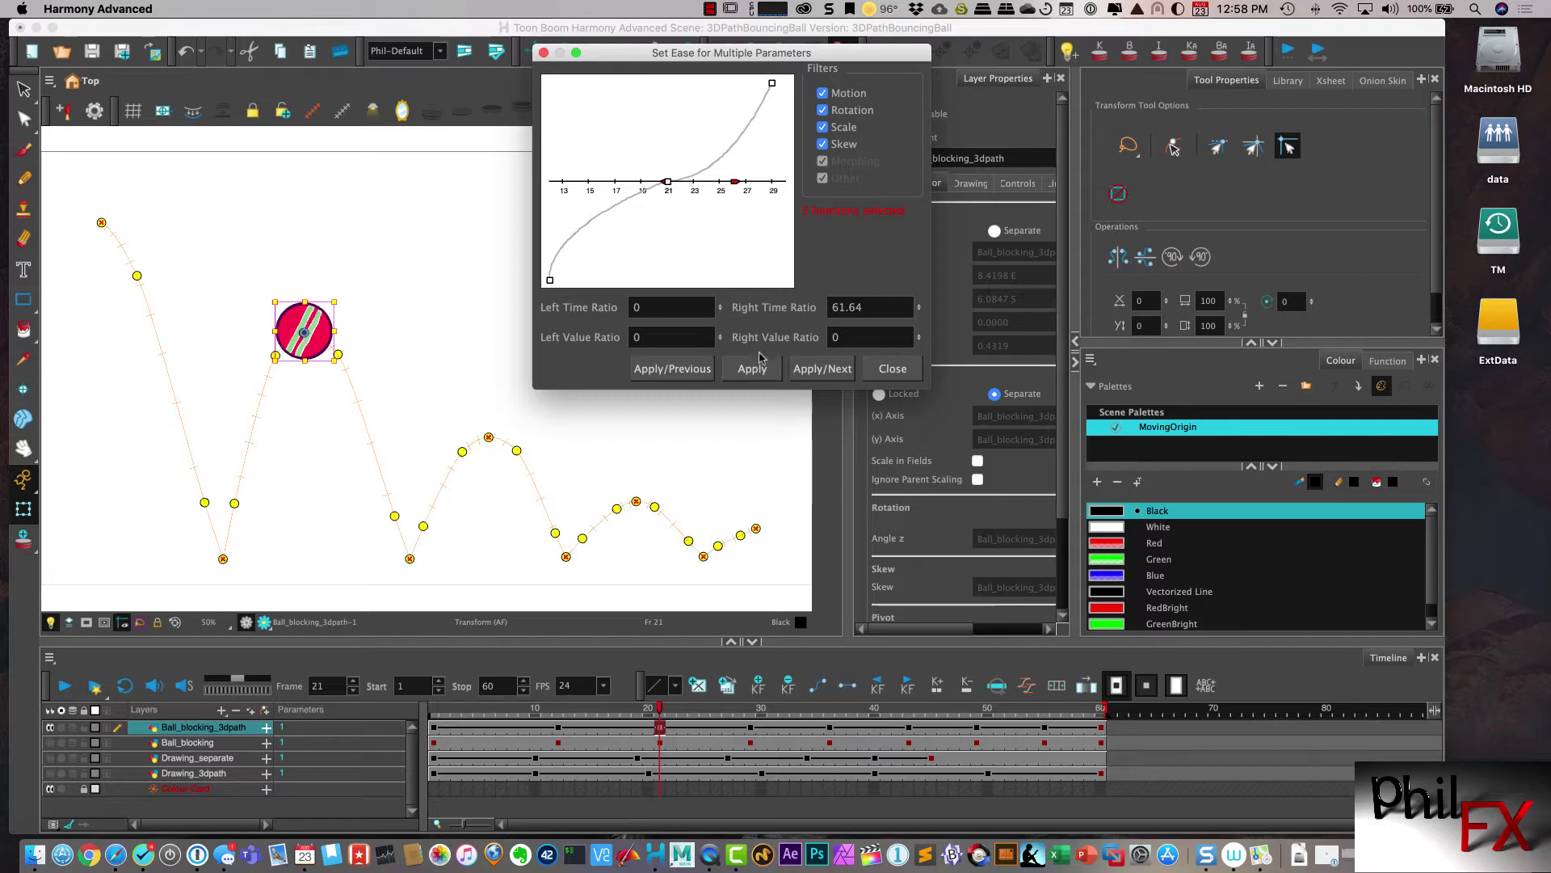
pyautogui.moveTo(732, 185); pyautogui.dragTo(723, 185)
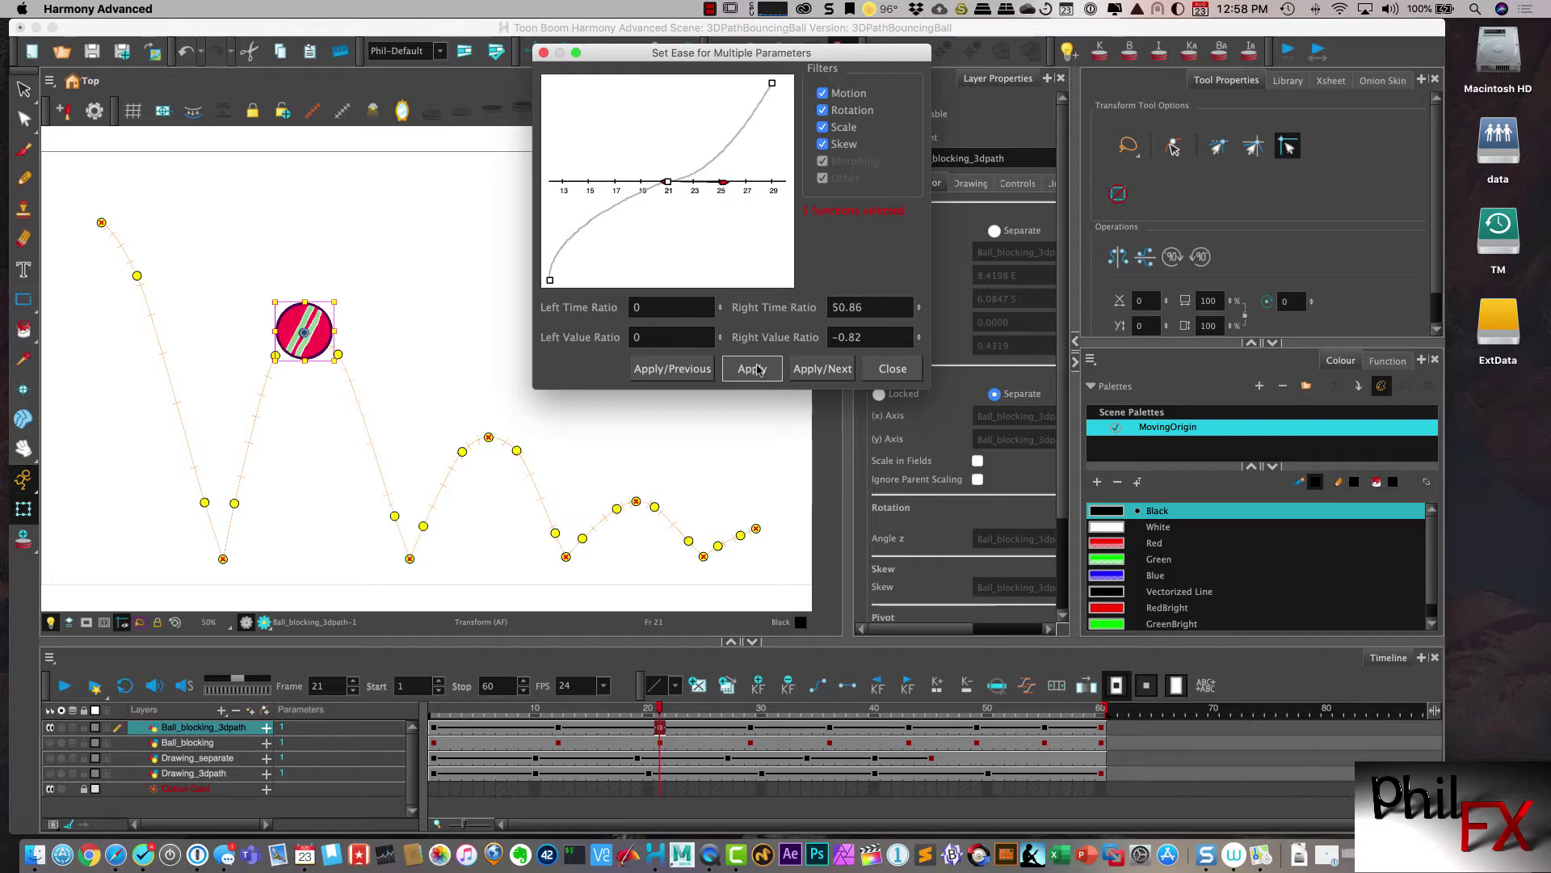
pyautogui.click(806, 369)
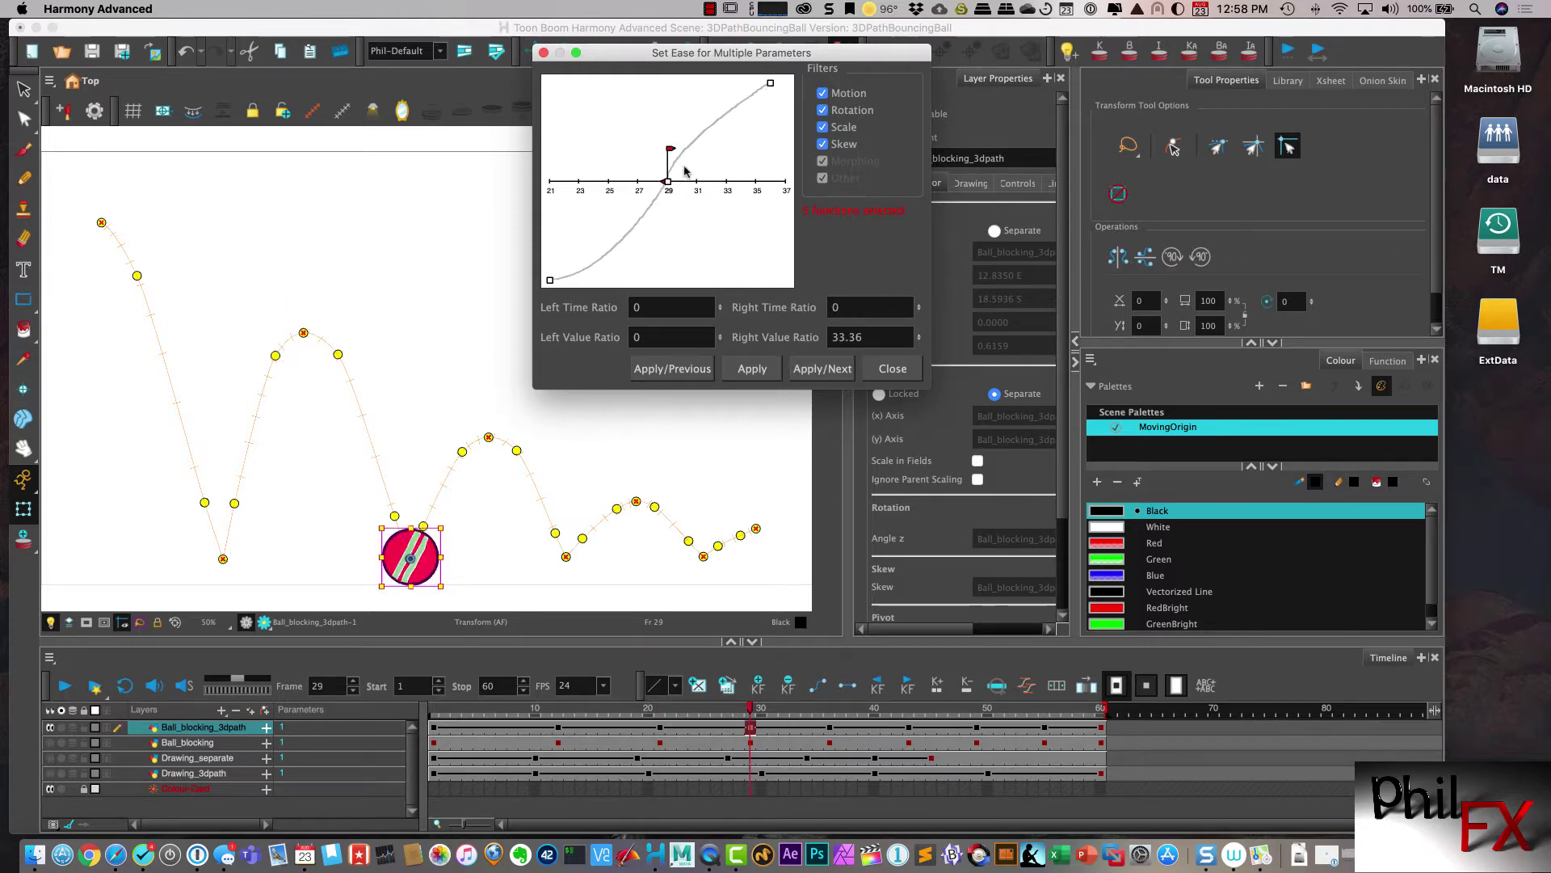
pyautogui.moveTo(672, 151); pyautogui.dragTo(670, 135)
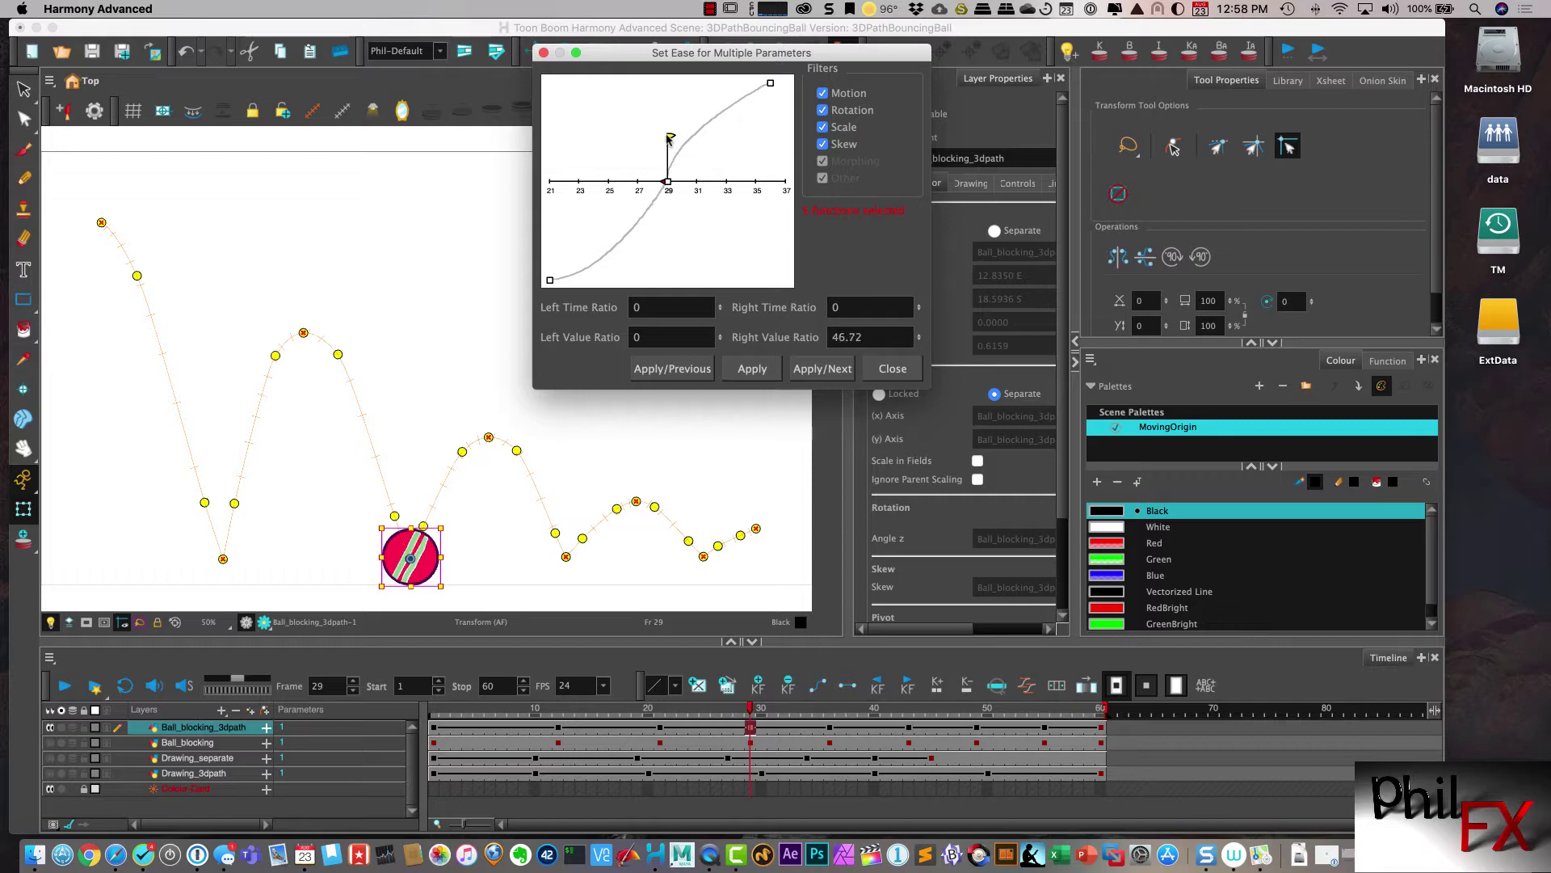
pyautogui.click(751, 369)
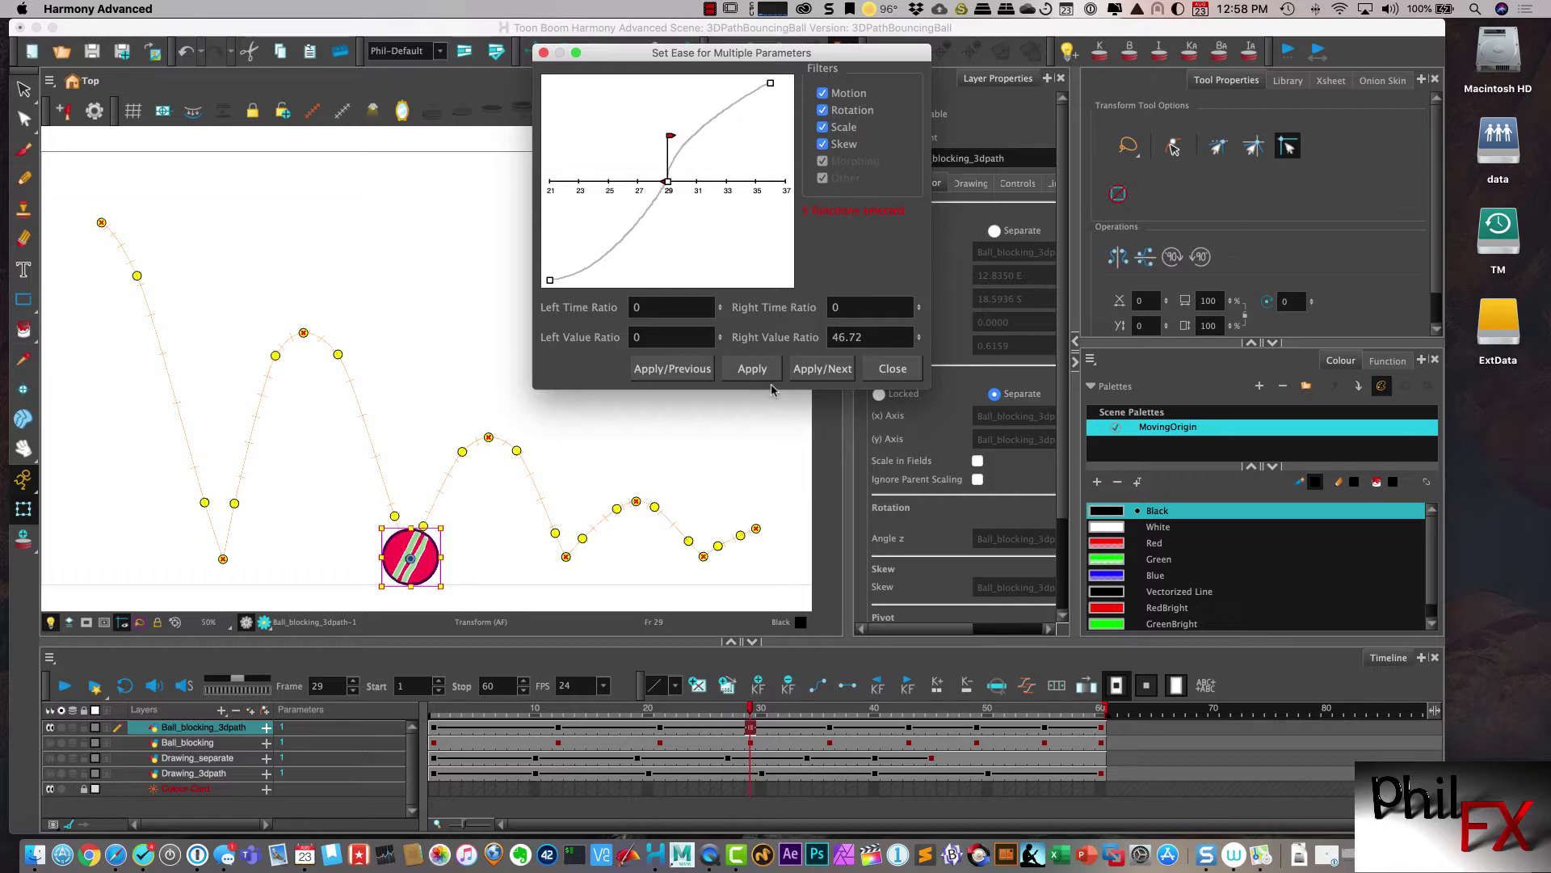
pyautogui.click(810, 367)
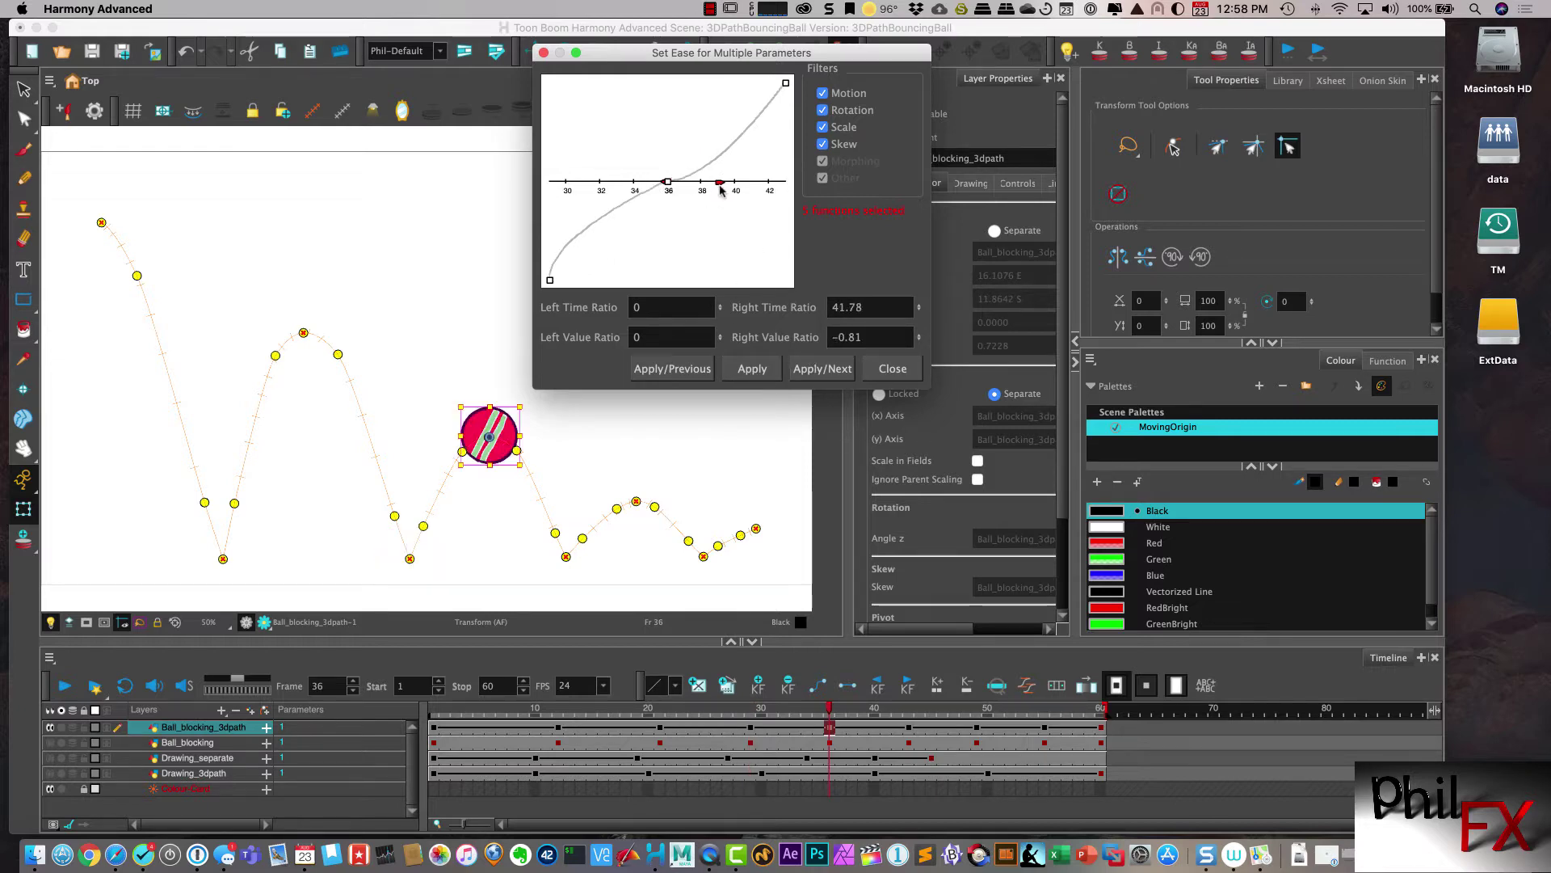
# - Lengthen frame 36's ease timing and steepen frame 43's ease to right value ratio 50
pyautogui.moveTo(720, 184); pyautogui.dragTo(735, 185)
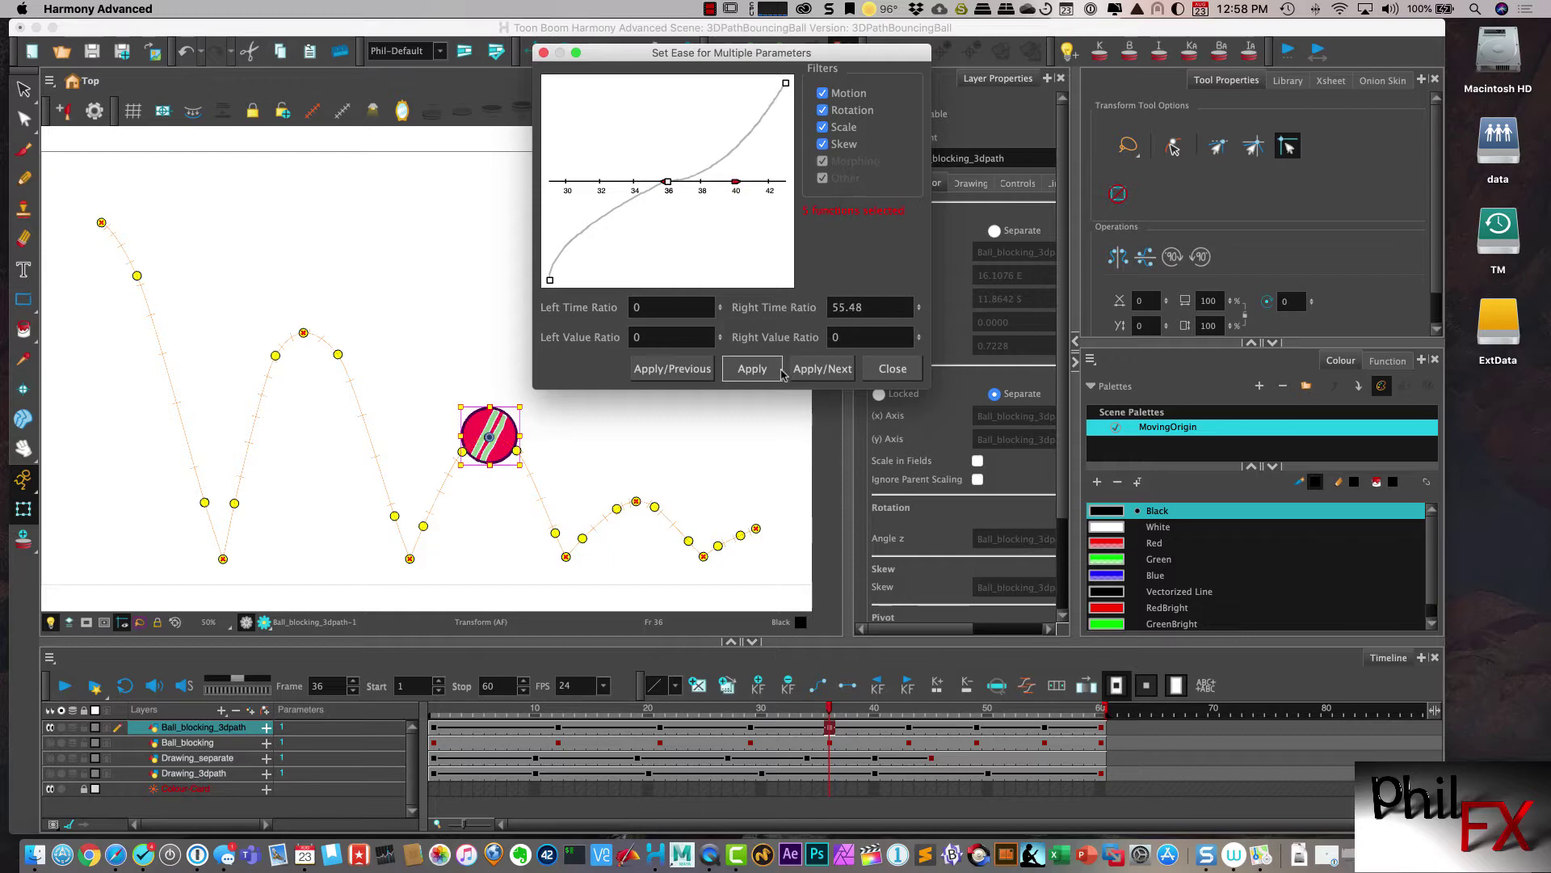
pyautogui.click(820, 370)
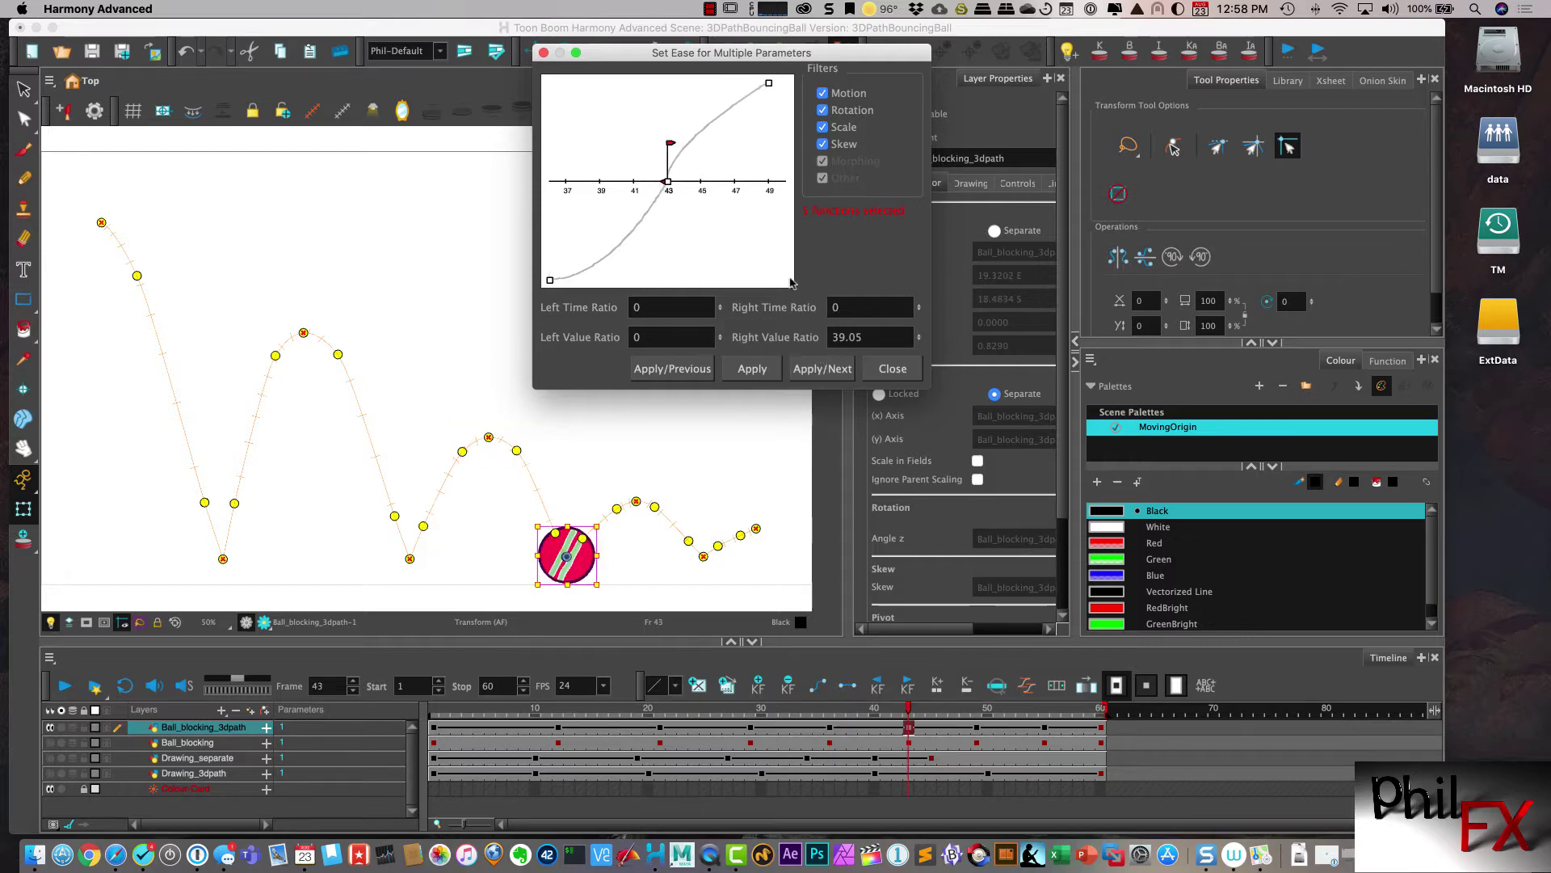
pyautogui.moveTo(671, 147); pyautogui.dragTo(670, 132)
pyautogui.click(812, 374)
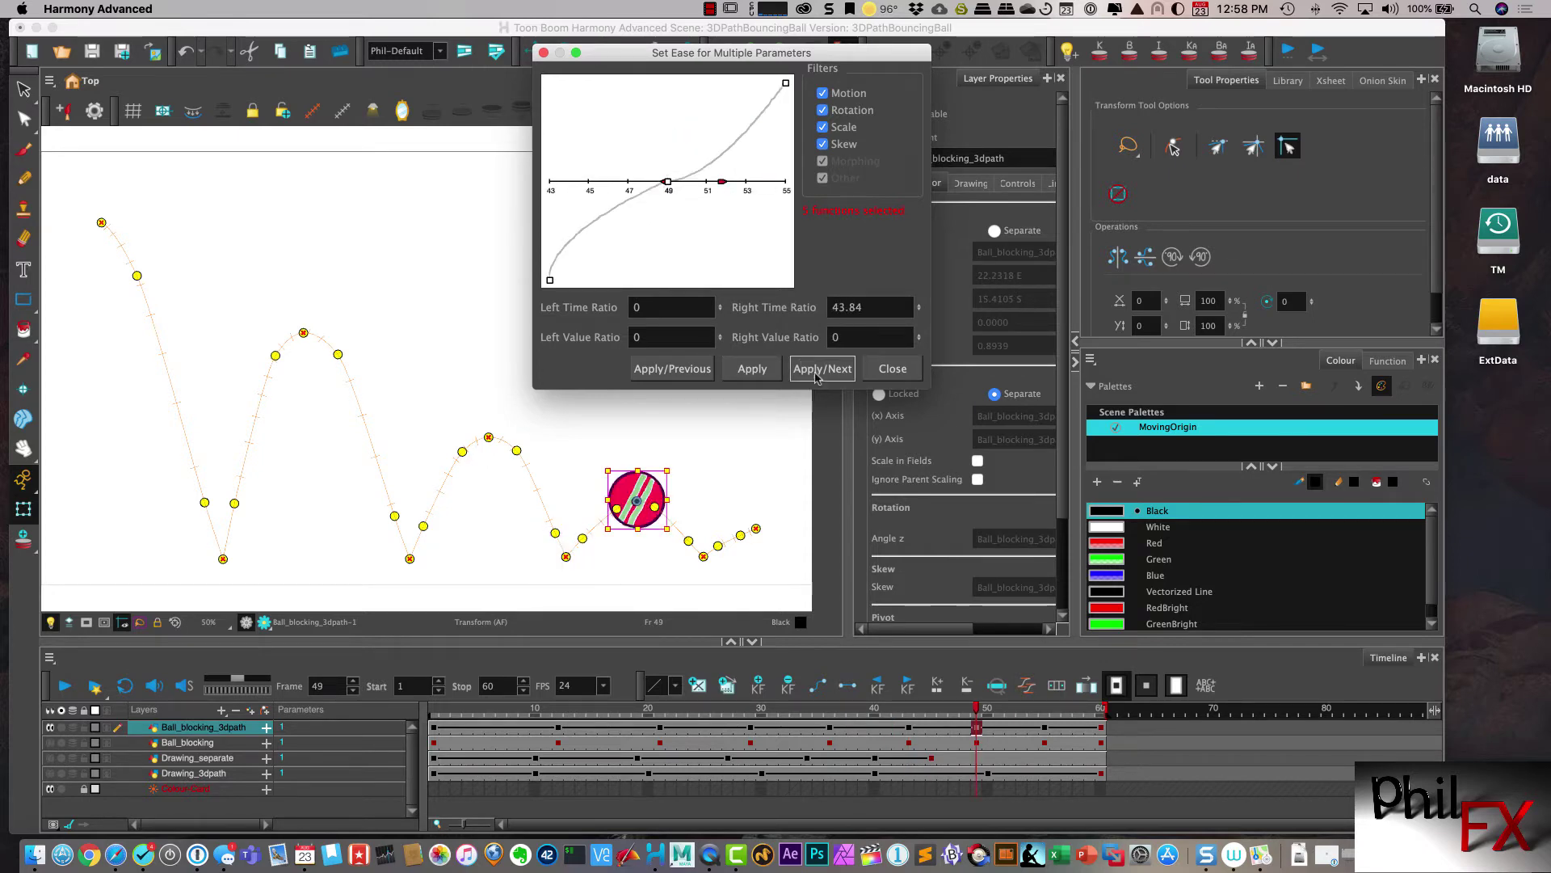
pyautogui.click(892, 369)
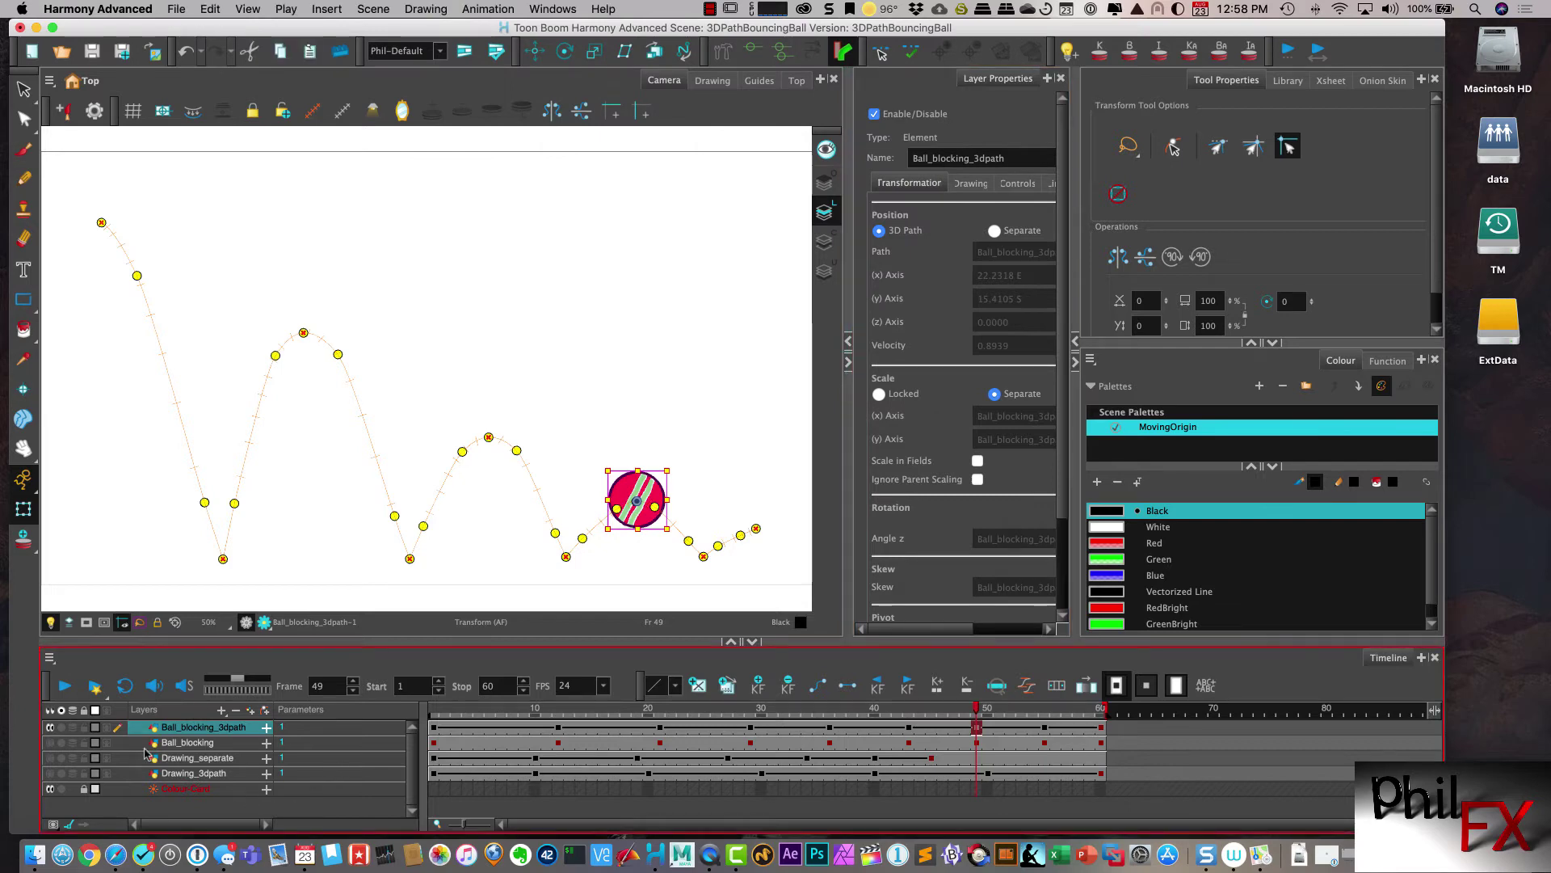
pyautogui.click(65, 685)
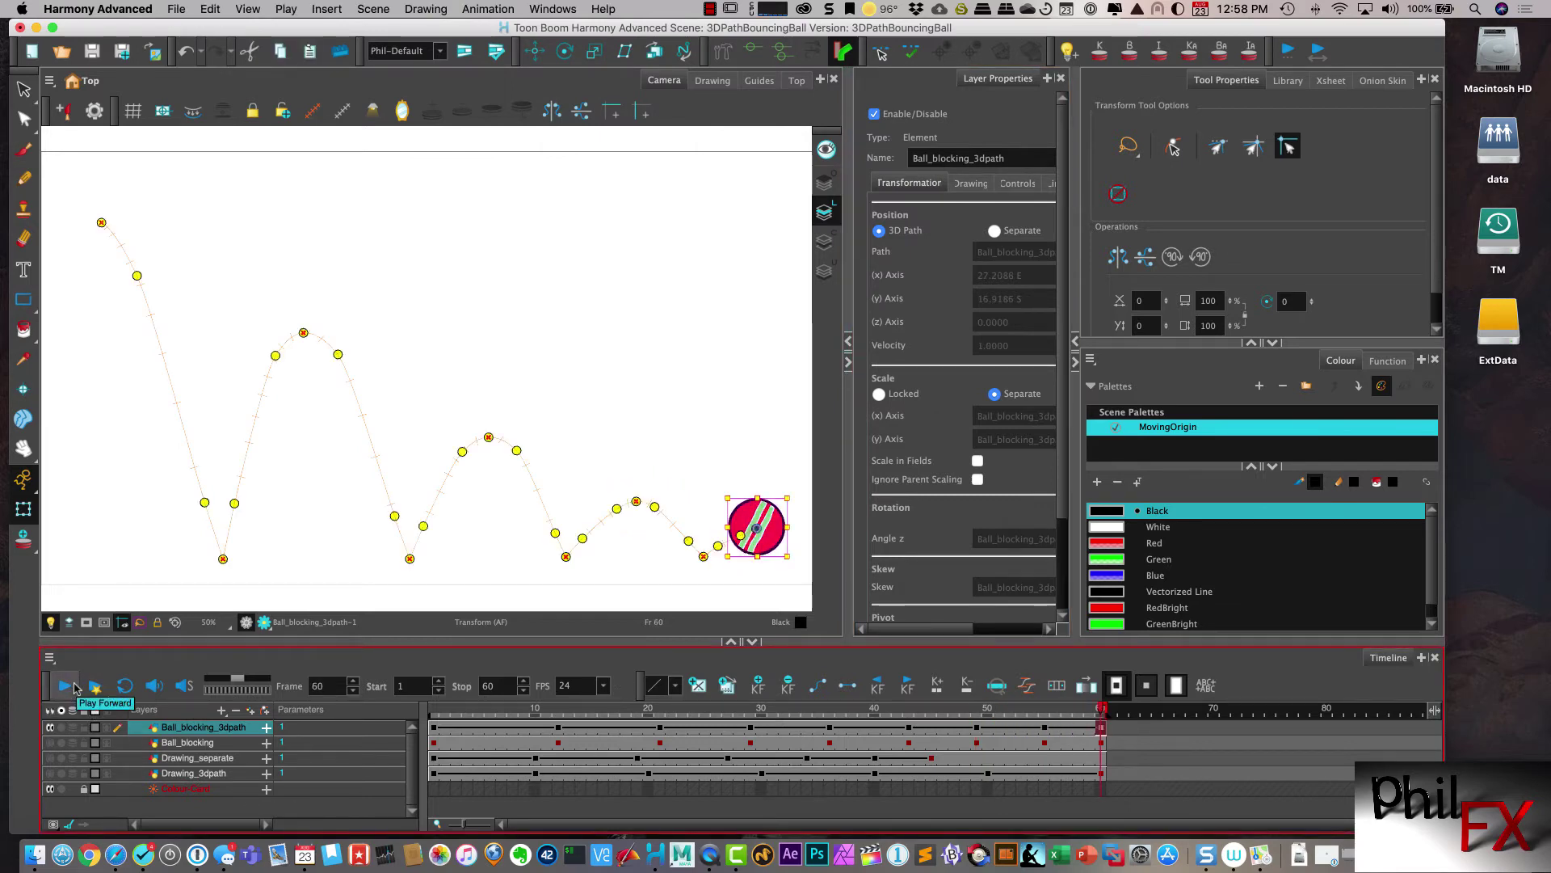
pyautogui.click(65, 685)
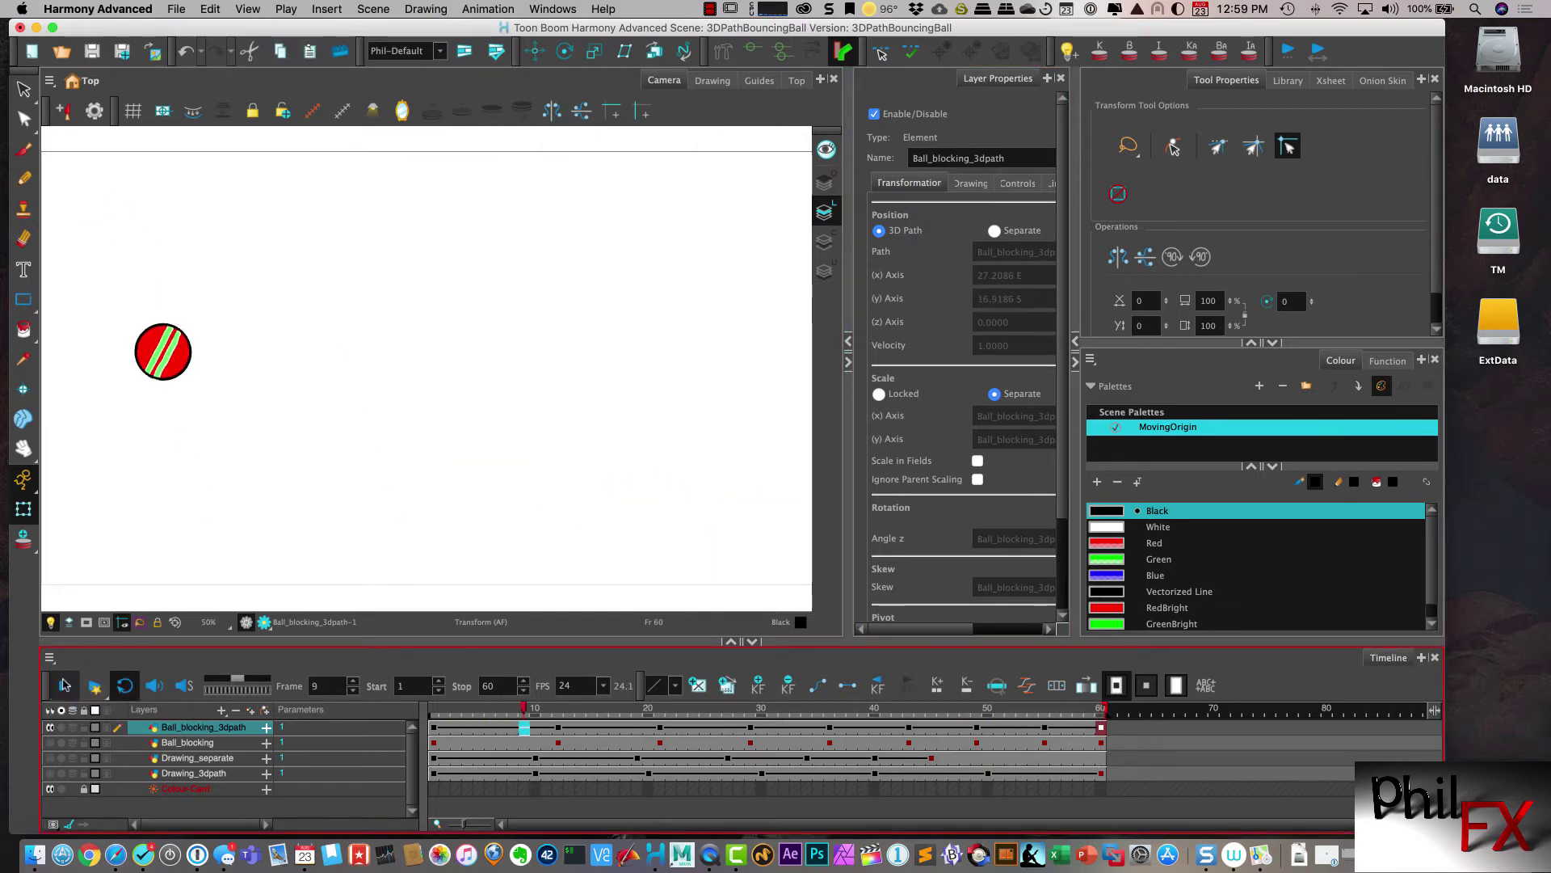